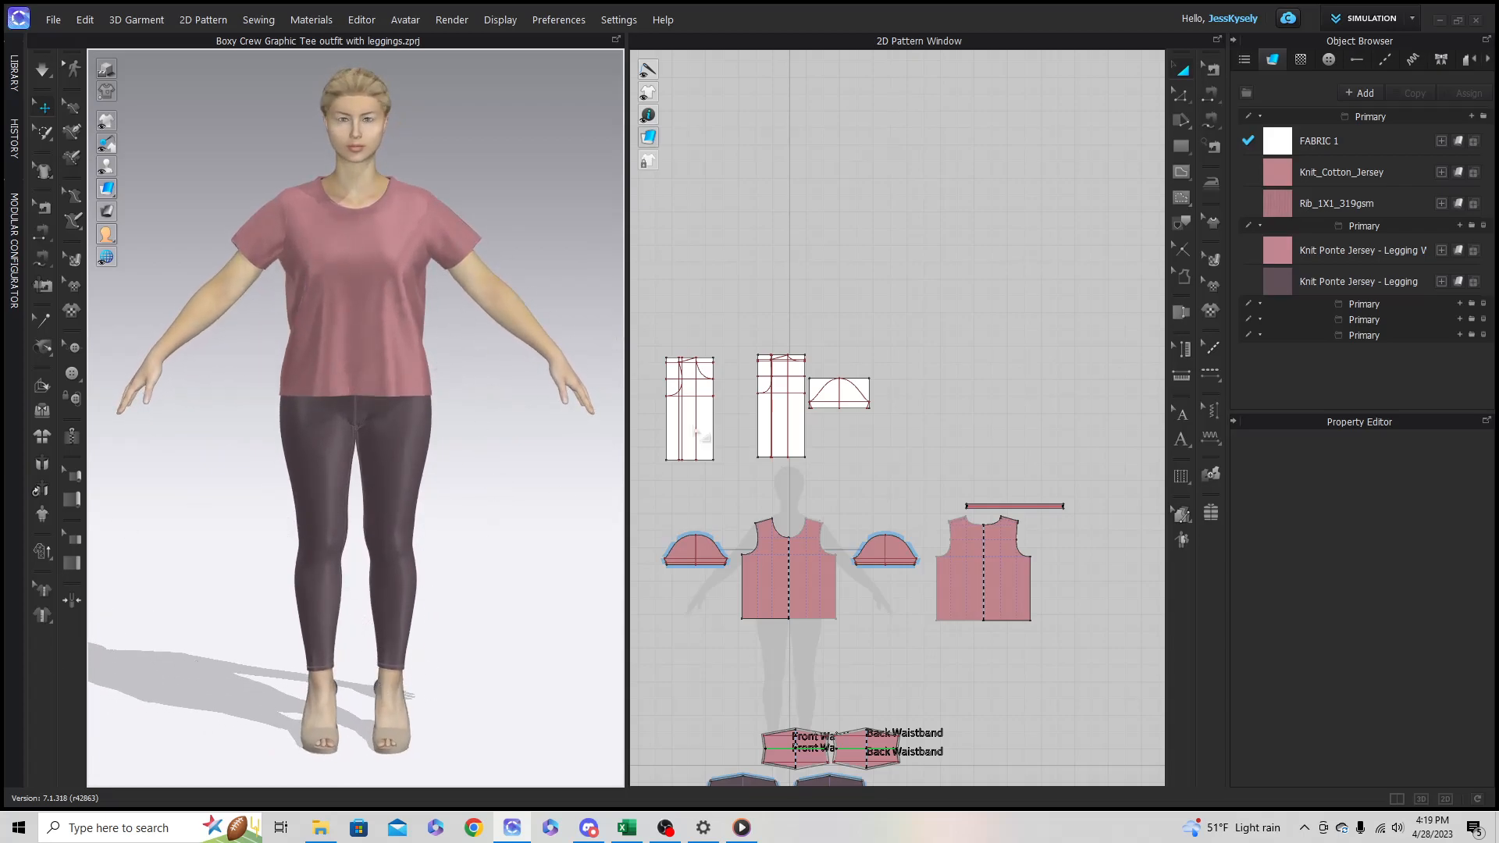
Step: Show the garment's topstitch list and open the library's Topstitch folder under Hardware and Trims
{"action": "left_click", "coordinate": [1386, 58]}
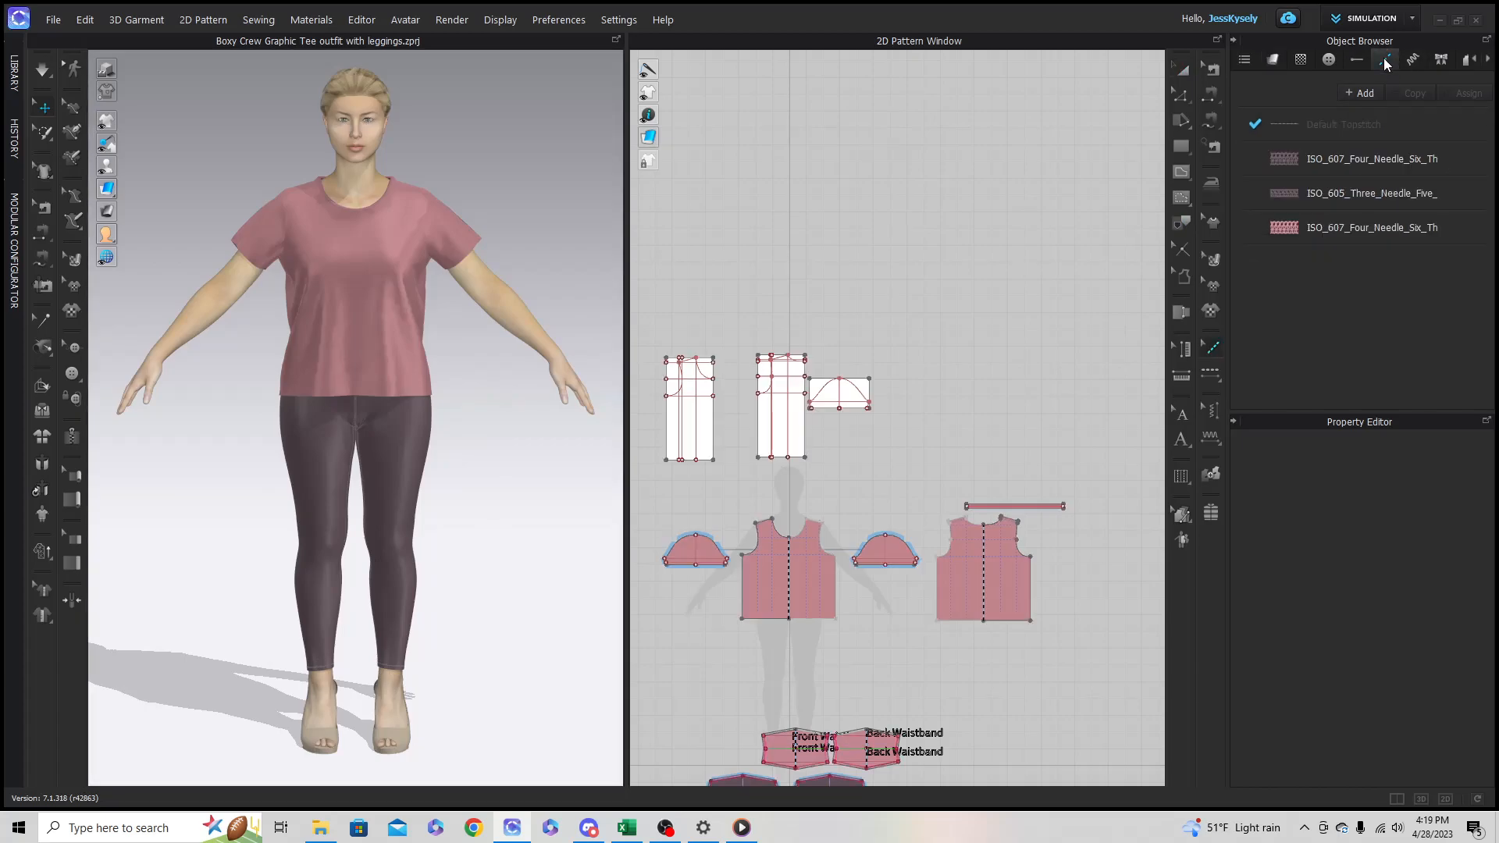
{"action": "left_click", "coordinate": [1388, 124]}
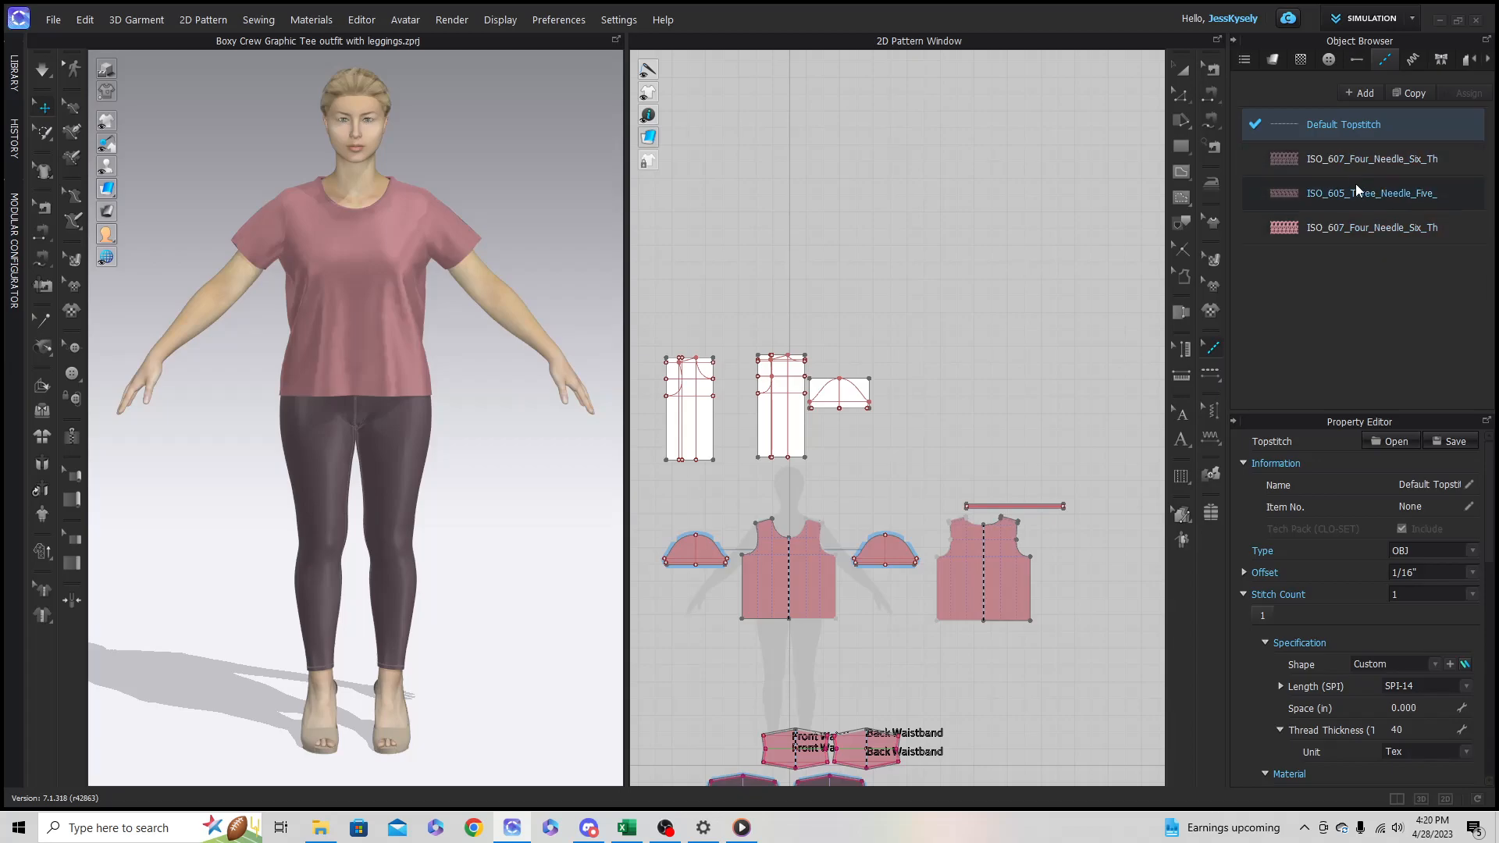
{"action": "left_click", "coordinate": [15, 79]}
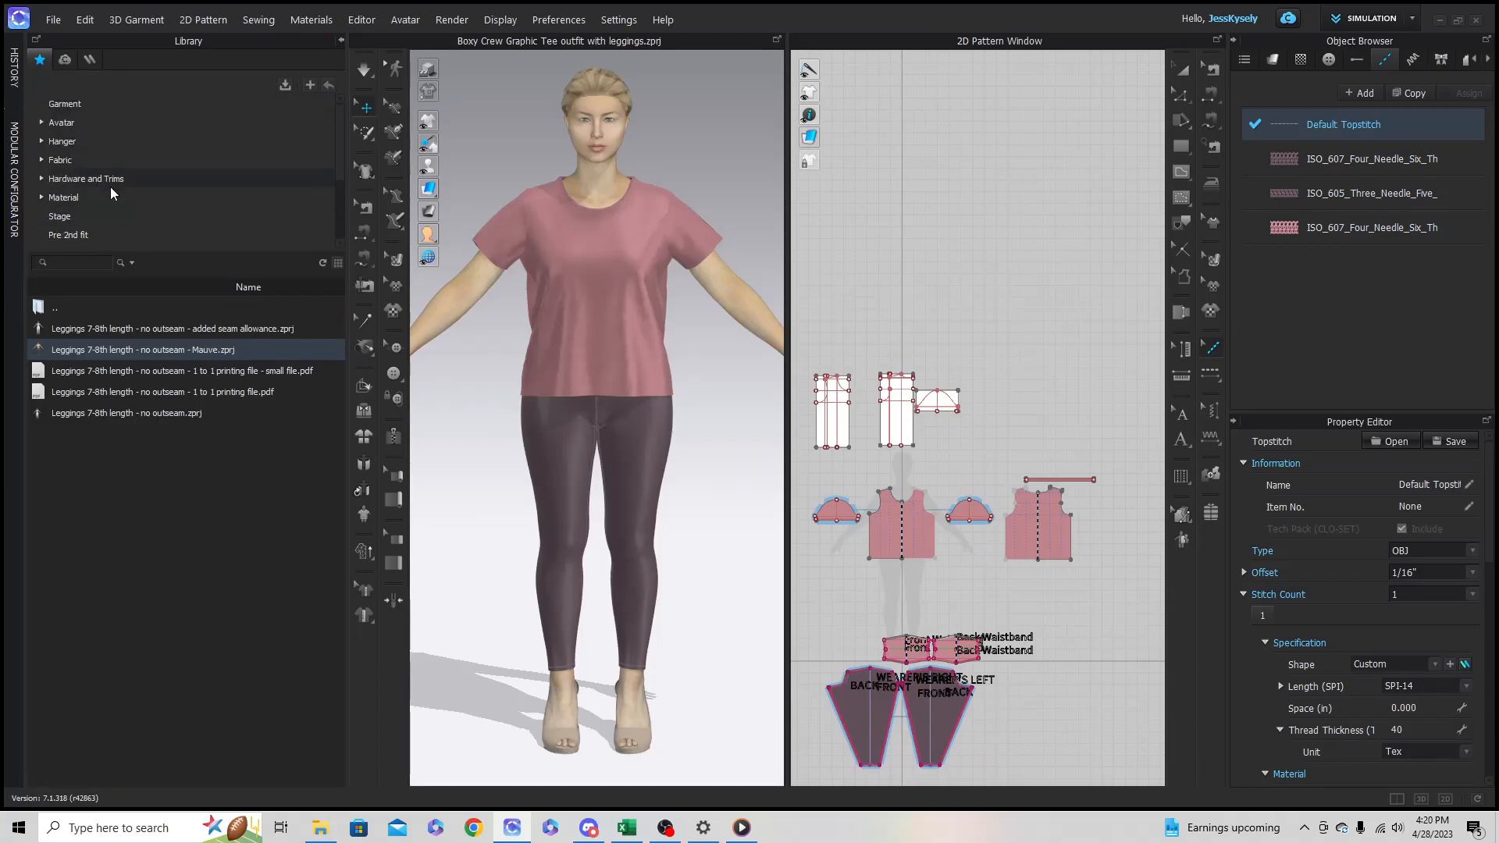
{"action": "left_click", "coordinate": [110, 178]}
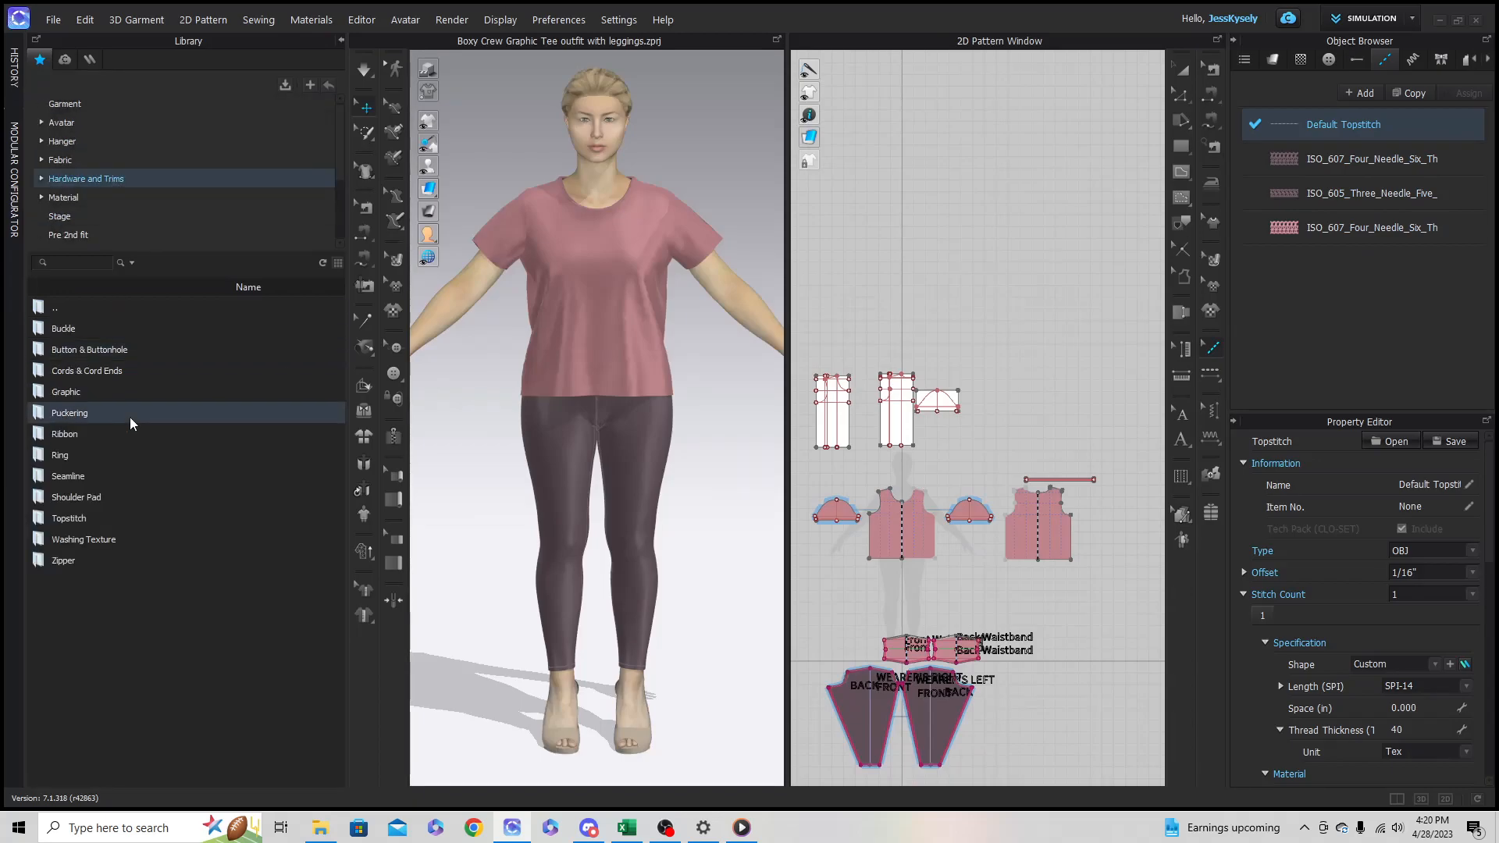
{"action": "double_click", "coordinate": [107, 518]}
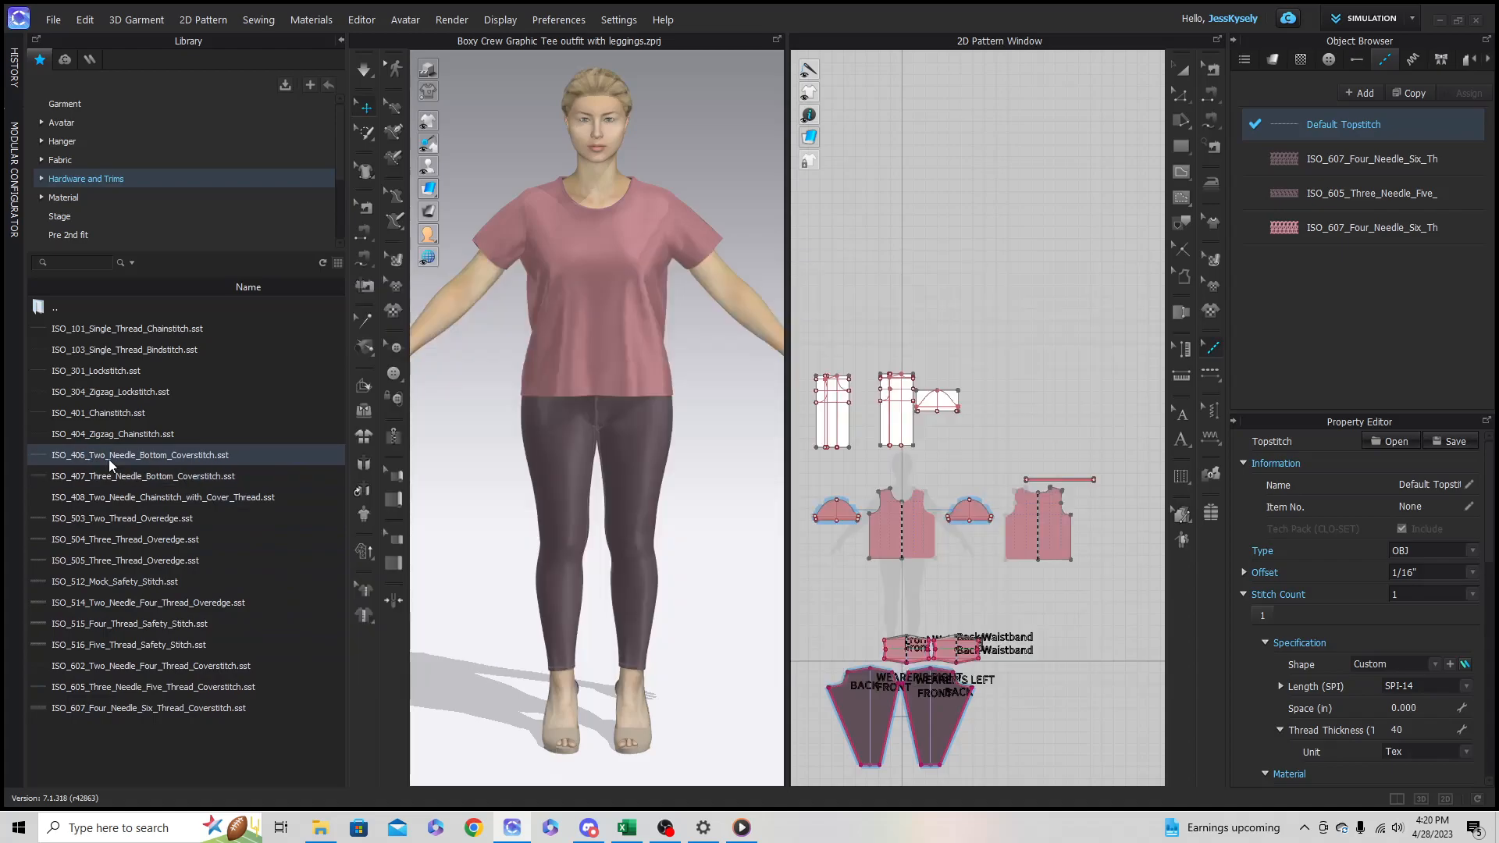
Step: Add the ISO_406_Two_Needle_Bottom_Coverstitch topstitch from the library to the workspace
{"action": "mouse_move", "coordinate": [106, 459]}
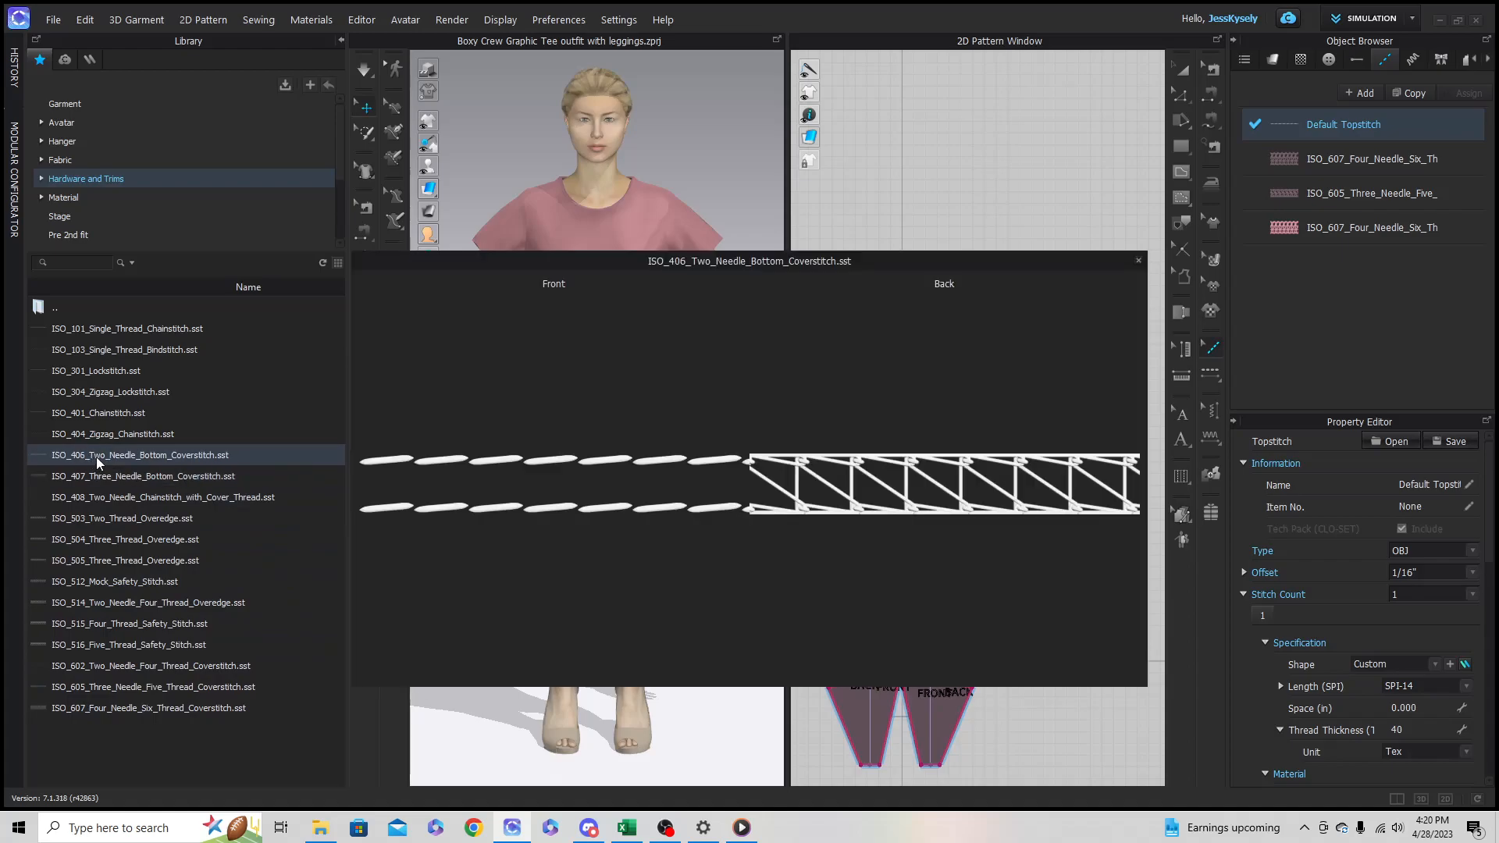
{"action": "right_click", "coordinate": [111, 457]}
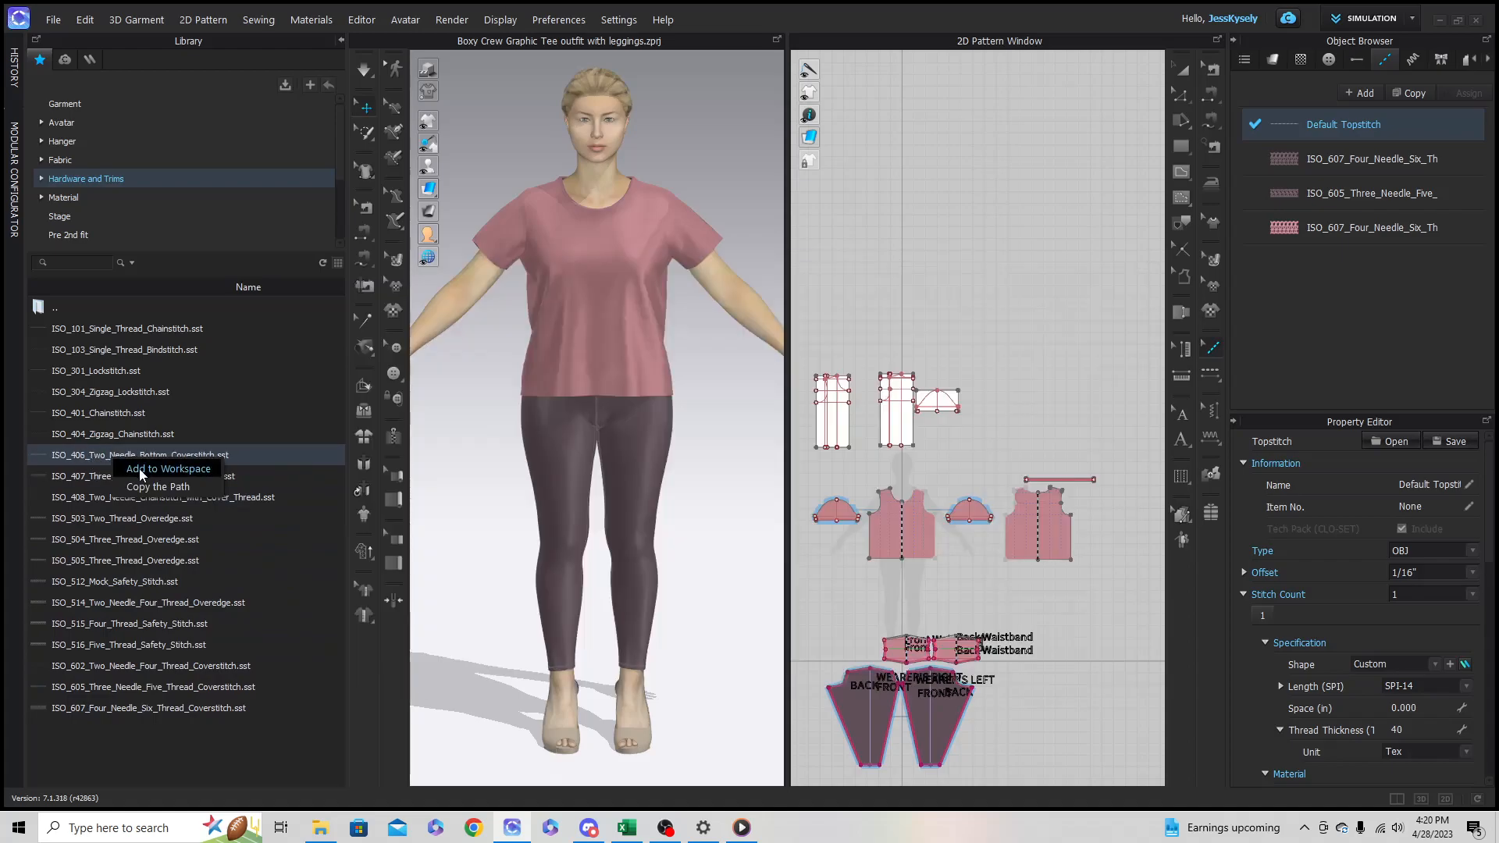
{"action": "left_click", "coordinate": [141, 470]}
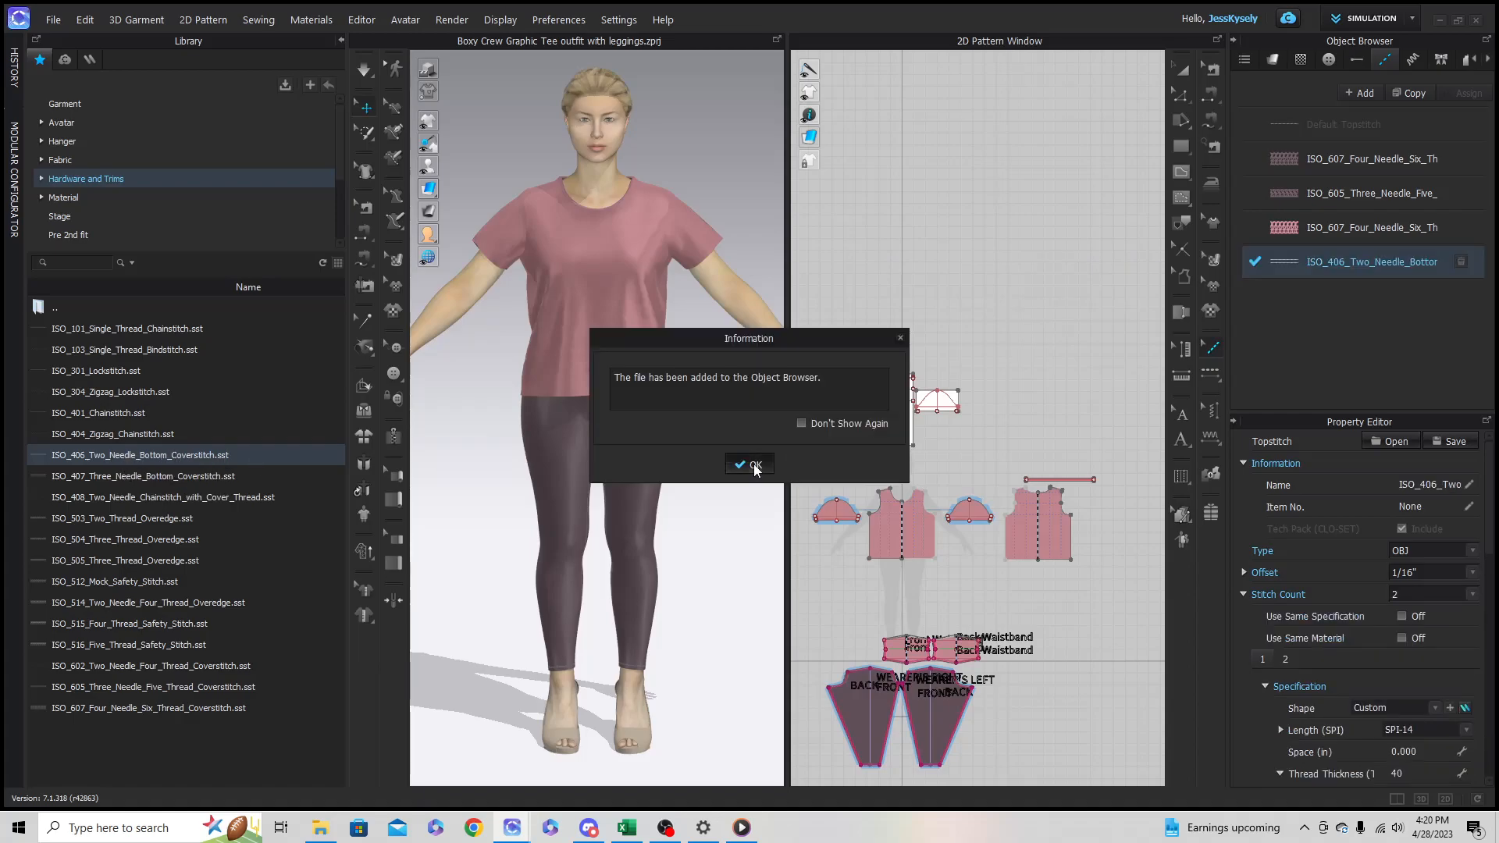
{"action": "left_click", "coordinate": [752, 465]}
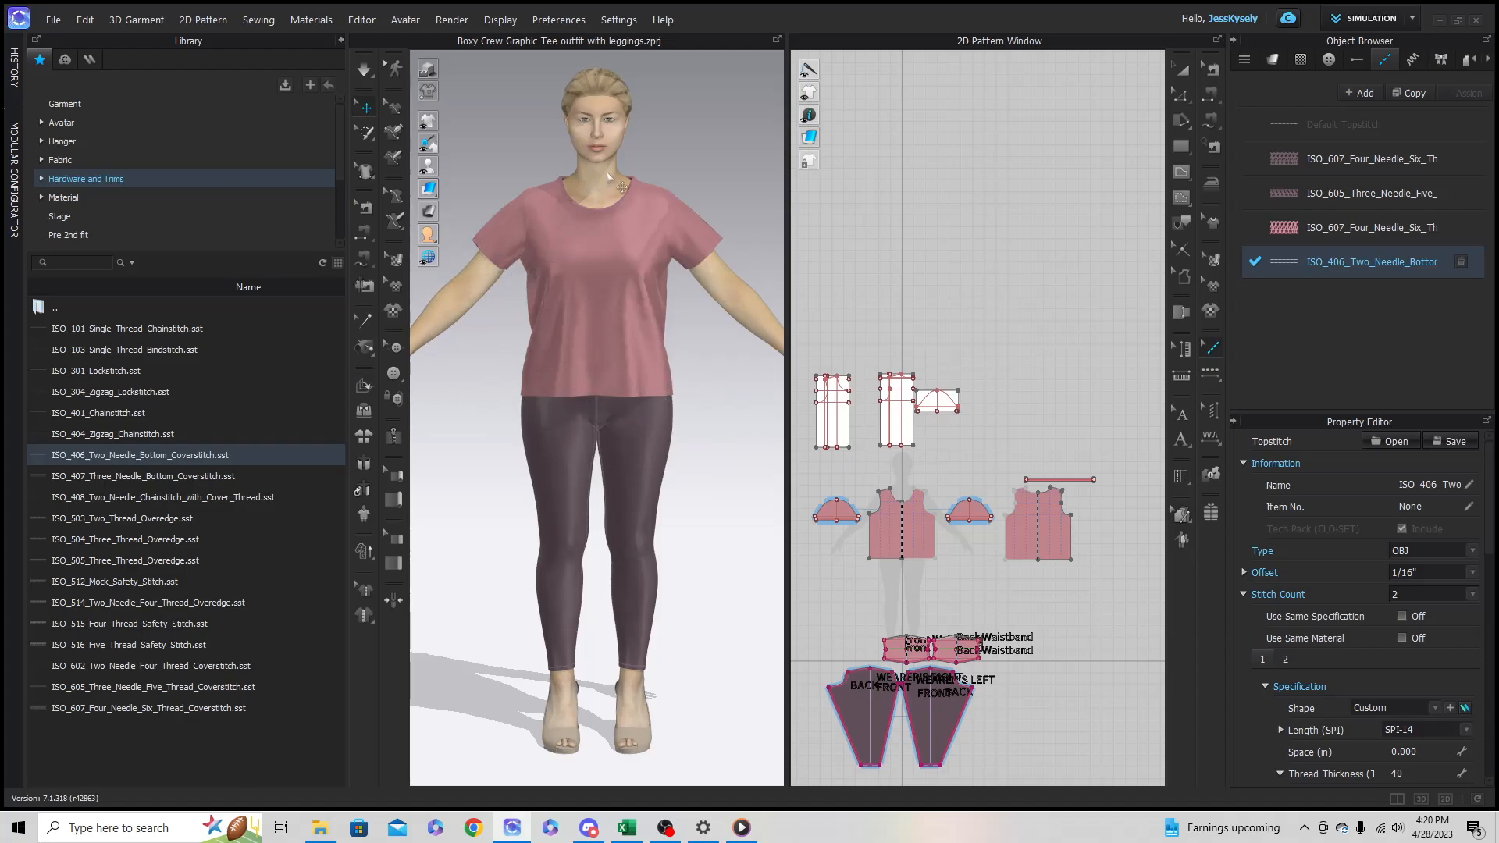
Step: Add the ISO_401_Chainstitch topstitch to the workspace and close the library
{"action": "scroll", "coordinate": [609, 178], "scroll_direction": "up", "scroll_amount": 5}
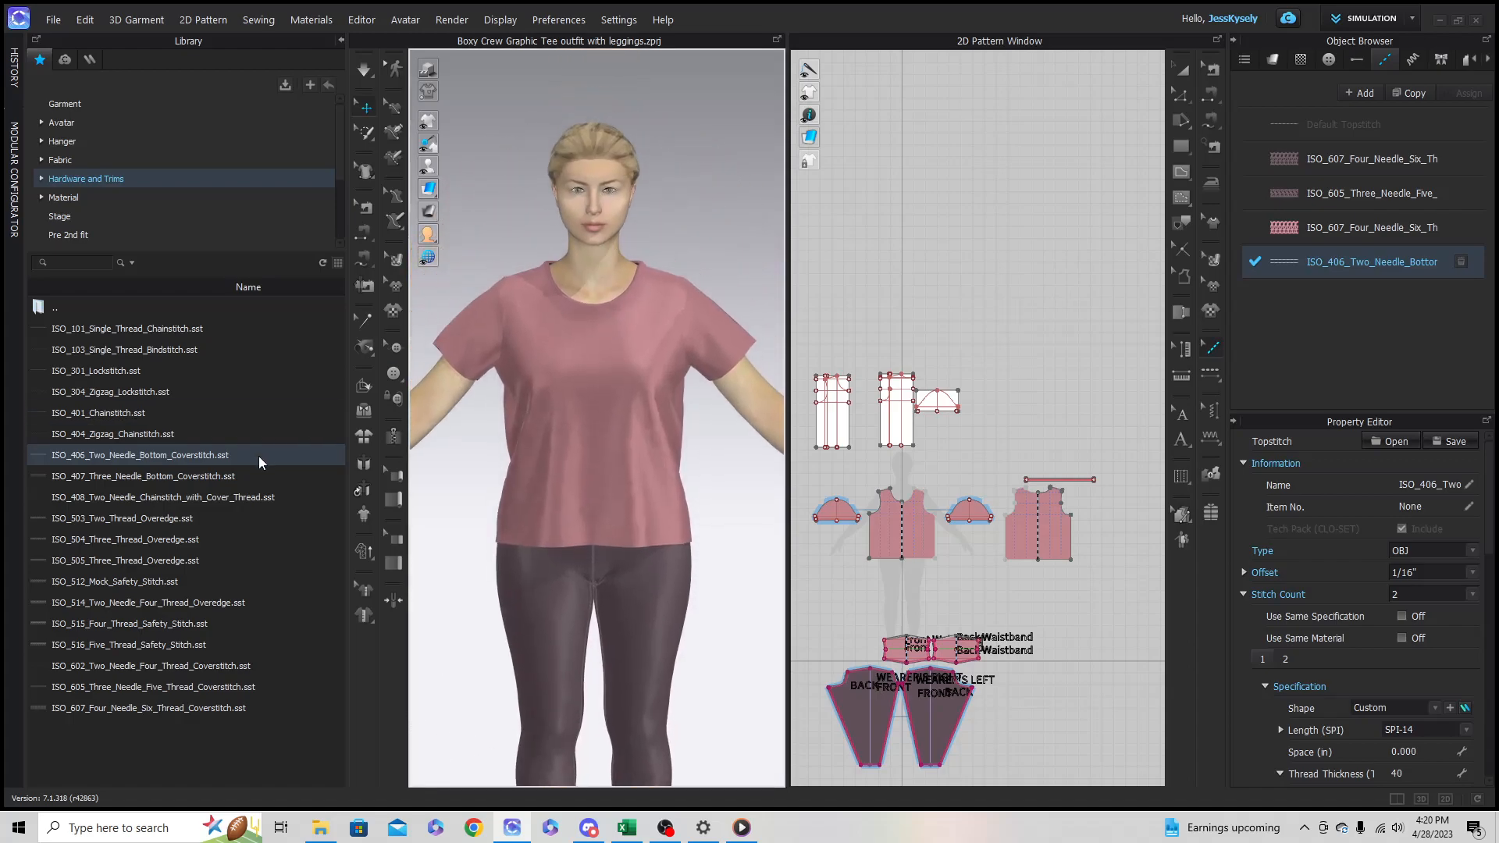
{"action": "mouse_move", "coordinate": [111, 413]}
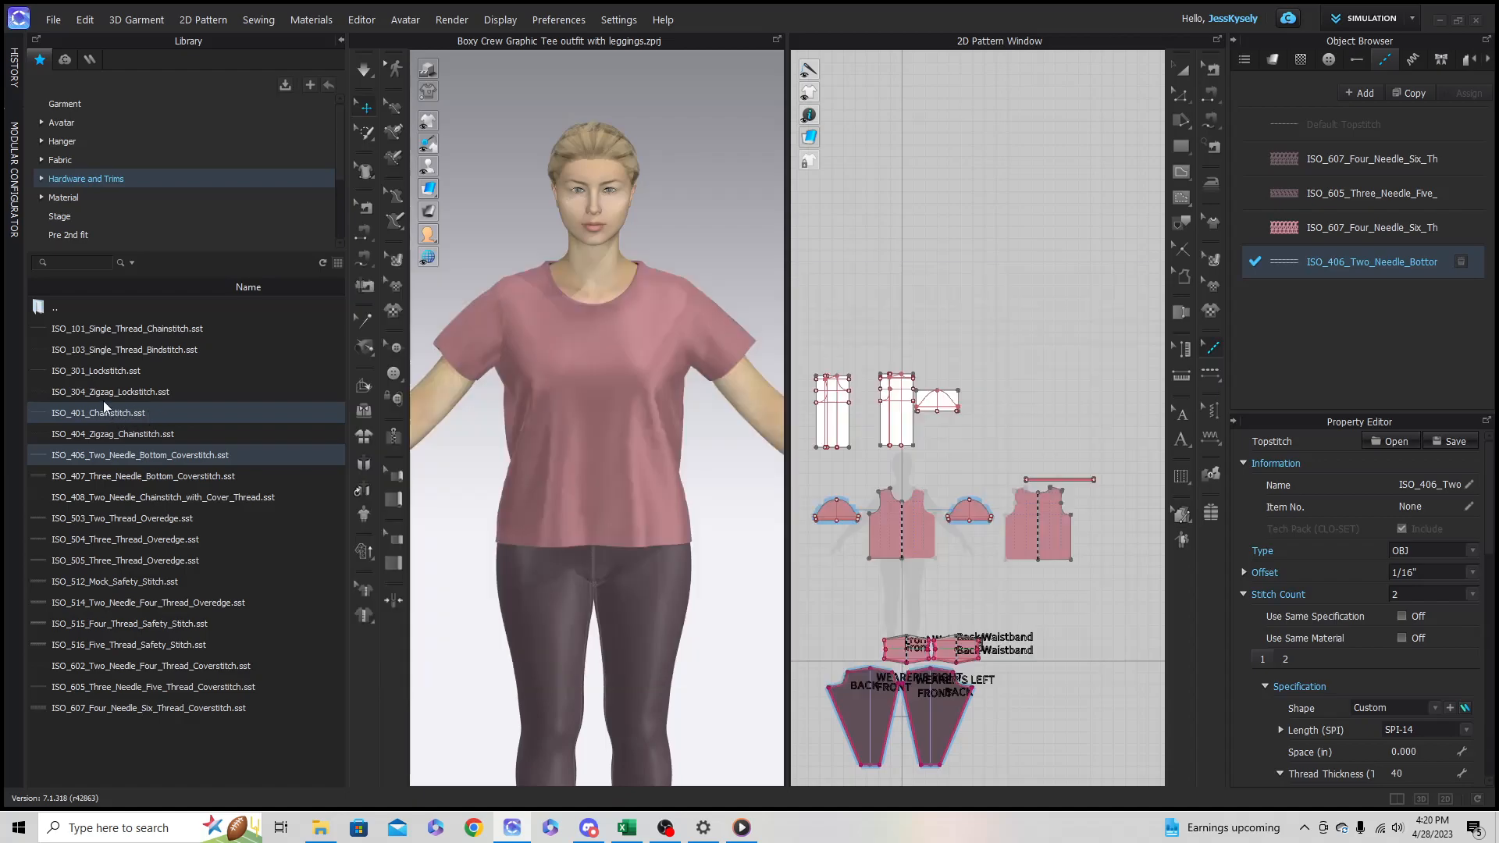
{"action": "mouse_move", "coordinate": [100, 383]}
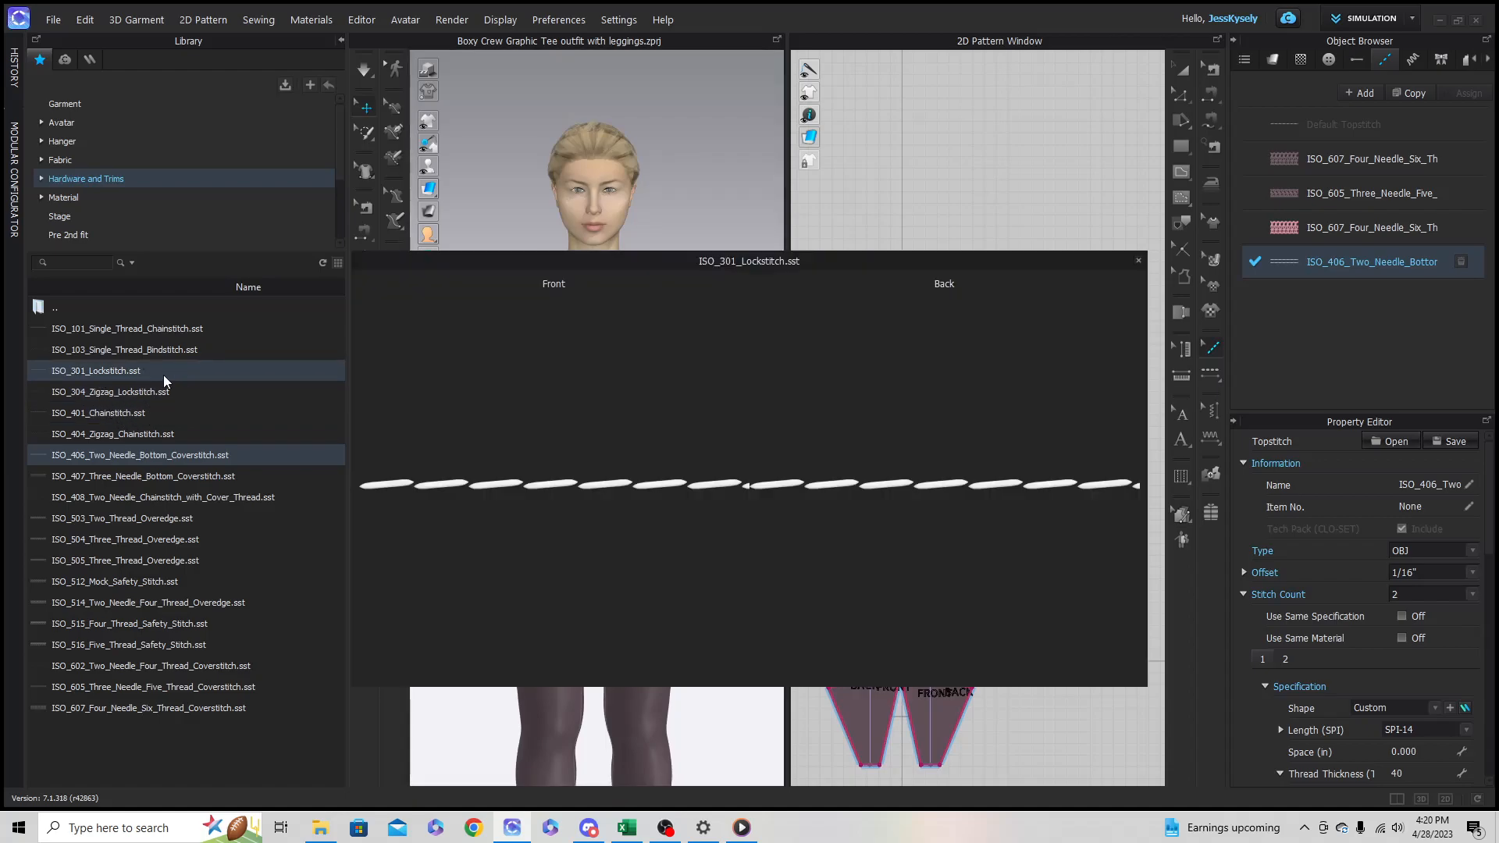
{"action": "right_click", "coordinate": [109, 414]}
{"action": "left_click", "coordinate": [152, 419]}
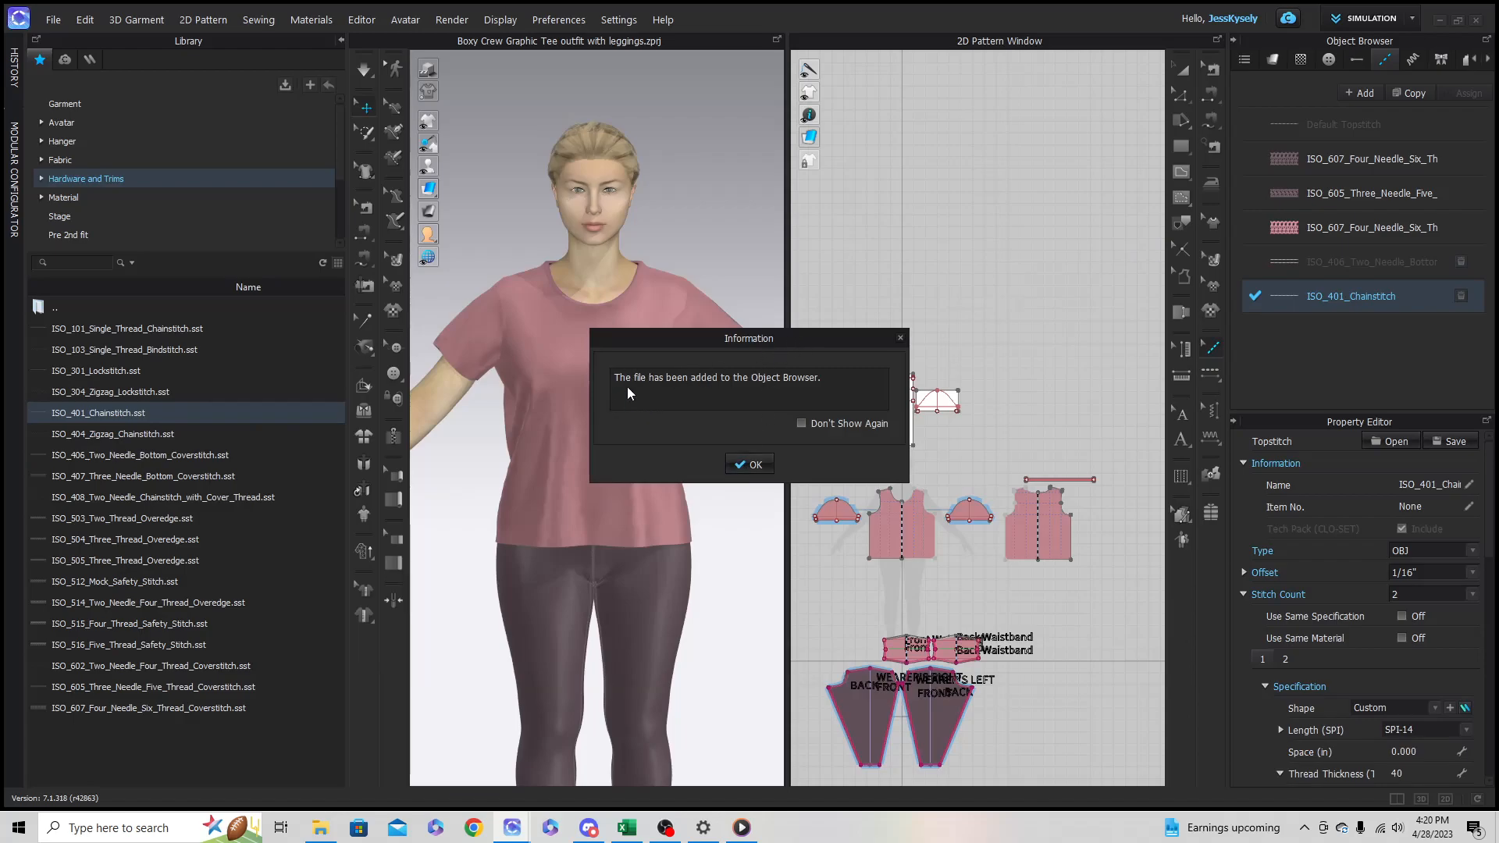
{"action": "left_click", "coordinate": [748, 466]}
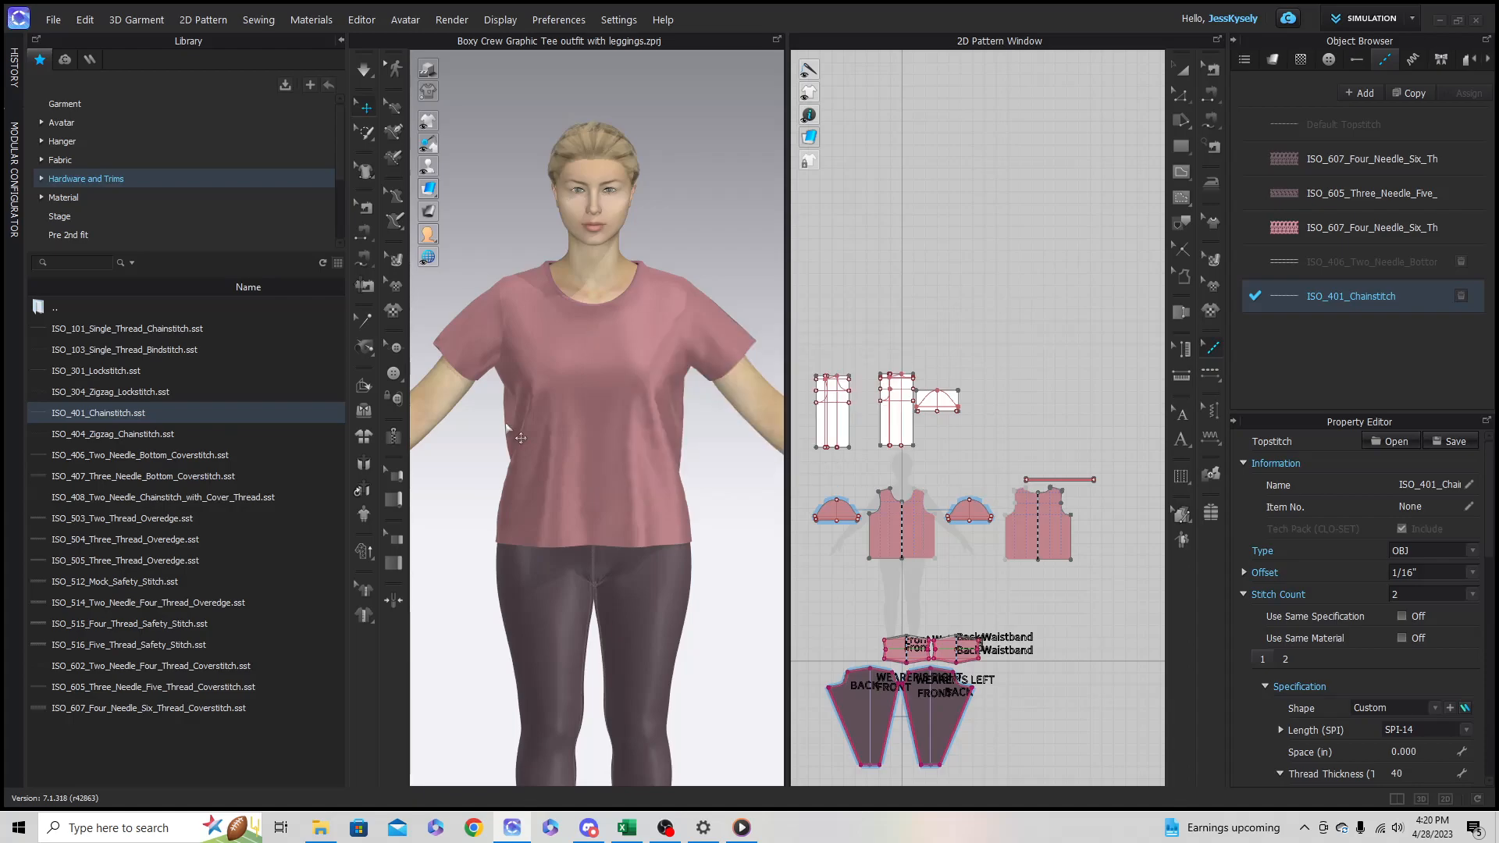
{"action": "left_click", "coordinate": [341, 40]}
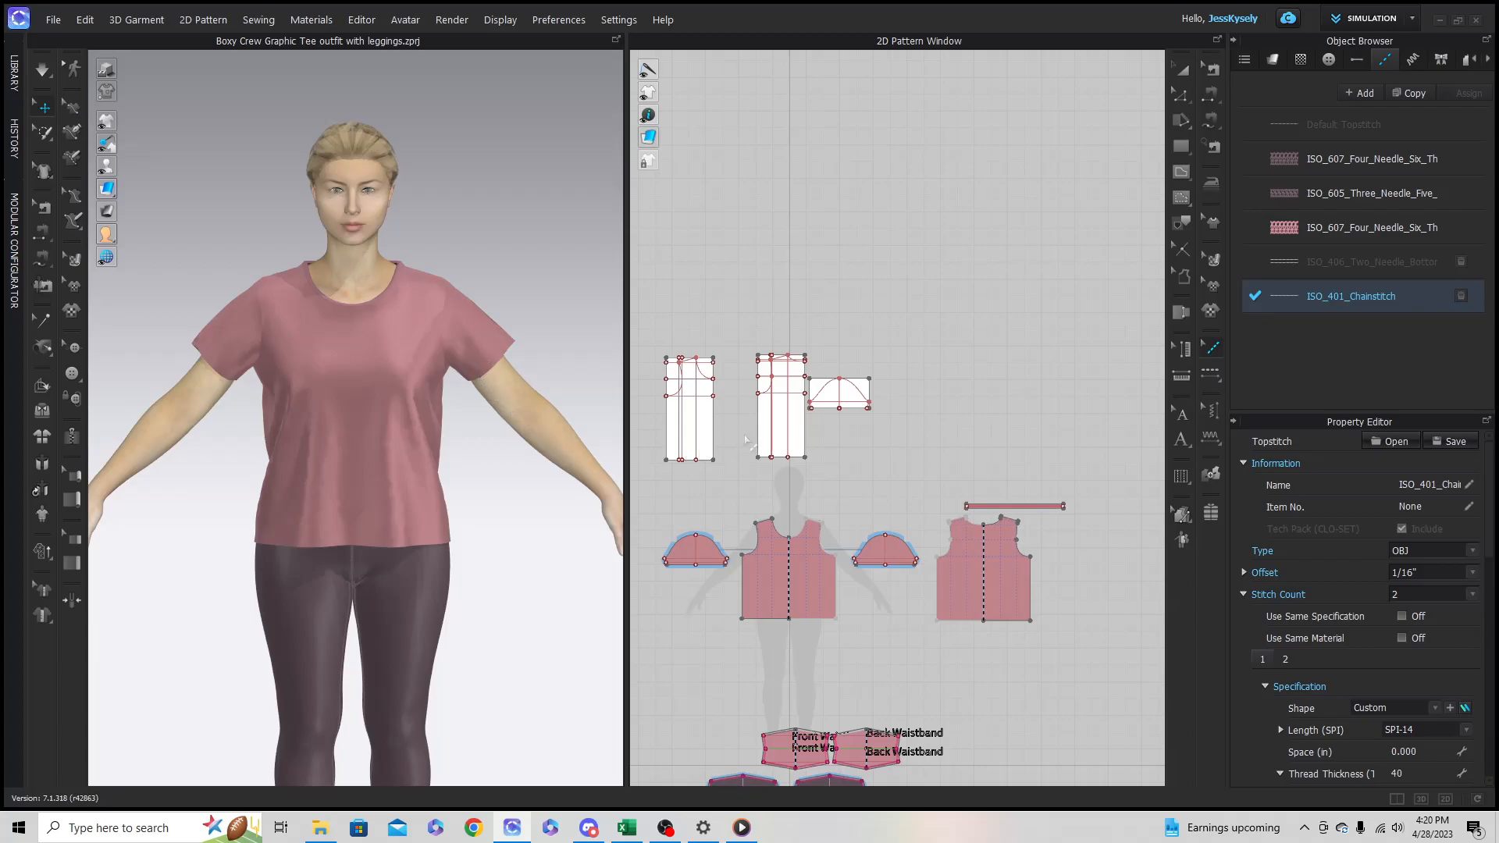
Step: Change the type of the ISO_406 two-needle bottom coverstitch from OBJ to Texture
{"action": "right_click_drag", "start_coordinate": [911, 473], "coordinate": [913, 386]}
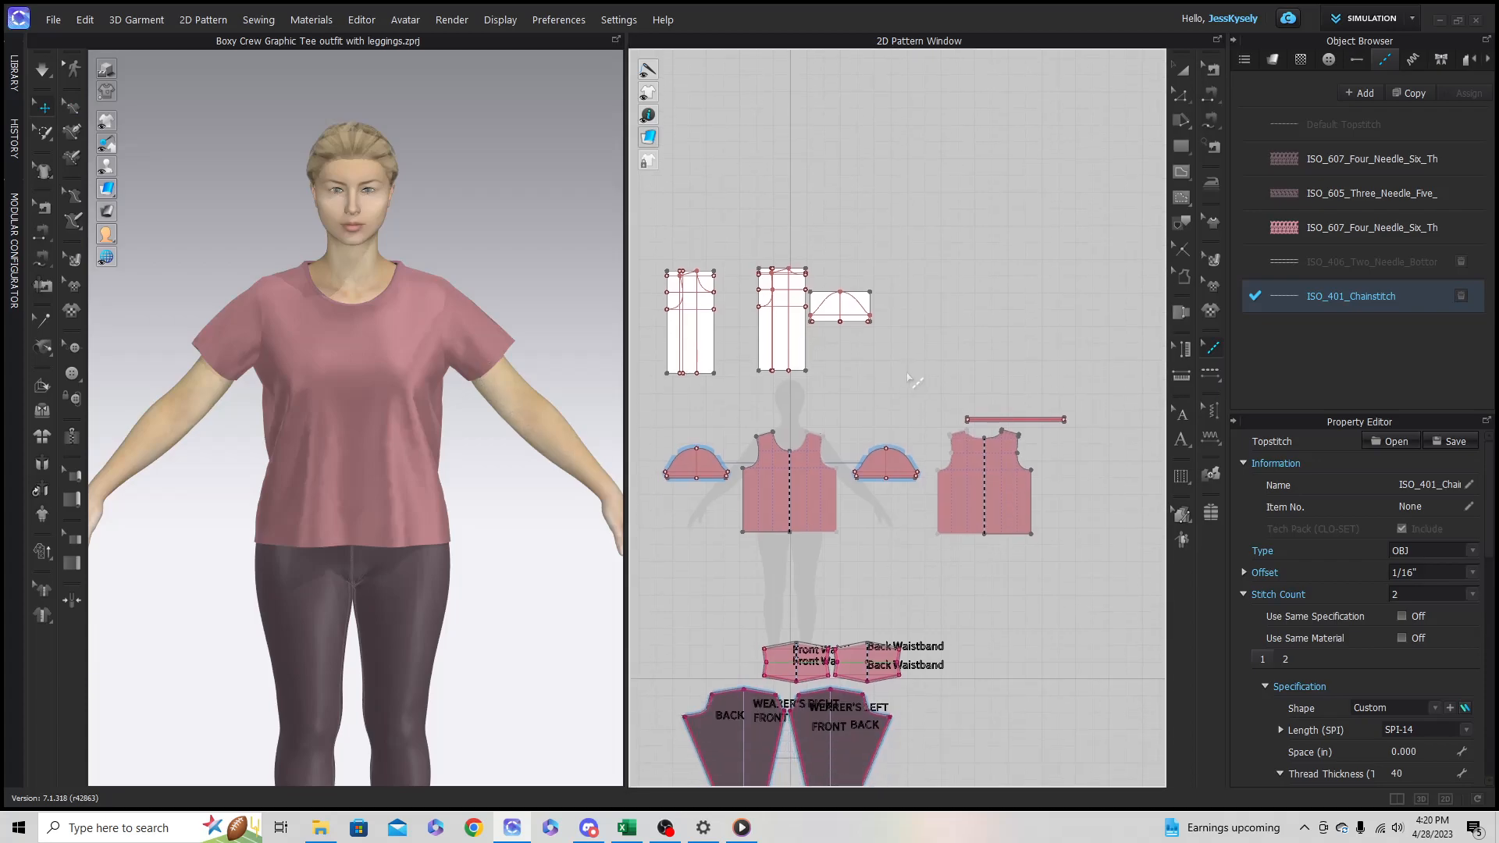
{"action": "scroll", "coordinate": [889, 467], "scroll_direction": "up", "scroll_amount": 4}
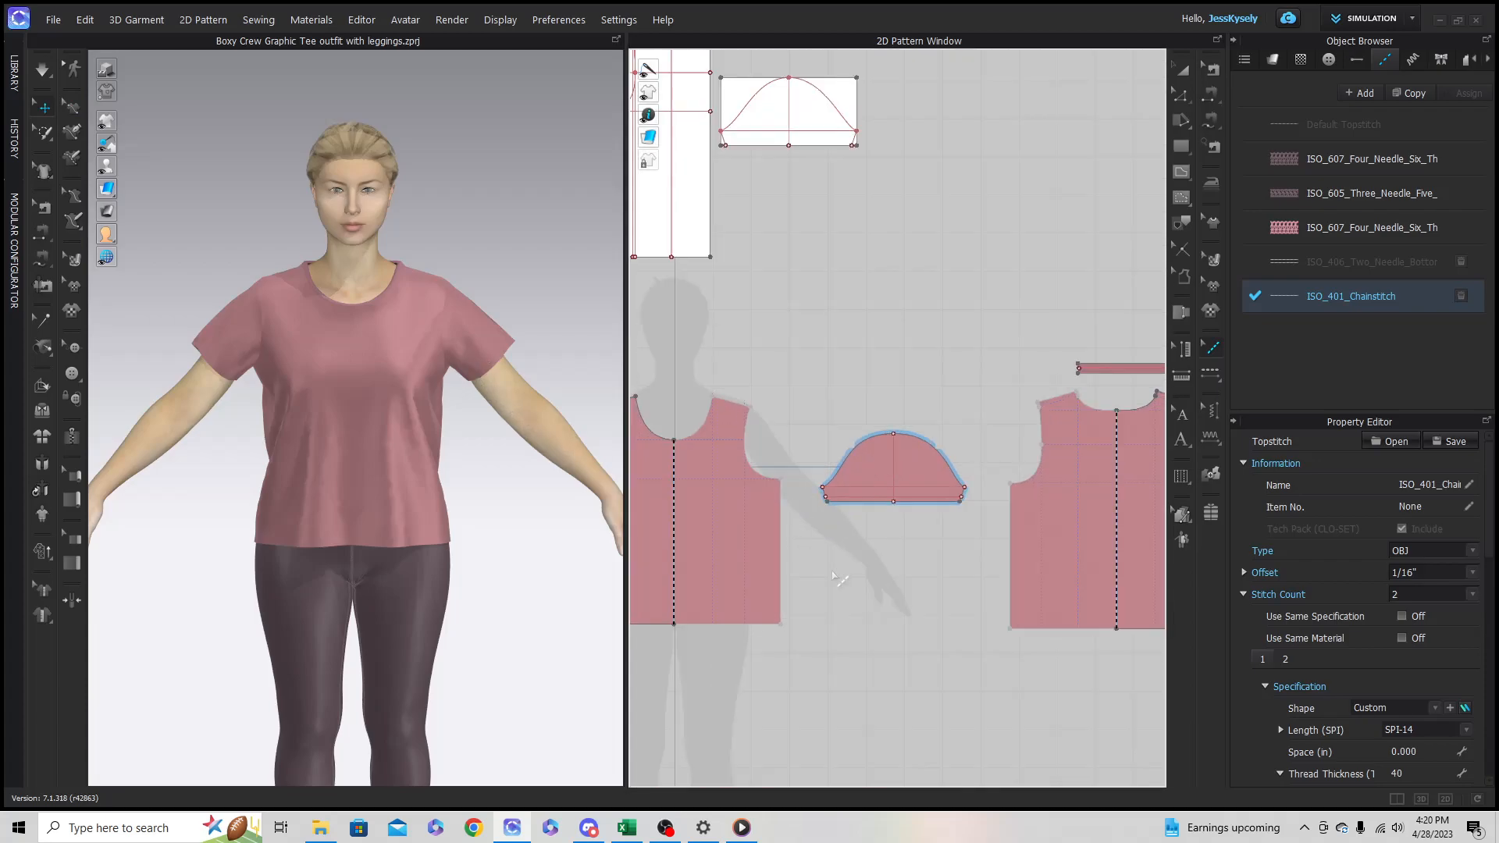
{"action": "right_click_drag", "start_coordinate": [839, 576], "coordinate": [988, 511]}
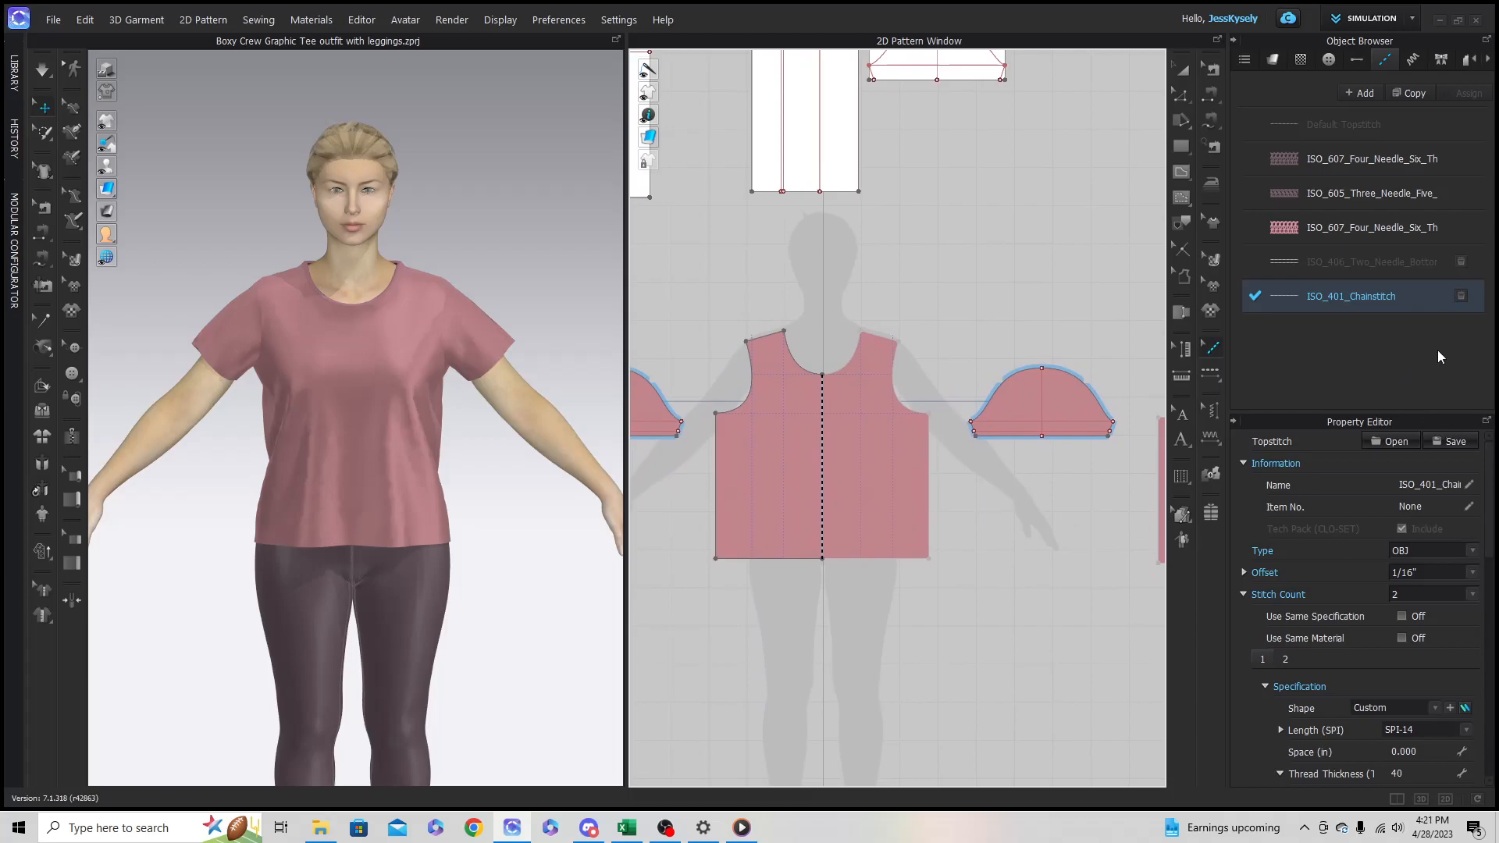
{"action": "left_click", "coordinate": [1410, 273]}
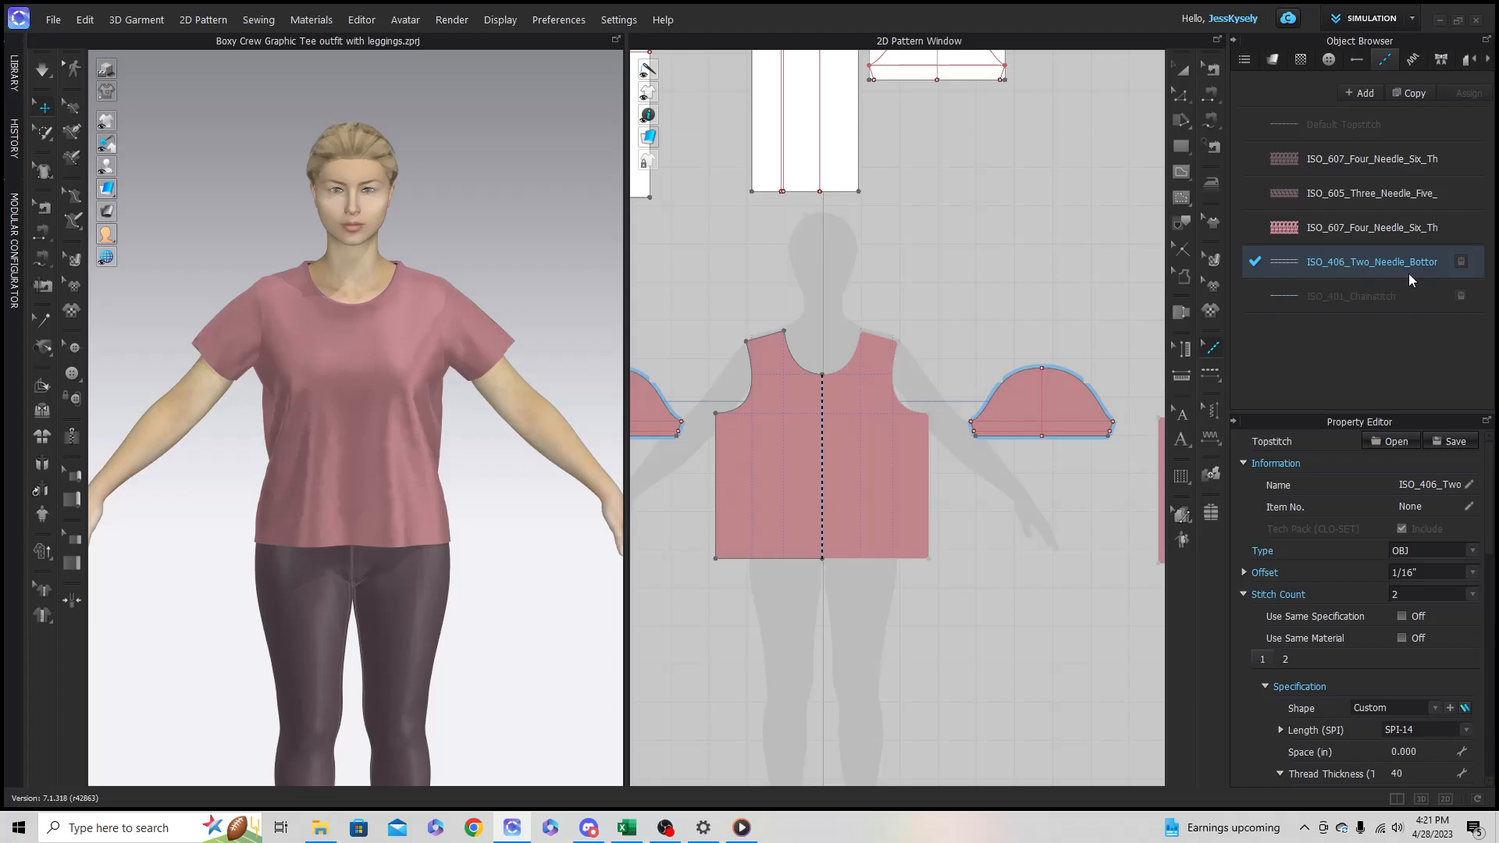
{"action": "double_click", "coordinate": [1402, 271]}
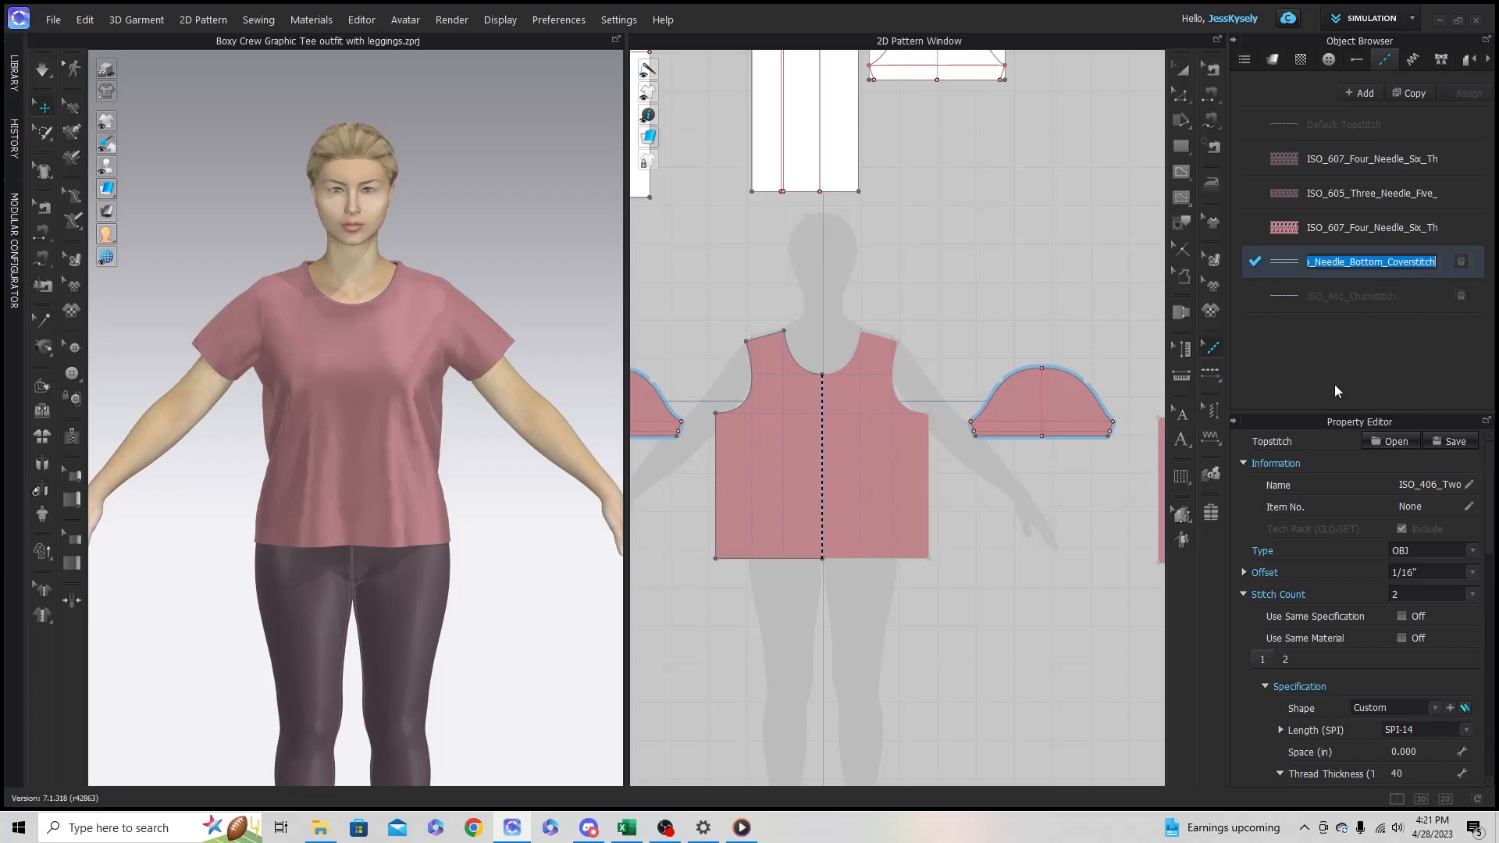
{"action": "left_click", "coordinate": [1427, 551]}
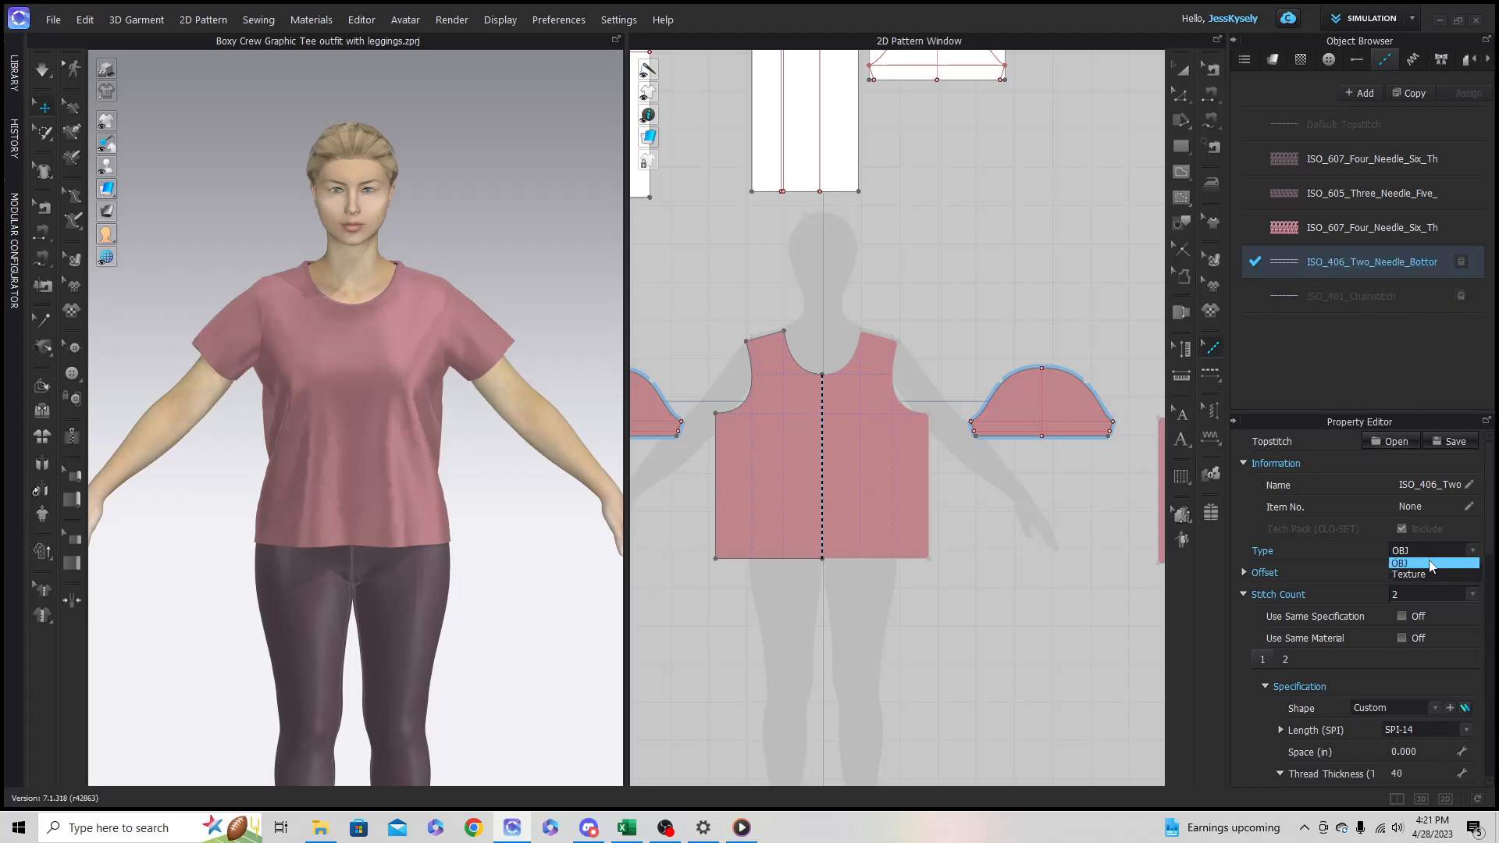
{"action": "left_click", "coordinate": [1425, 578]}
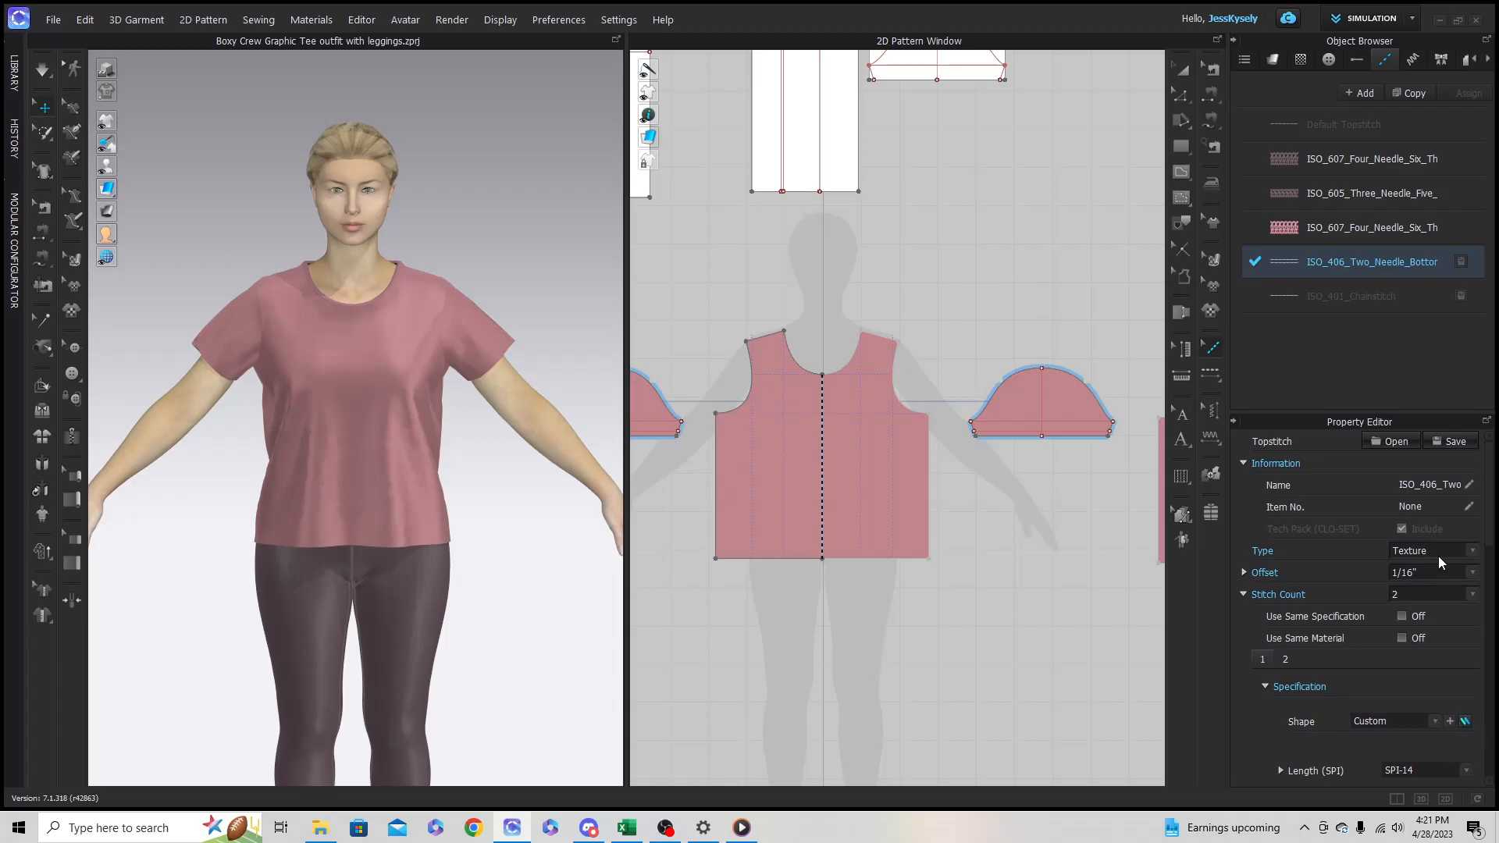
Step: Set the ISO_401_Chainstitch topstitch type to Texture as well
{"action": "left_click", "coordinate": [1394, 307]}
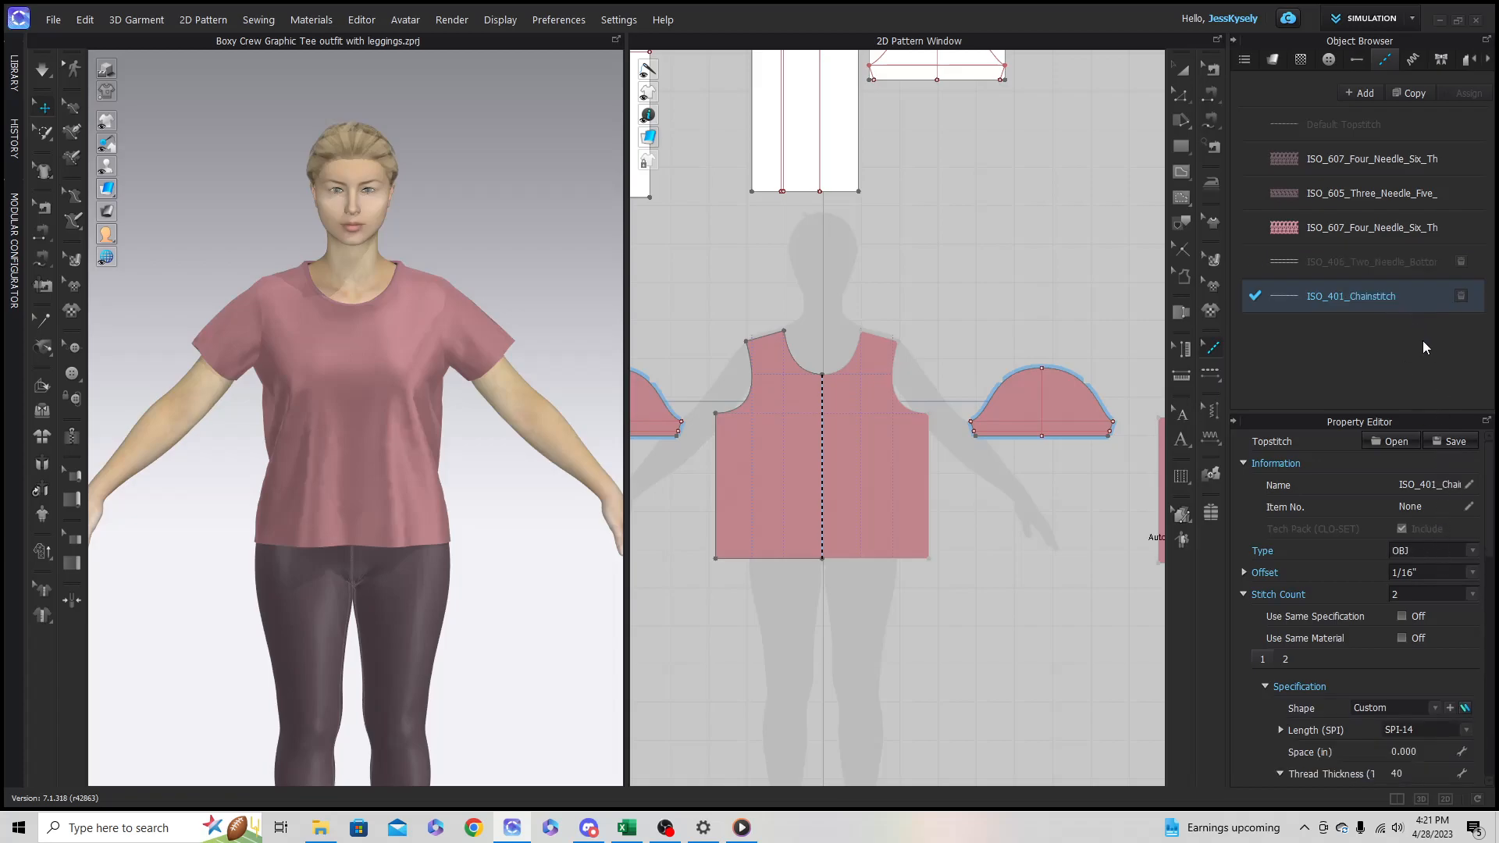
{"action": "left_click", "coordinate": [1409, 556]}
{"action": "left_click", "coordinate": [1436, 573]}
Step: Set the thread thickness unit of the ISO_406 two-needle coverstitch to Millimeters
{"action": "left_click", "coordinate": [1408, 267]}
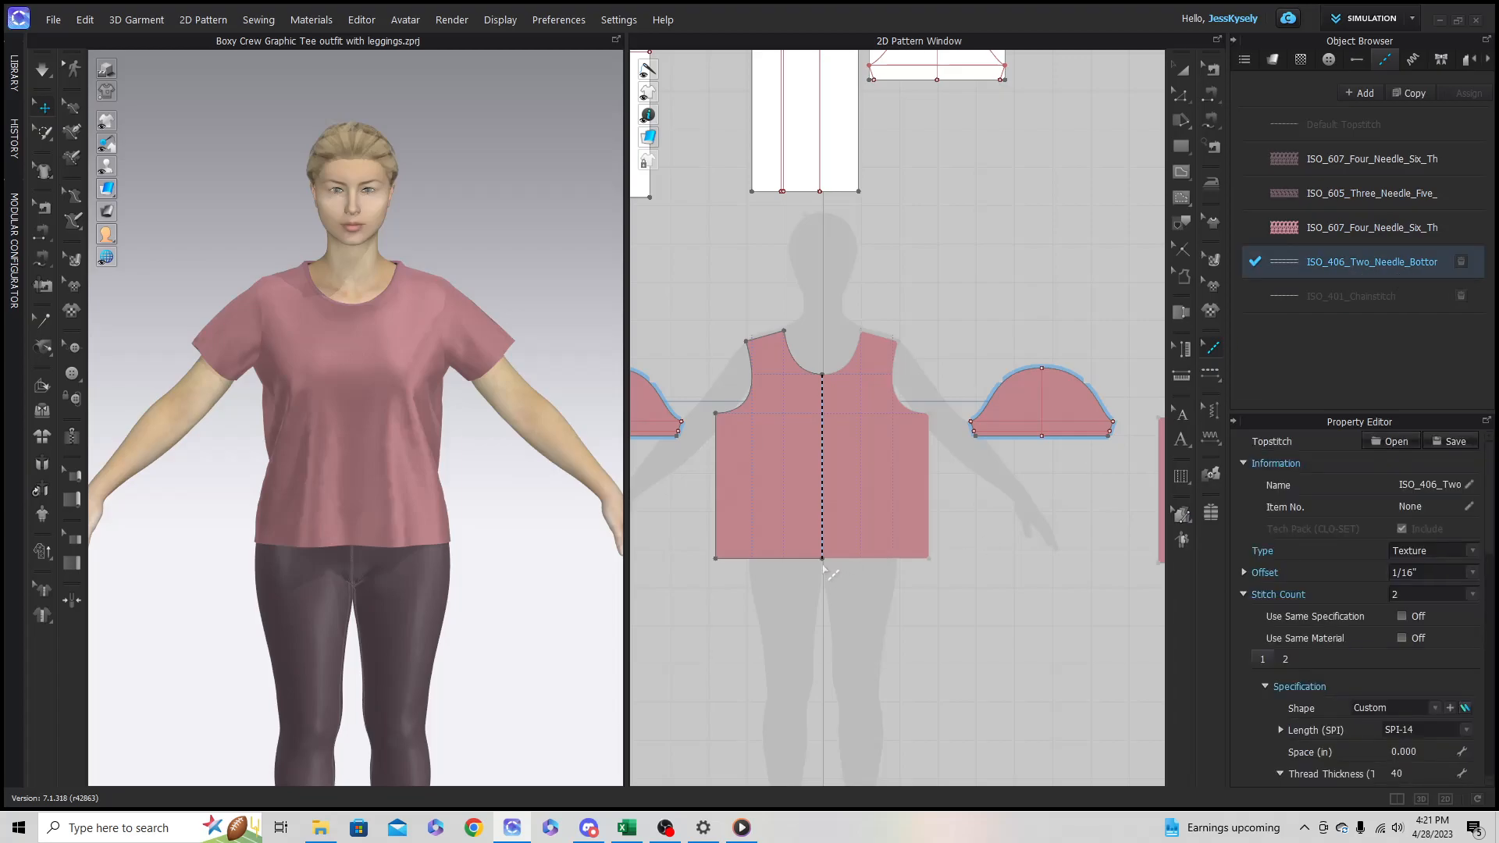
{"action": "scroll", "coordinate": [816, 561], "scroll_direction": "up", "scroll_amount": 2}
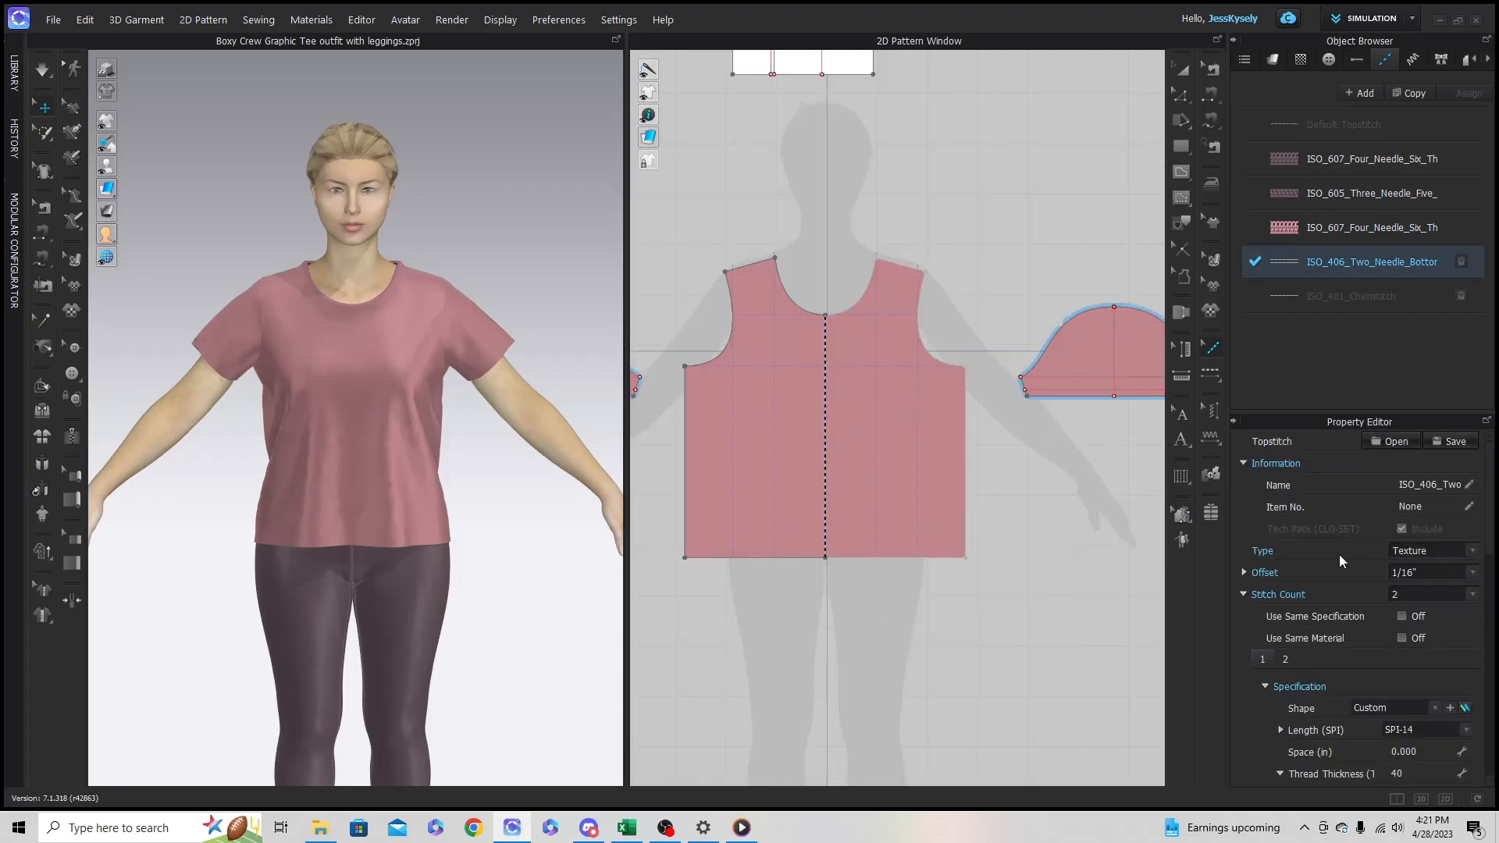
{"action": "scroll", "coordinate": [1361, 578], "scroll_direction": "down", "scroll_amount": 2}
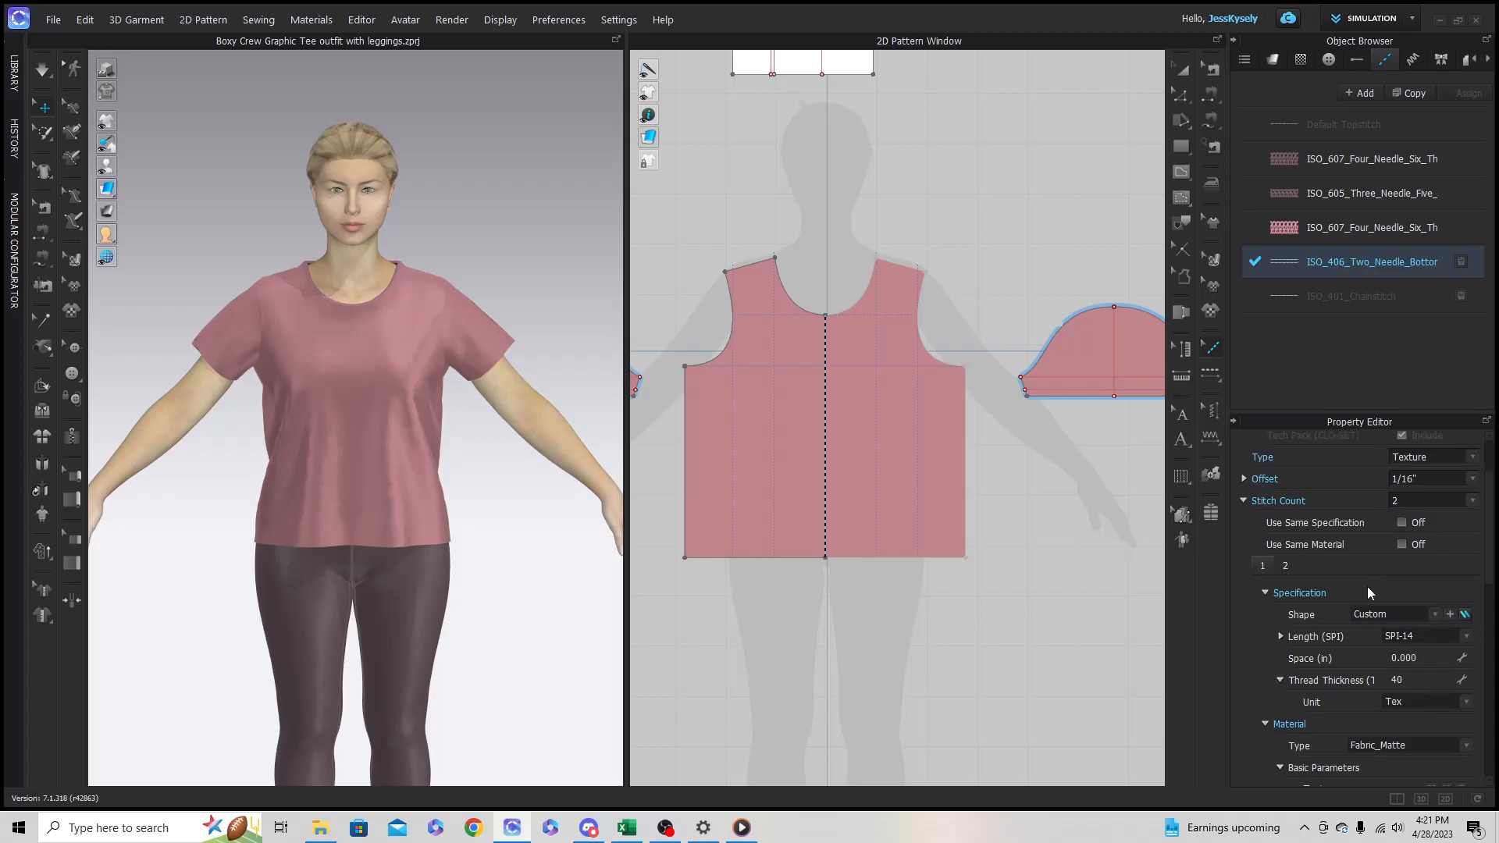
{"action": "scroll", "coordinate": [1366, 587], "scroll_direction": "down", "scroll_amount": 2}
{"action": "left_click", "coordinate": [1400, 608]}
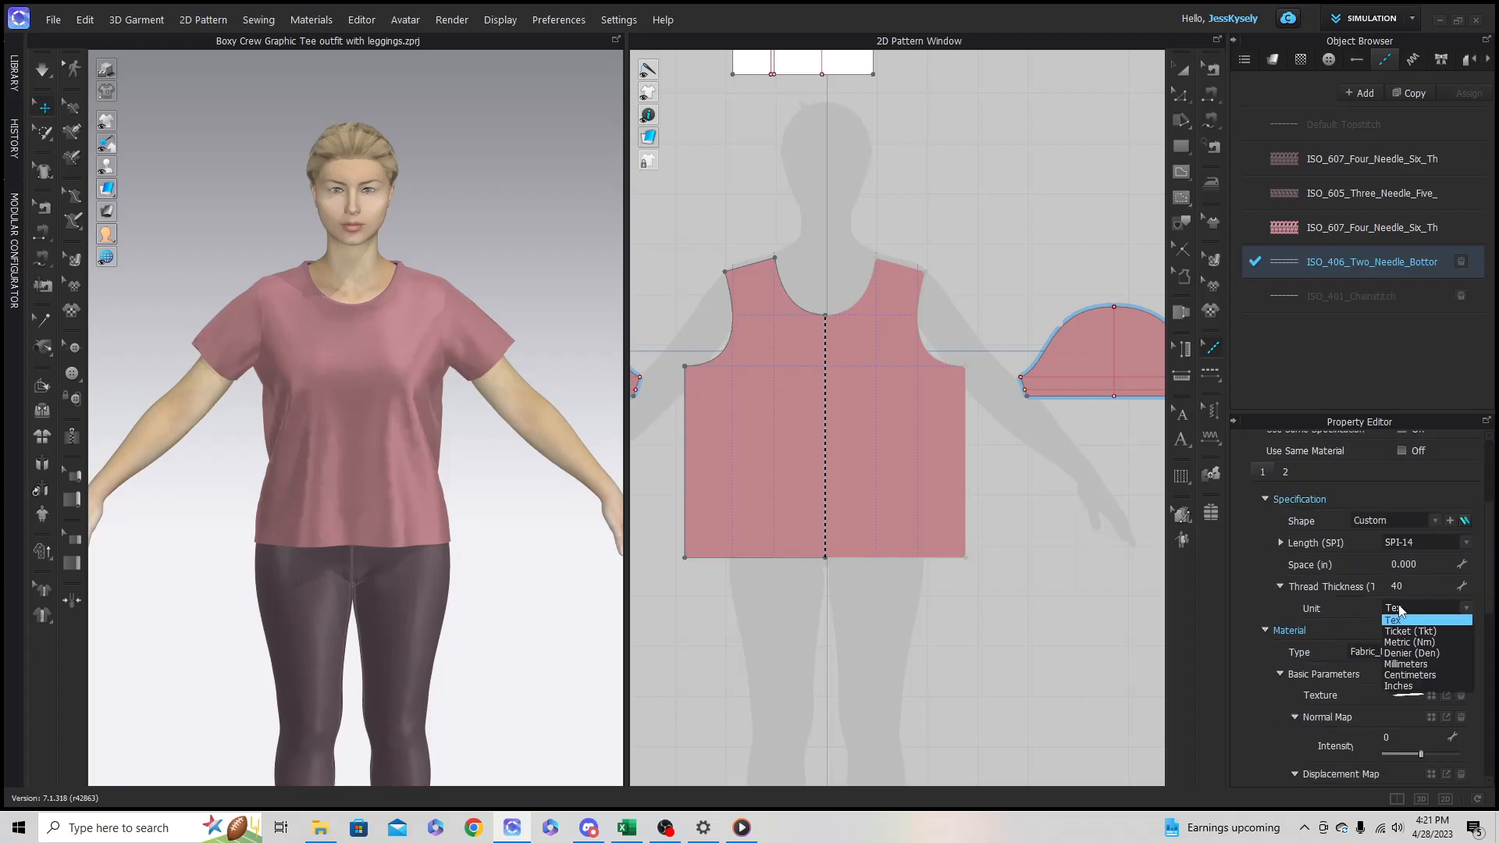
{"action": "left_click", "coordinate": [1409, 664]}
Step: Examine the ISO_406 coverstitch's specification, material, reflection and configuration properties
{"action": "scroll", "coordinate": [1414, 656], "scroll_direction": "down", "scroll_amount": 6}
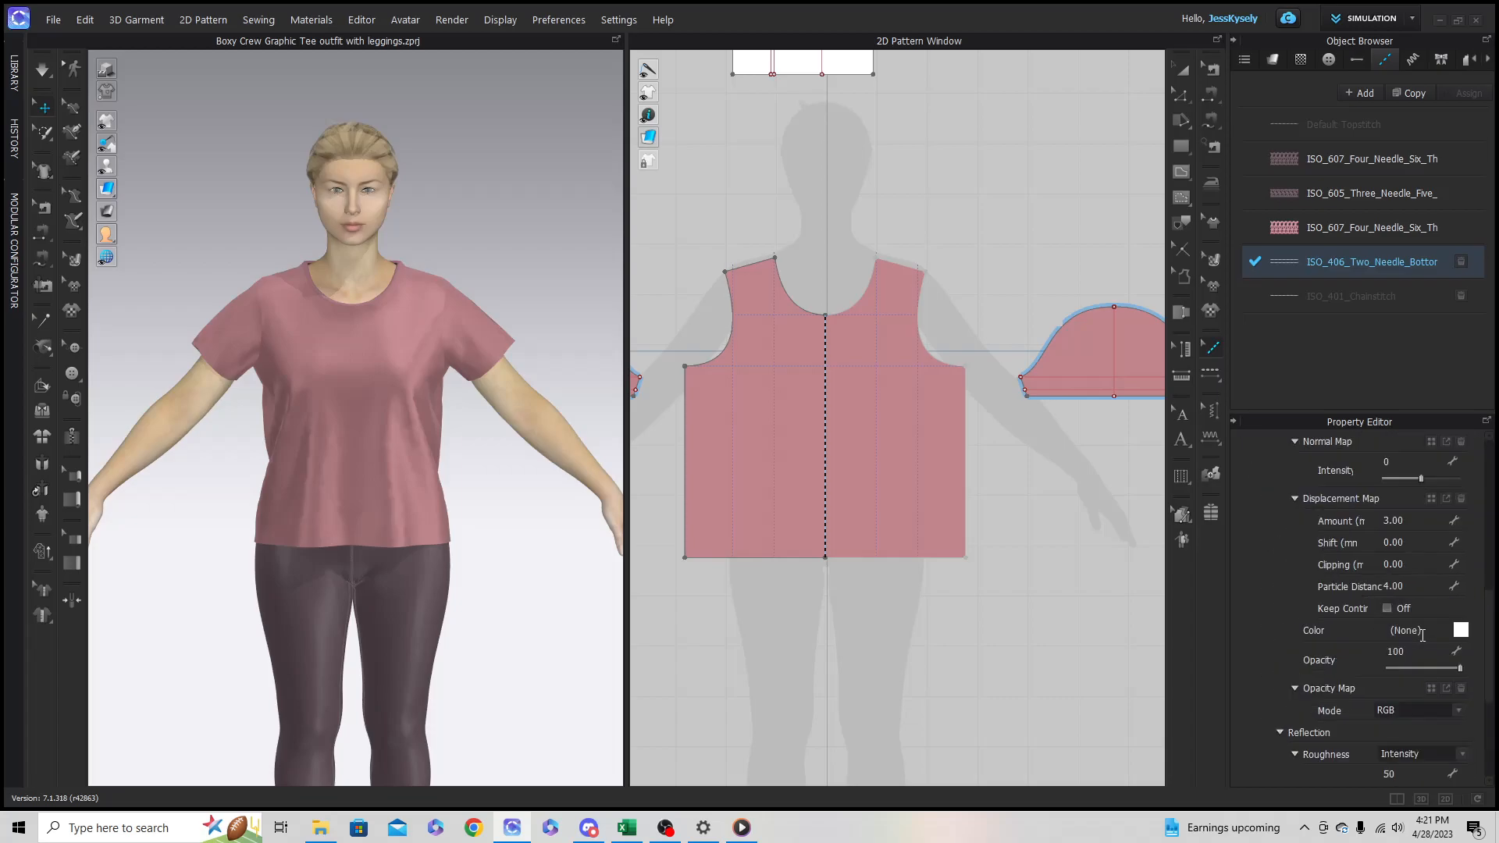
{"action": "scroll", "coordinate": [1403, 707], "scroll_direction": "up", "scroll_amount": 4}
{"action": "scroll", "coordinate": [1404, 706], "scroll_direction": "down", "scroll_amount": 7}
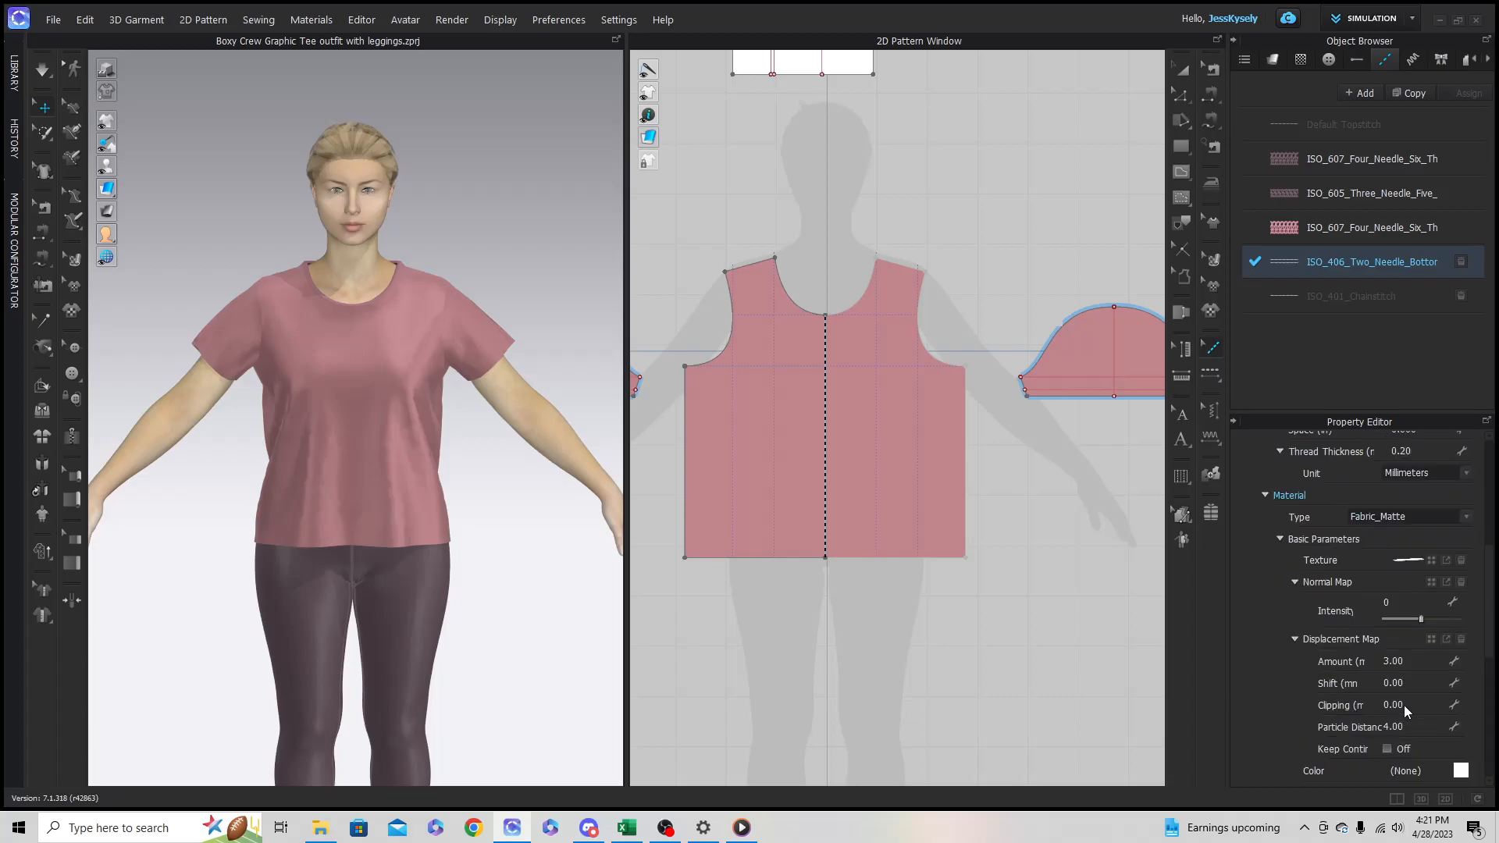
{"action": "scroll", "coordinate": [1403, 710], "scroll_direction": "down", "scroll_amount": 2}
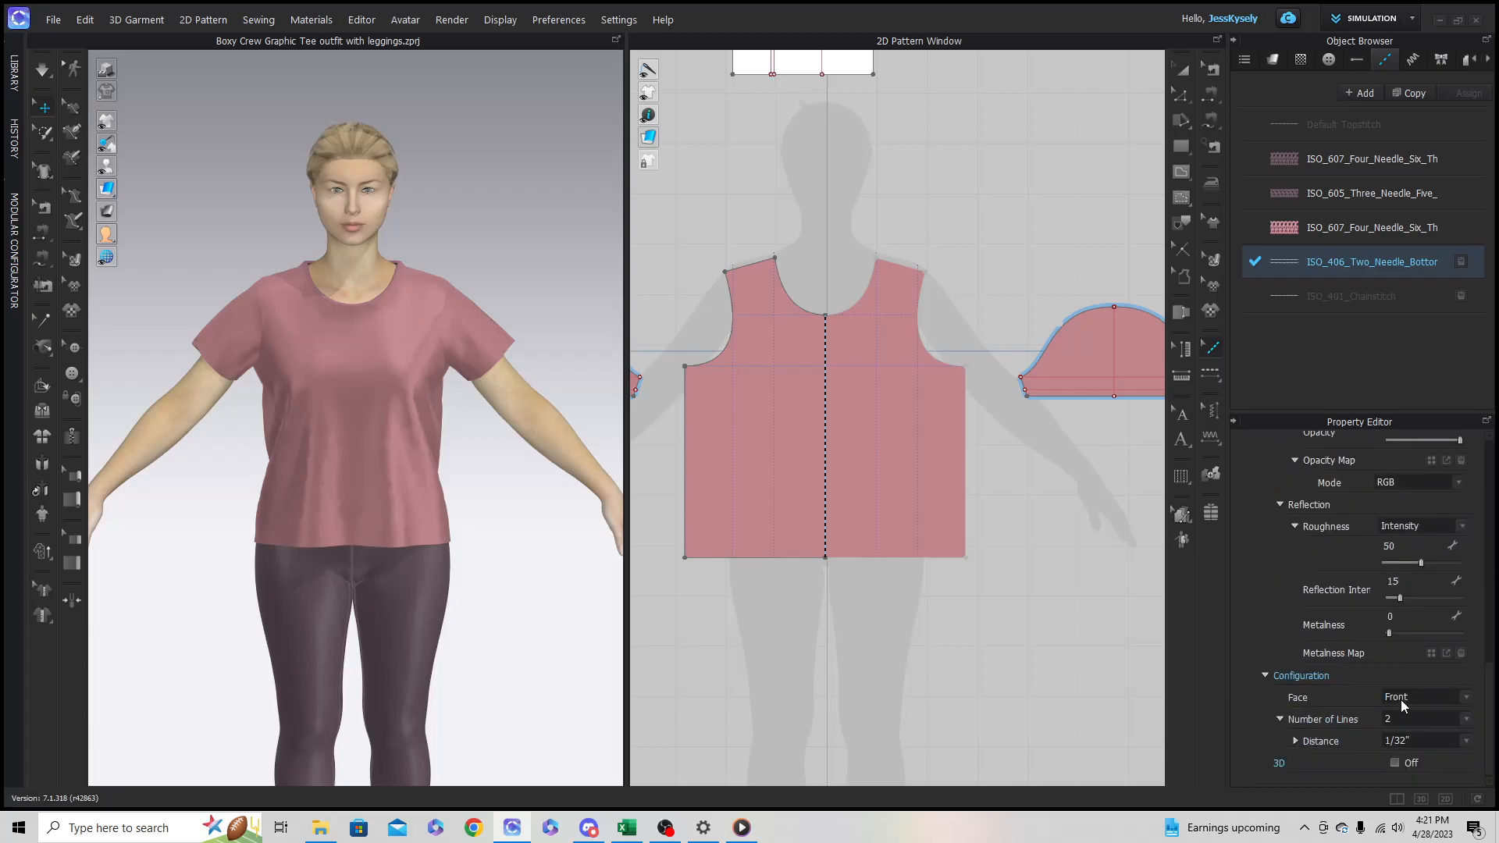
{"action": "scroll", "coordinate": [1369, 722], "scroll_direction": "up", "scroll_amount": 8}
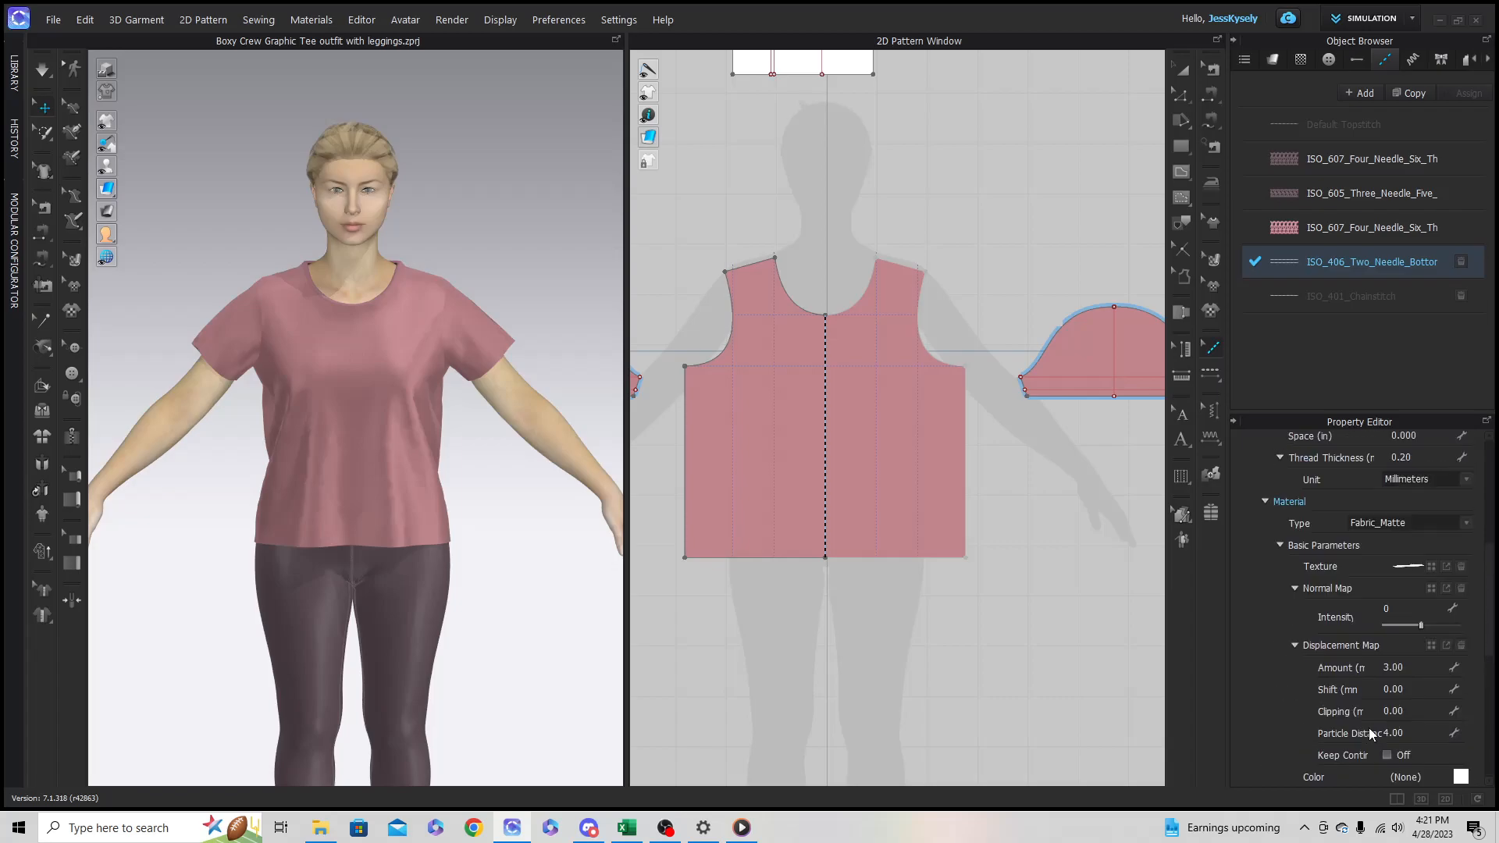
{"action": "scroll", "coordinate": [1369, 726], "scroll_direction": "up", "scroll_amount": 4}
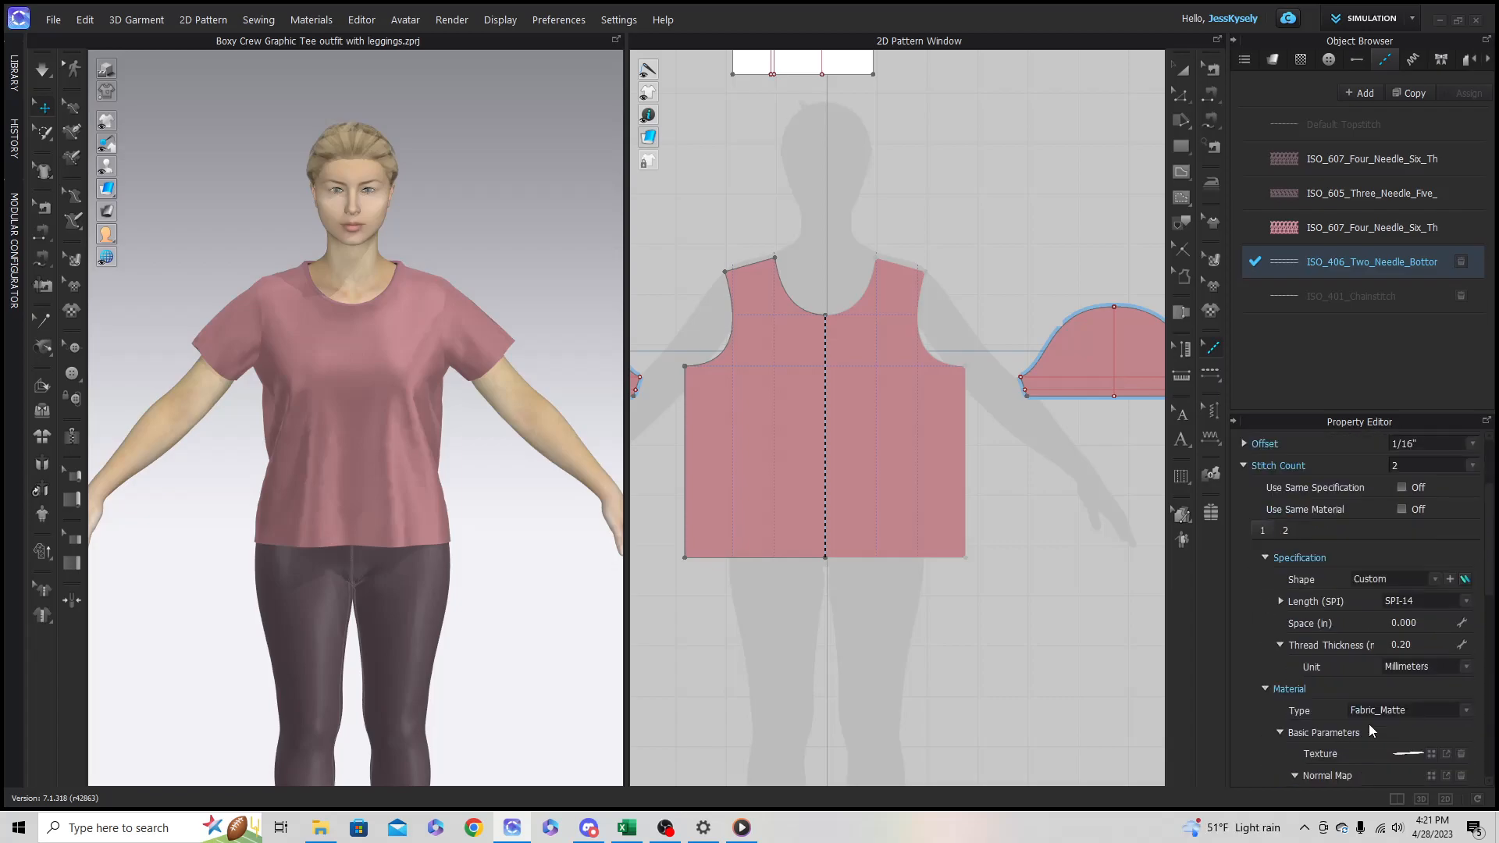
{"action": "scroll", "coordinate": [1369, 722], "scroll_direction": "up", "scroll_amount": 4}
{"action": "scroll", "coordinate": [1354, 634], "scroll_direction": "down", "scroll_amount": 5}
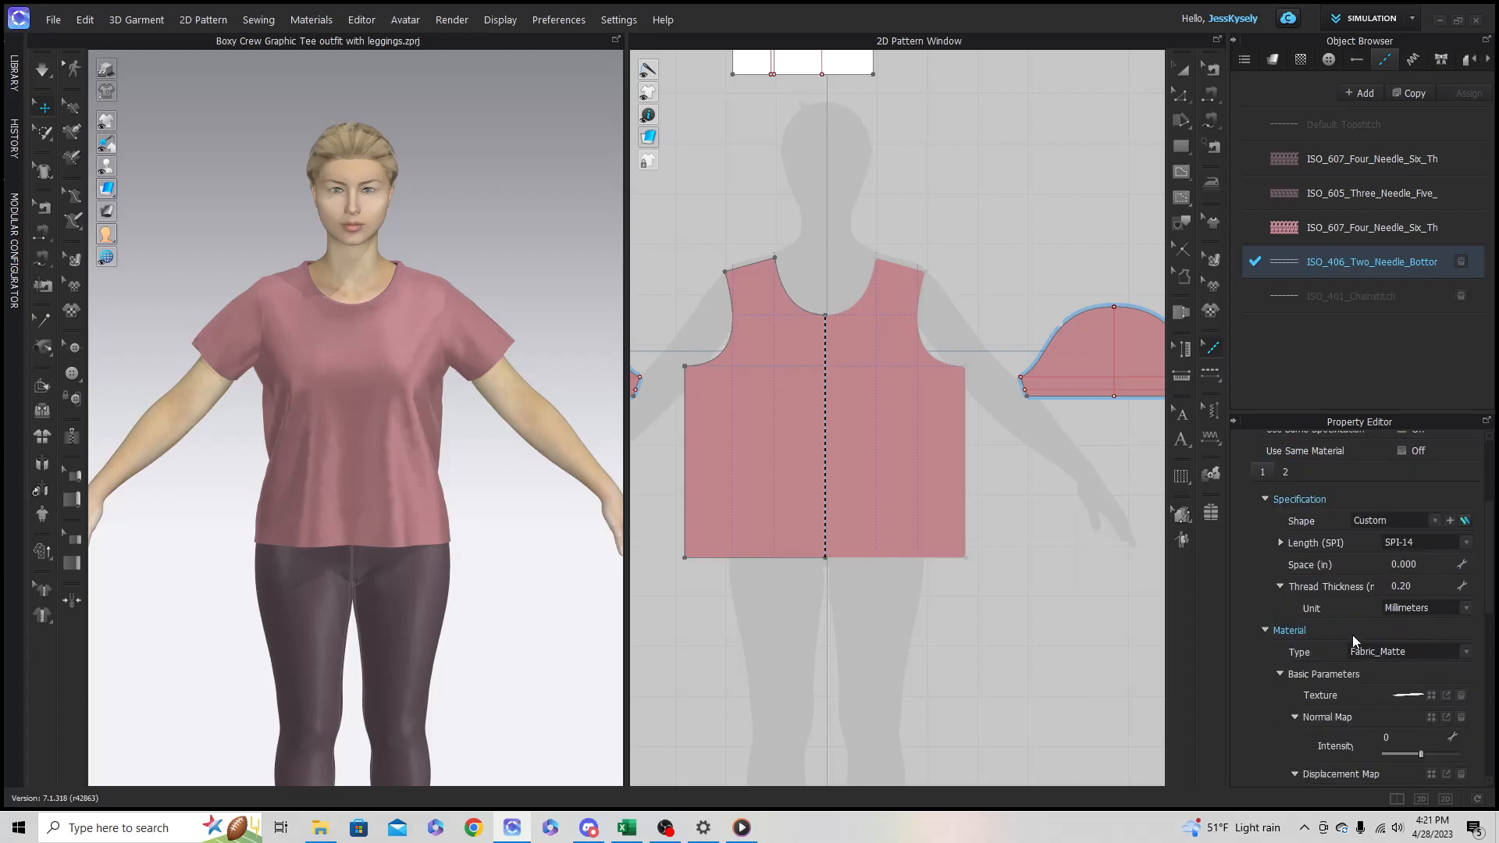
{"action": "scroll", "coordinate": [1352, 635], "scroll_direction": "down", "scroll_amount": 4}
{"action": "scroll", "coordinate": [1352, 635], "scroll_direction": "down", "scroll_amount": 7}
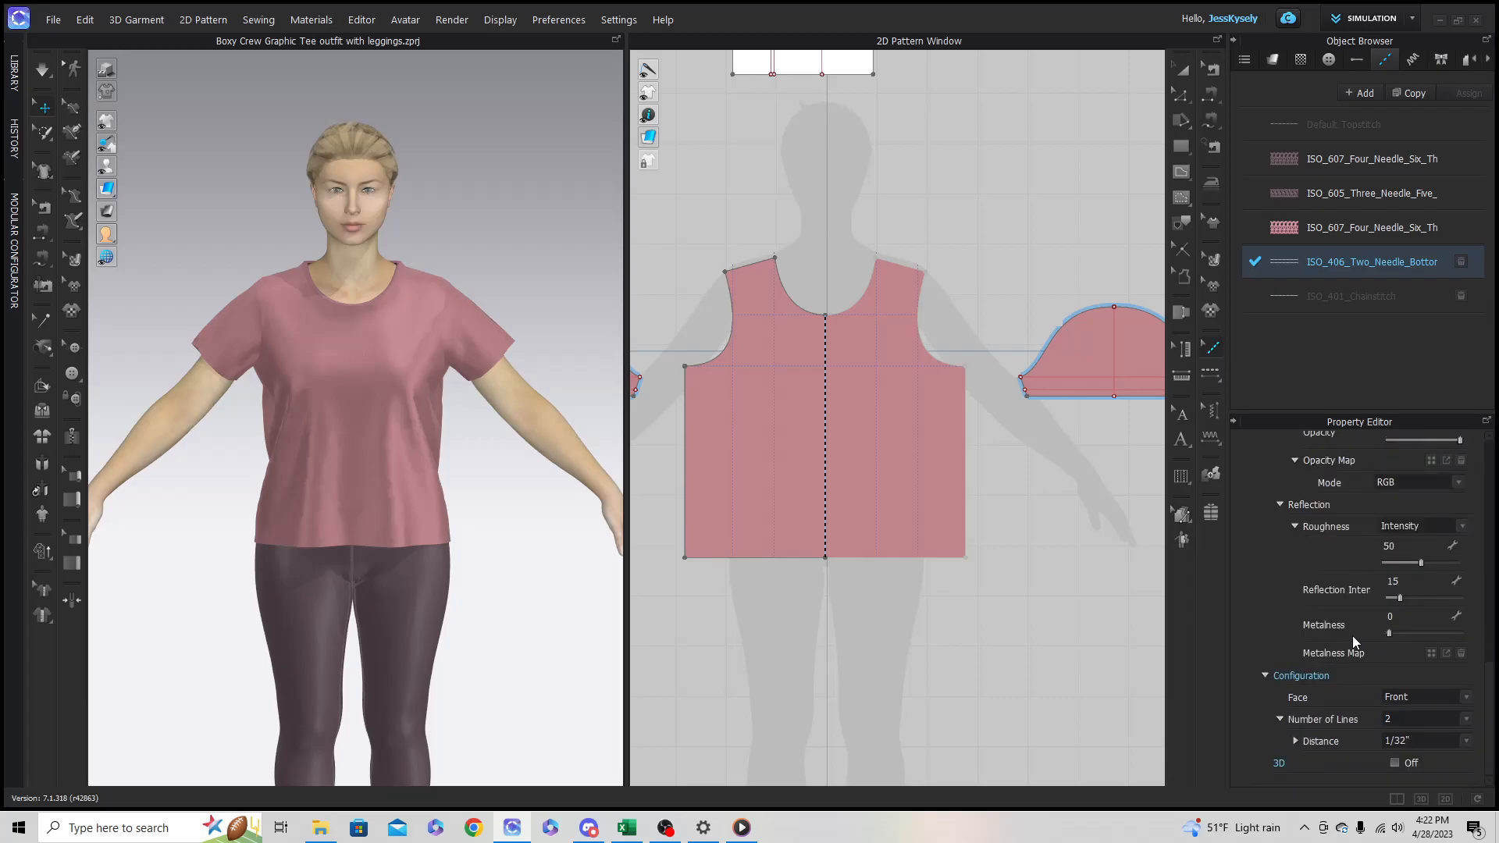
{"action": "scroll", "coordinate": [1352, 636], "scroll_direction": "up", "scroll_amount": 10}
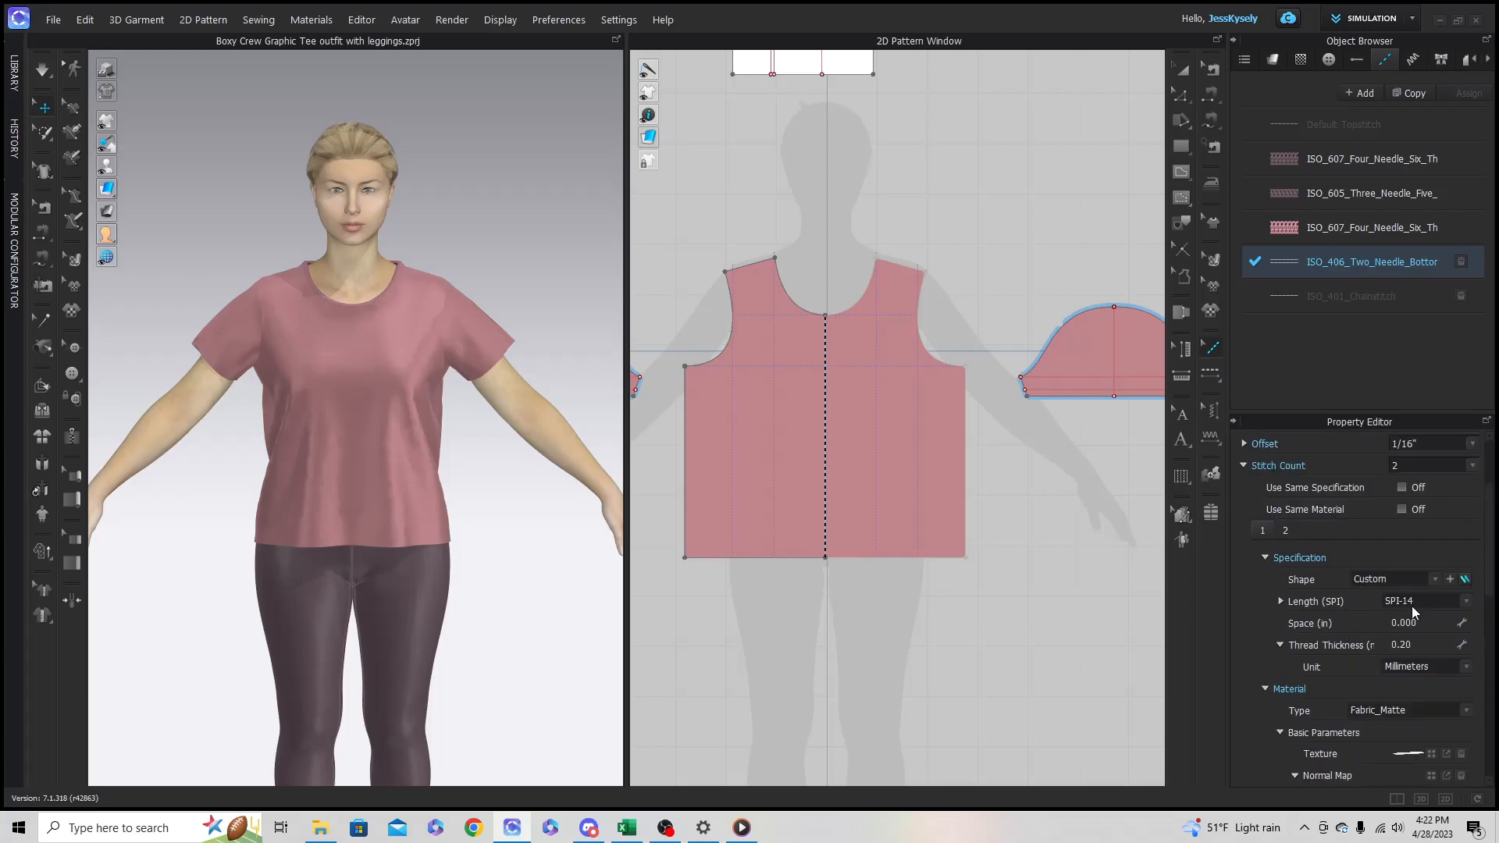
Step: Set the offset of the ISO_406 two-needle bottom coverstitch to 1/2"
{"action": "scroll", "coordinate": [1370, 646], "scroll_direction": "up", "scroll_amount": 3}
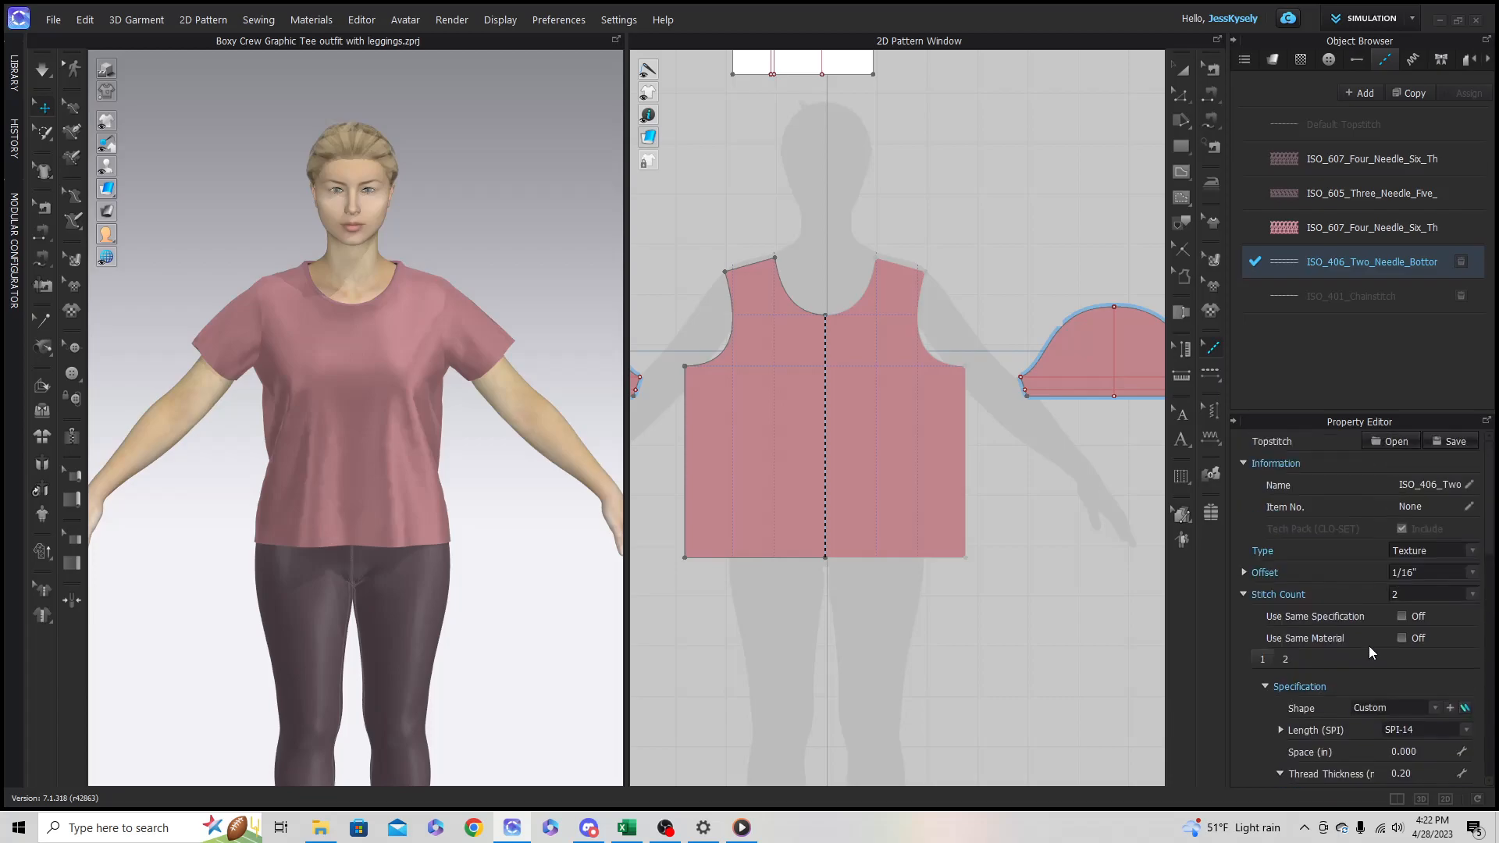
{"action": "left_click", "coordinate": [1431, 573]}
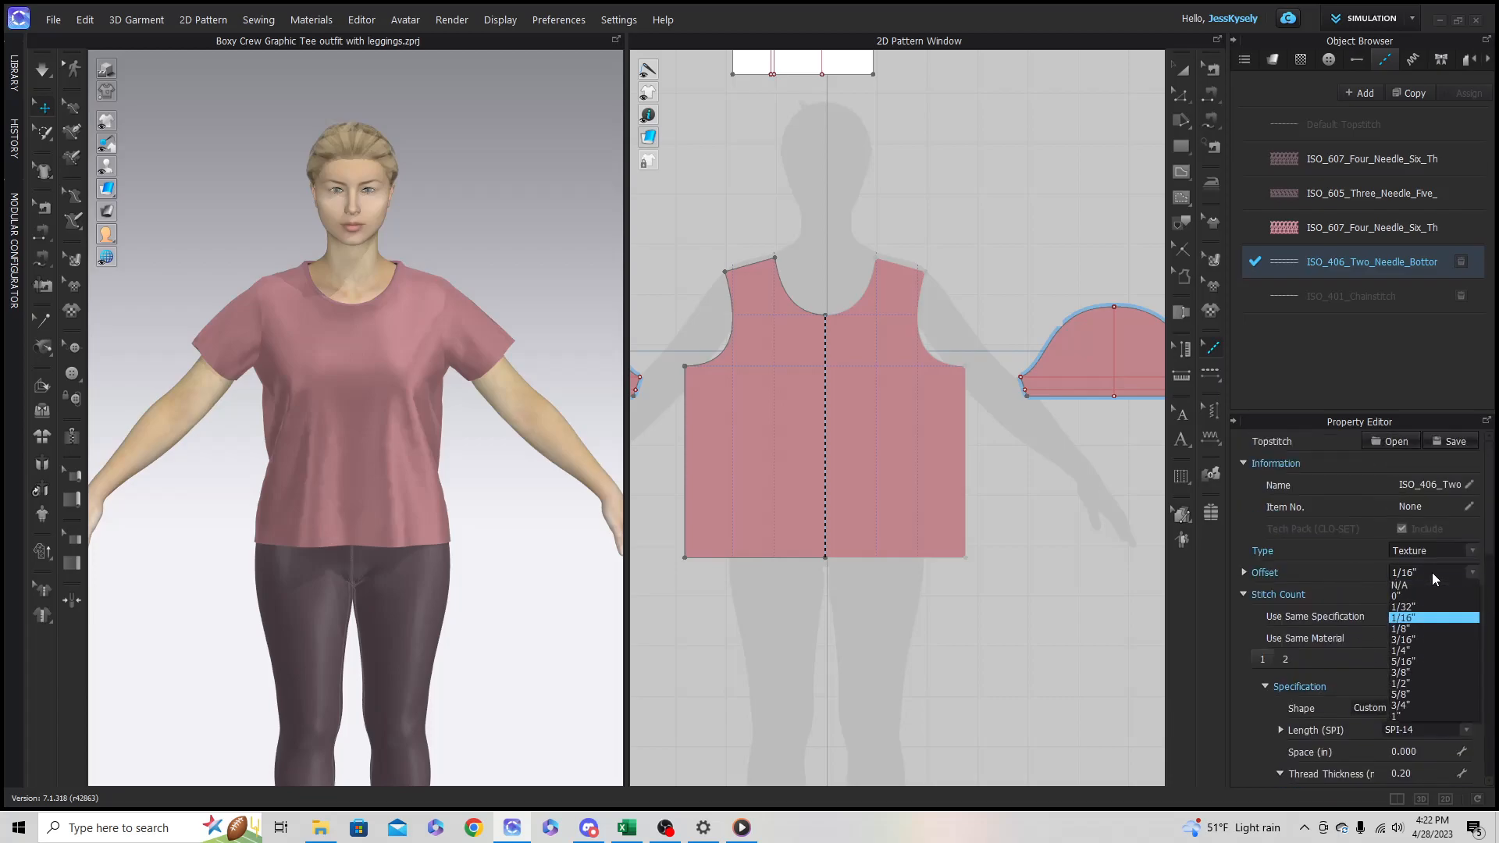
{"action": "left_click", "coordinate": [1407, 683]}
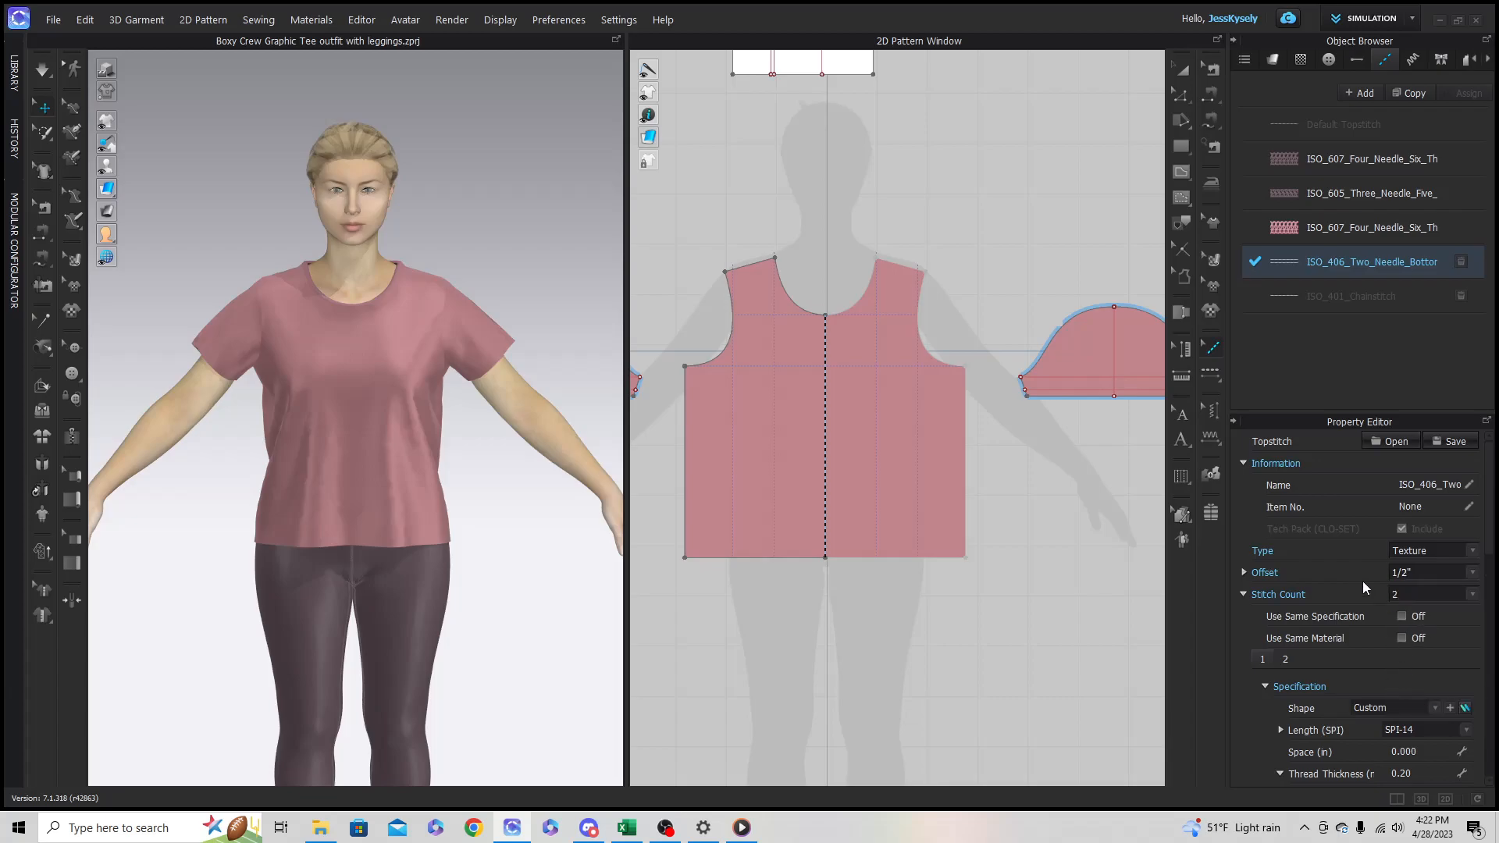
Step: Change the thread color of the ISO_406 two-needle bottom coverstitch to the dusty pink YKK 214 swatch
{"action": "left_click", "coordinate": [1374, 303]}
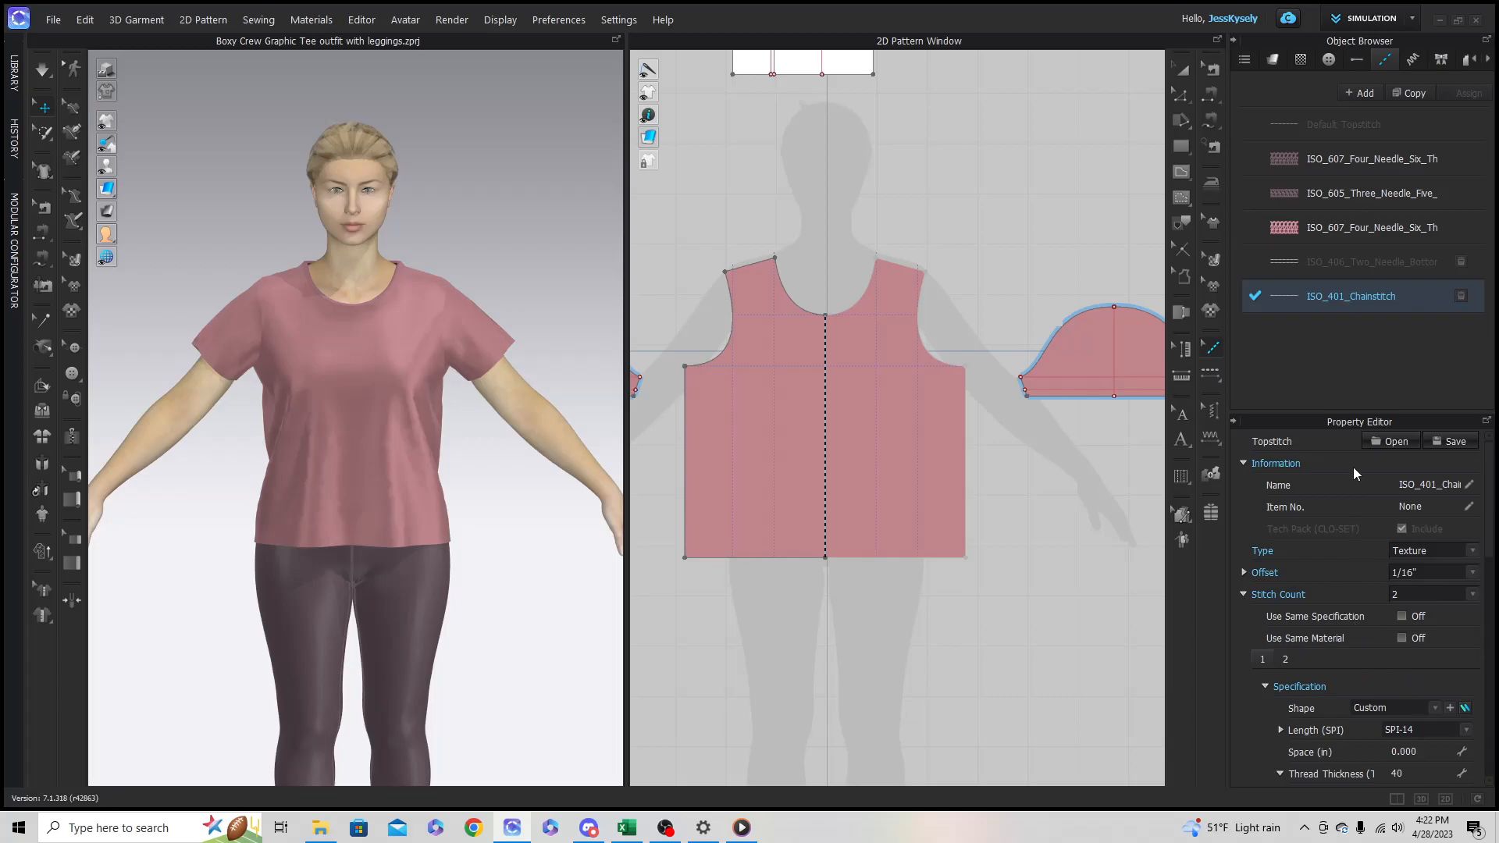
{"action": "left_click", "coordinate": [1390, 264]}
{"action": "scroll", "coordinate": [1374, 601], "scroll_direction": "down", "scroll_amount": 3}
{"action": "scroll", "coordinate": [1354, 581], "scroll_direction": "down", "scroll_amount": 5}
{"action": "left_click", "coordinate": [1460, 672]}
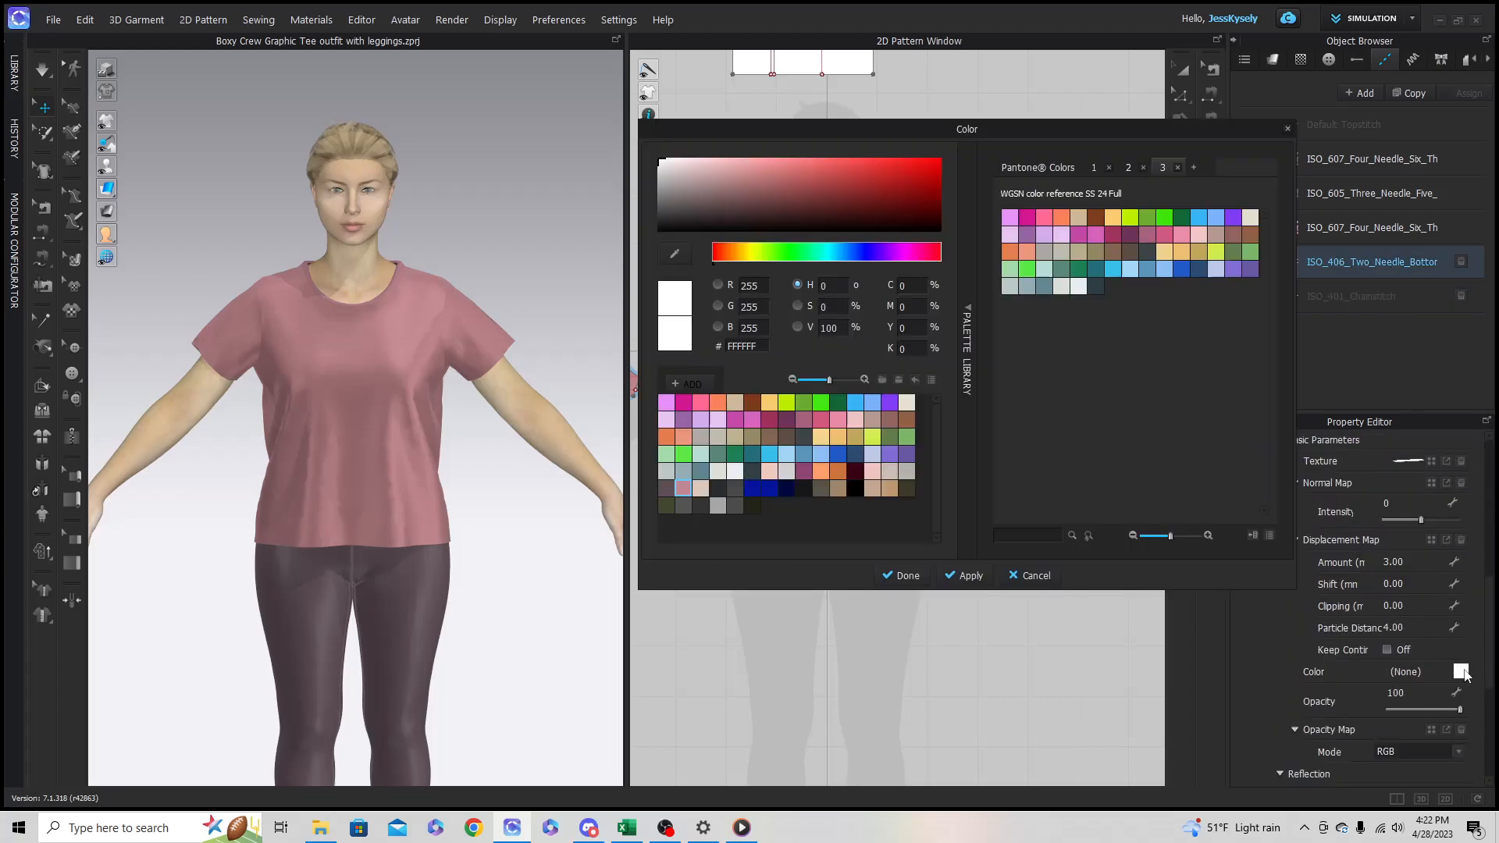
{"action": "left_click", "coordinate": [689, 492]}
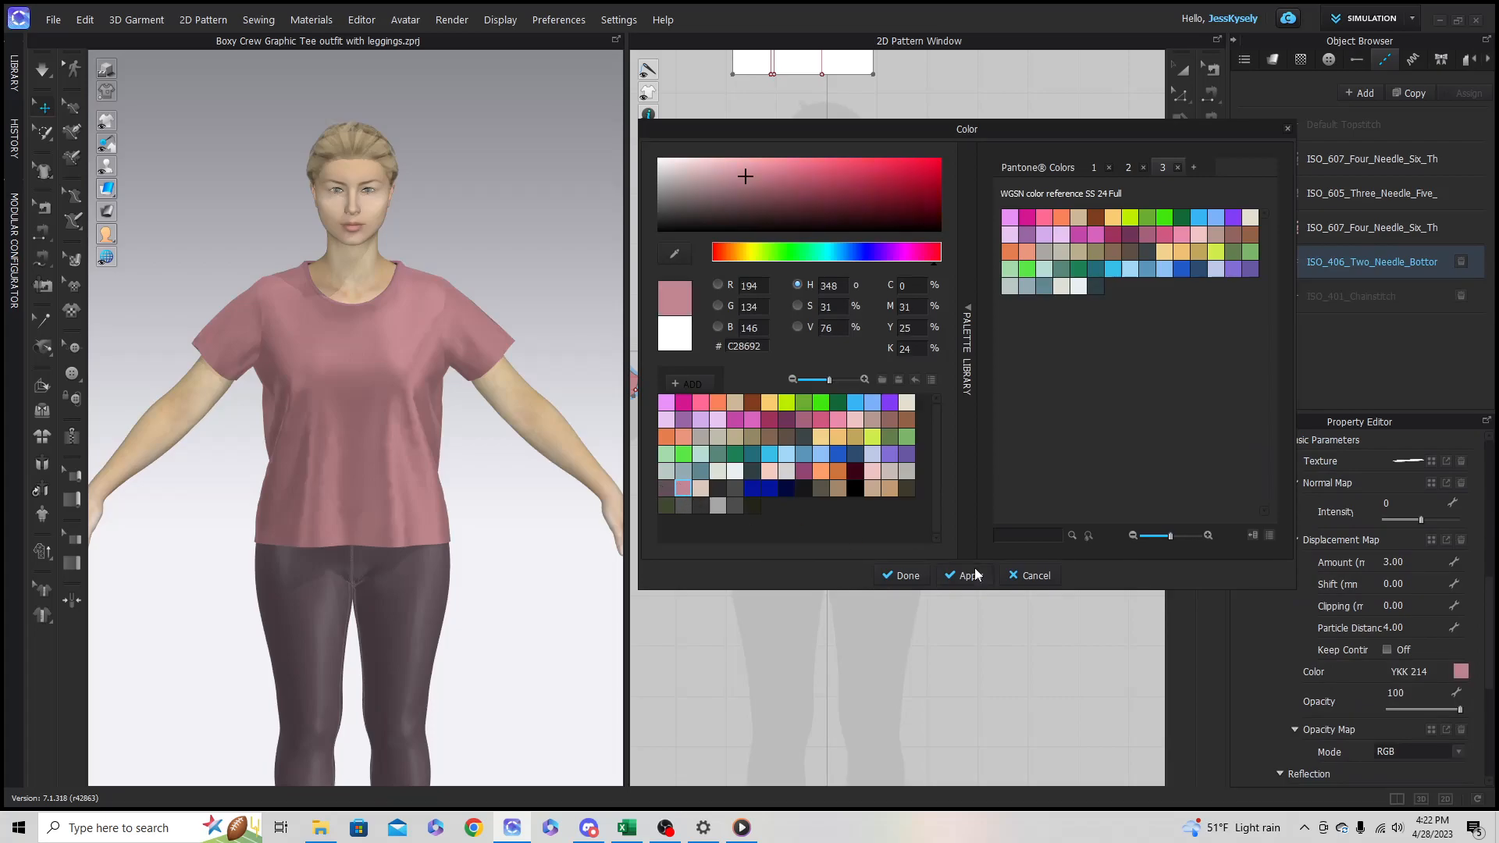
{"action": "left_click", "coordinate": [970, 581]}
{"action": "left_click", "coordinate": [908, 578]}
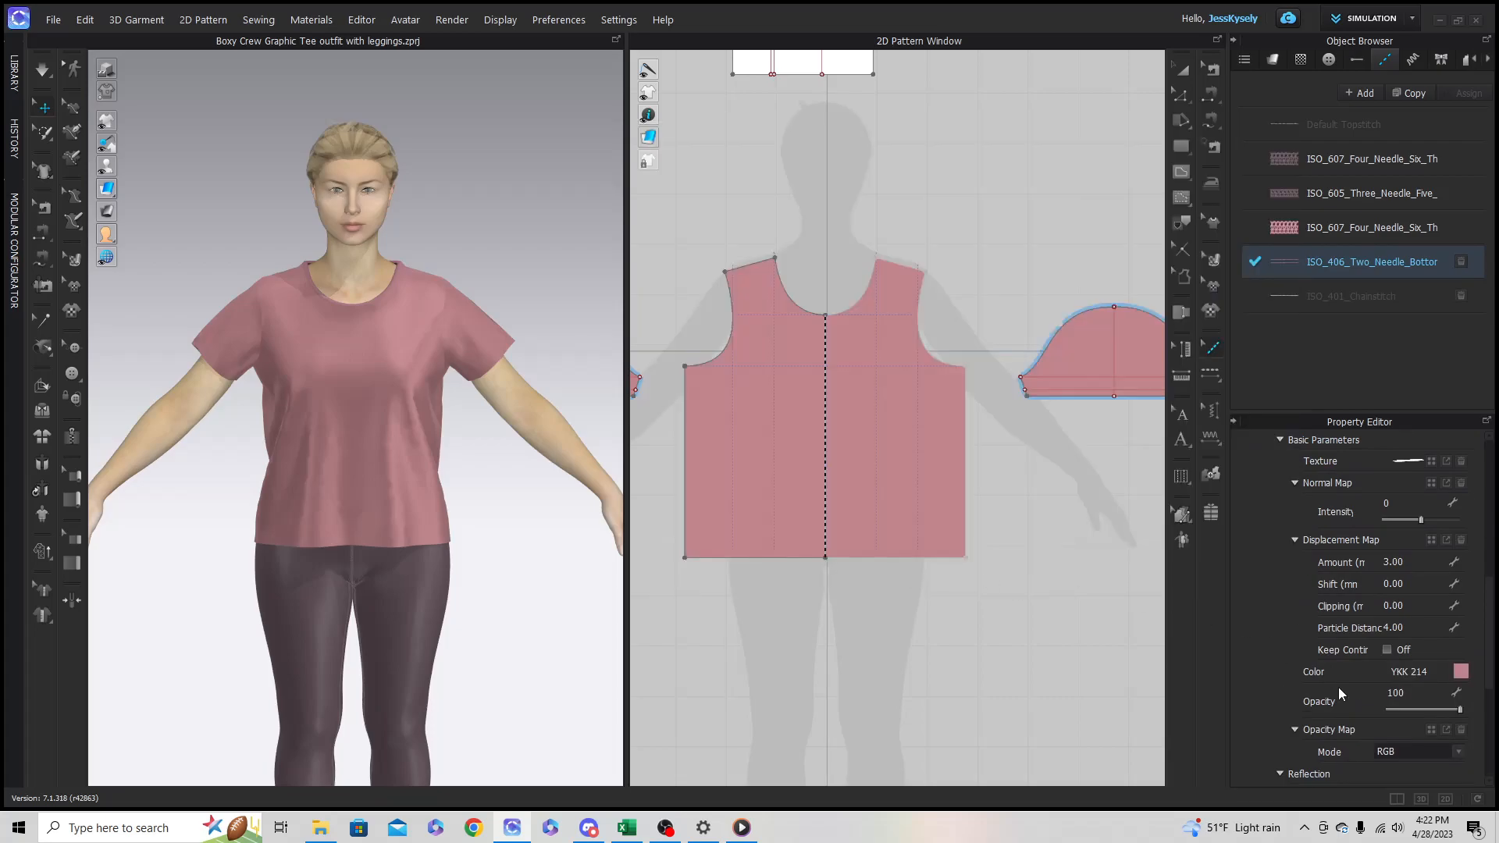
Step: Apply the same YKK 214 pink color to the ISO_401_Chainstitch topstitch
{"action": "left_click", "coordinate": [1375, 297]}
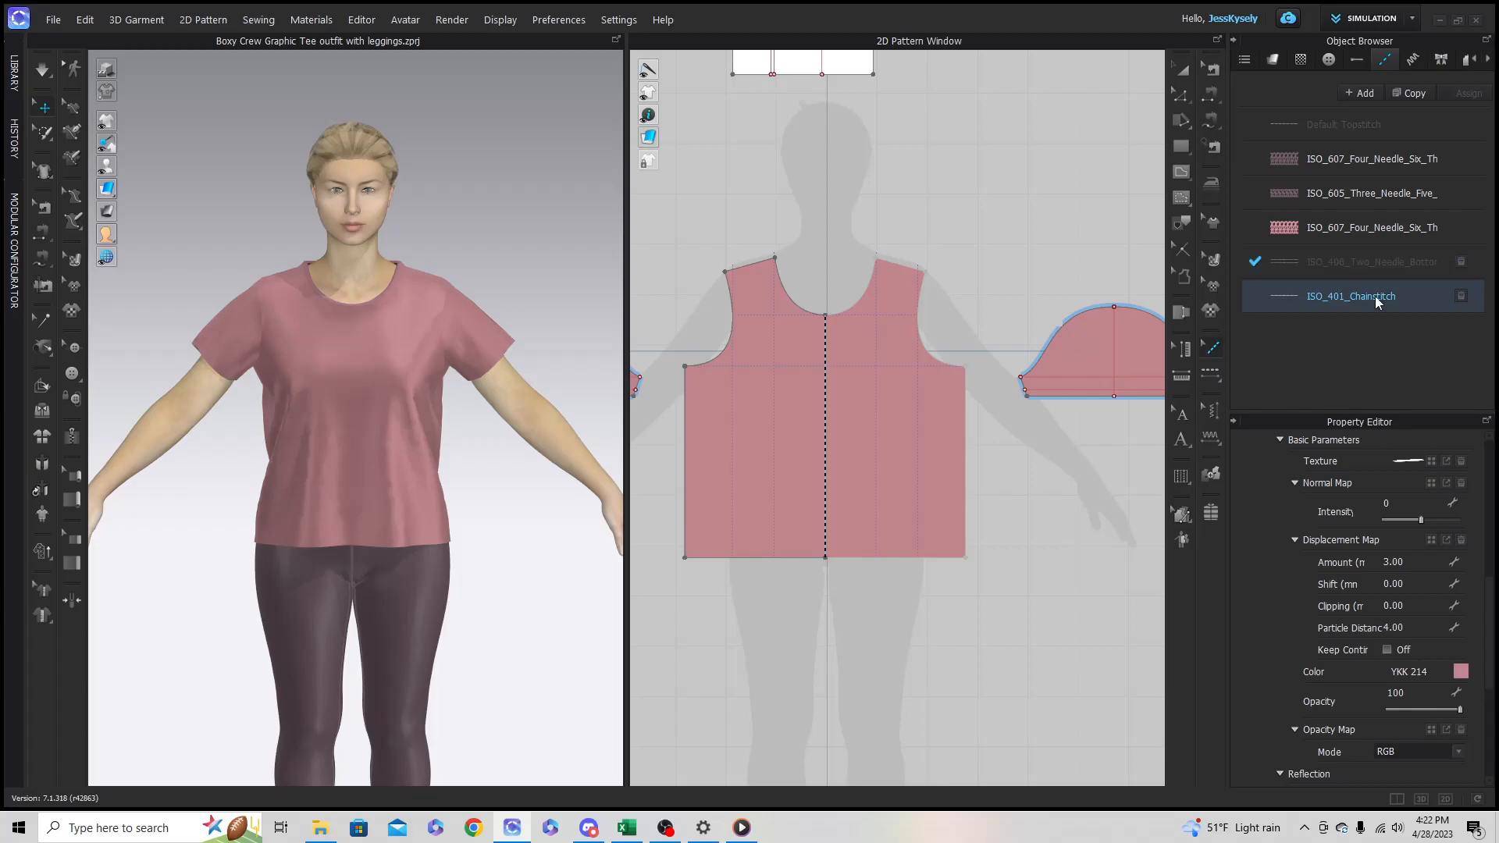
{"action": "left_click", "coordinate": [1460, 672]}
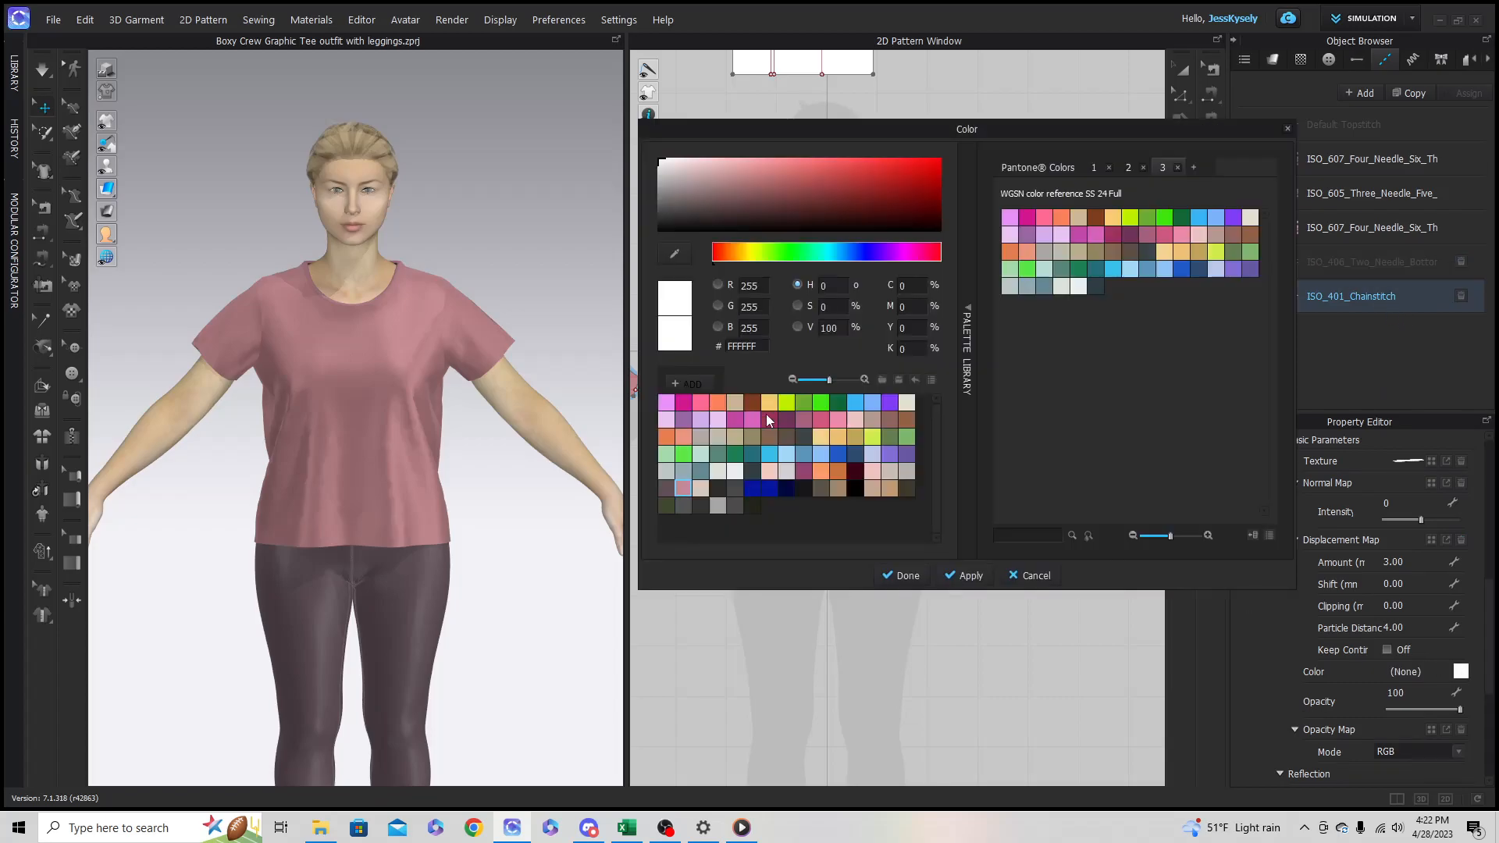
{"action": "left_click", "coordinate": [683, 488]}
{"action": "left_click", "coordinate": [968, 576]}
{"action": "left_click", "coordinate": [902, 576]}
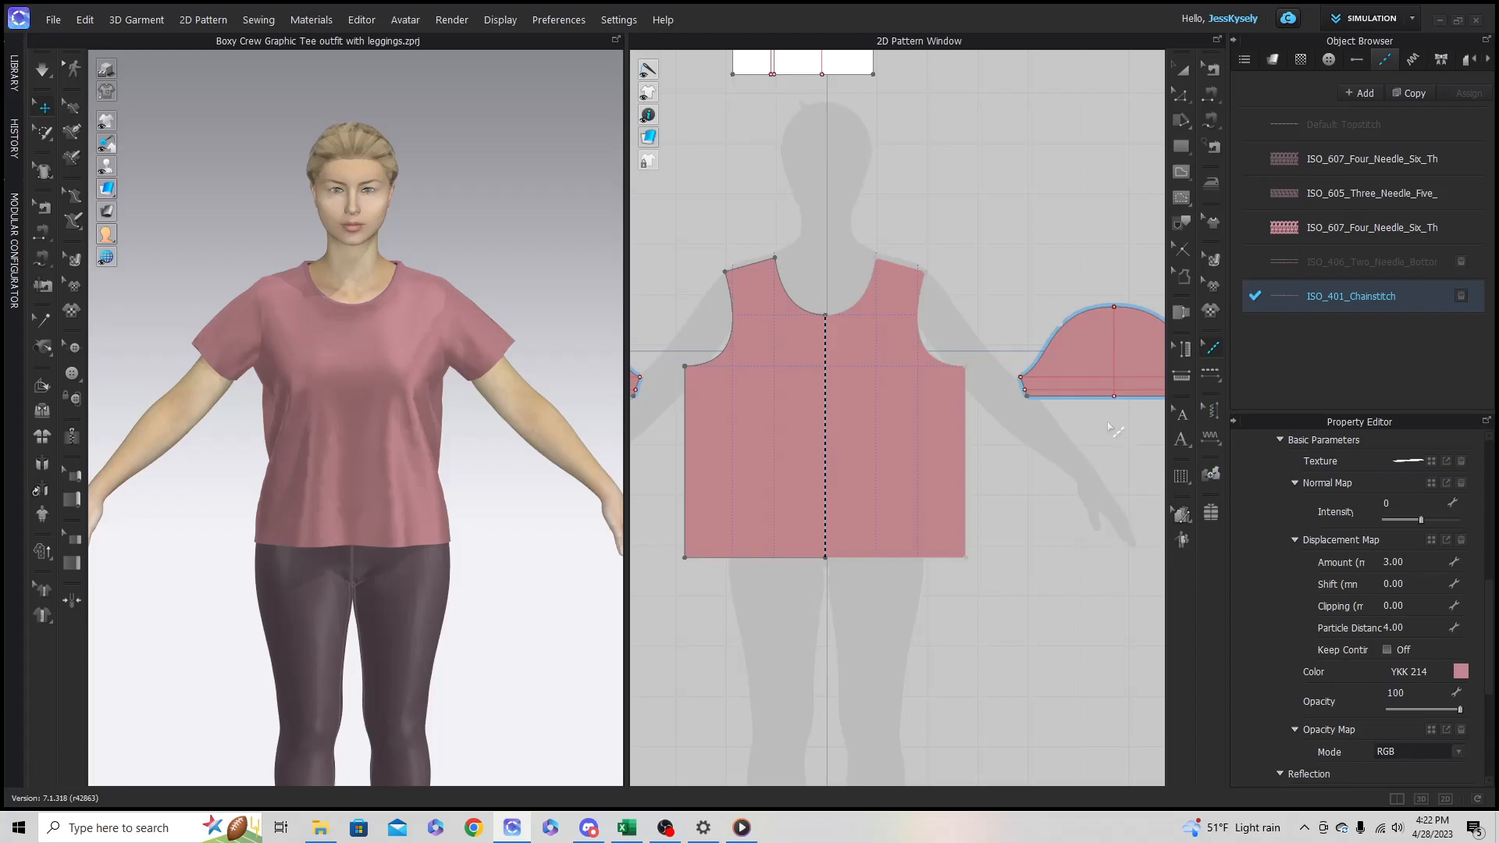
Step: Display the 2D patterns as plain white surfaces instead of with the front fabric texture
{"action": "scroll", "coordinate": [1022, 449], "scroll_direction": "up", "scroll_amount": 2}
{"action": "mouse_move", "coordinate": [650, 138]}
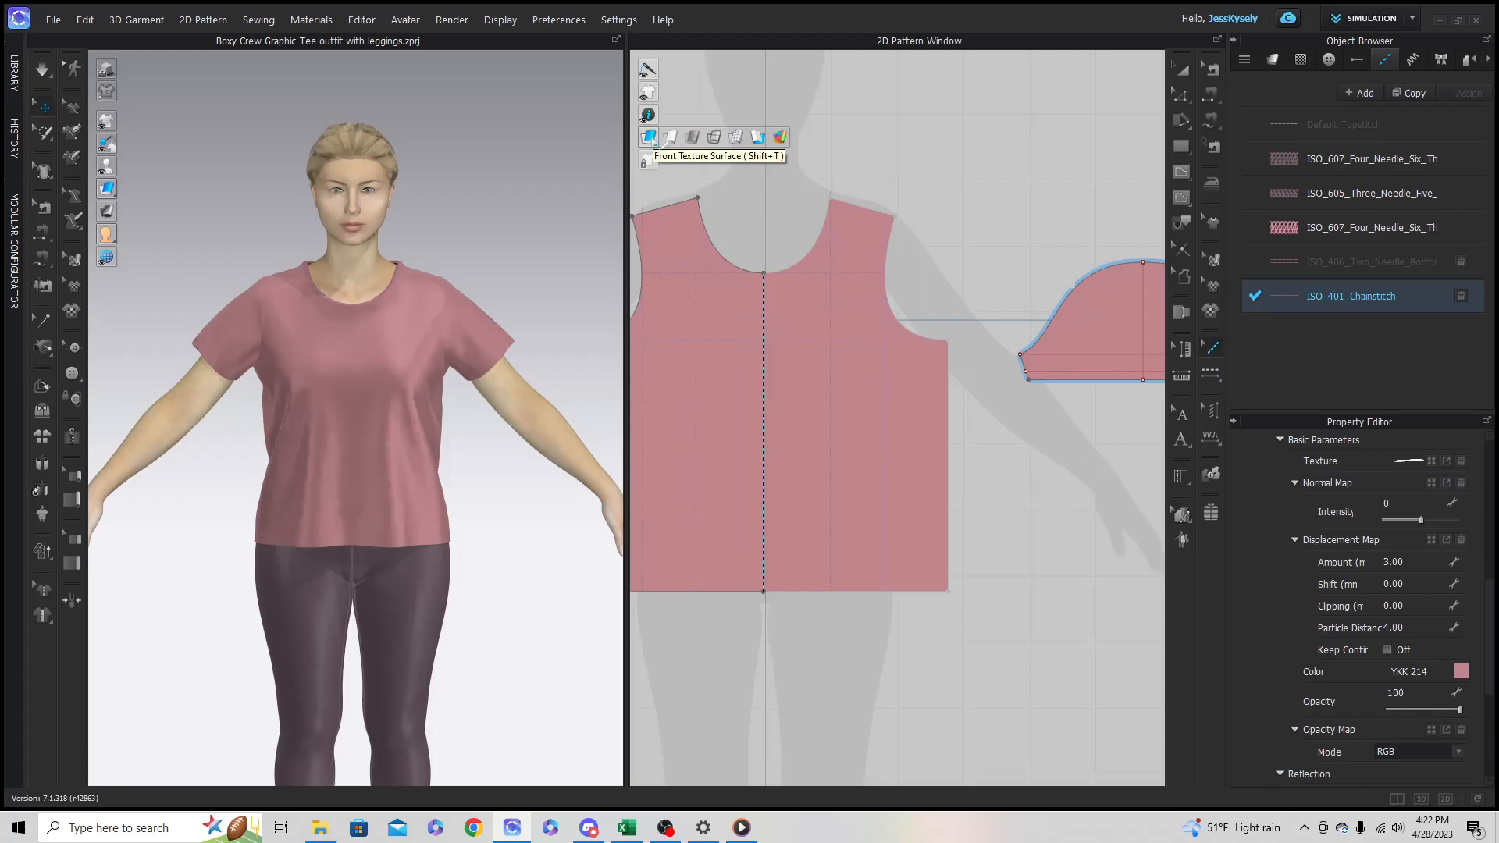
{"action": "left_click", "coordinate": [669, 138]}
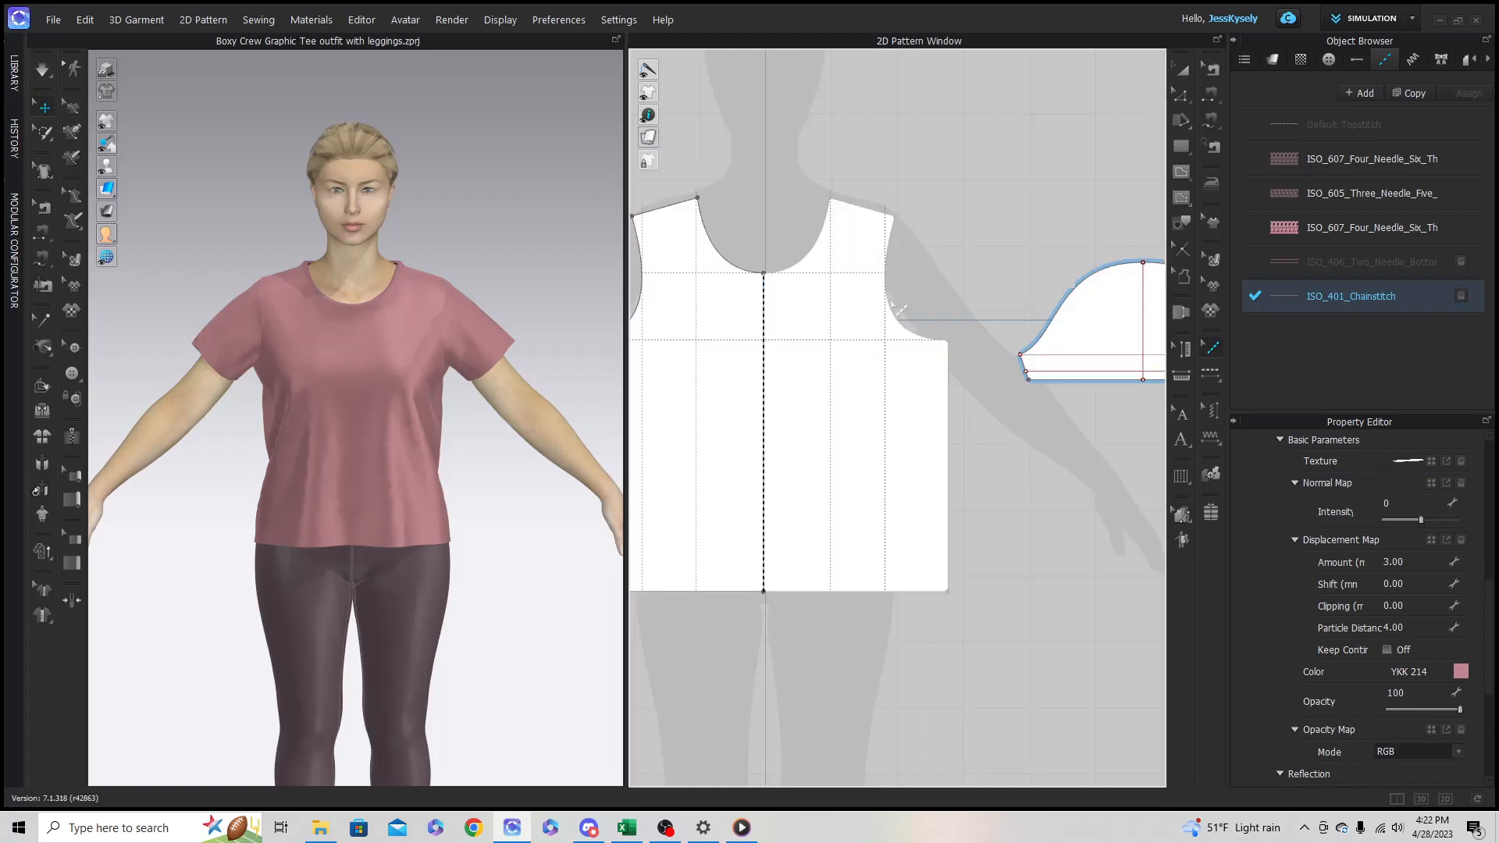
{"action": "right_click_drag", "start_coordinate": [863, 355], "coordinate": [950, 387]}
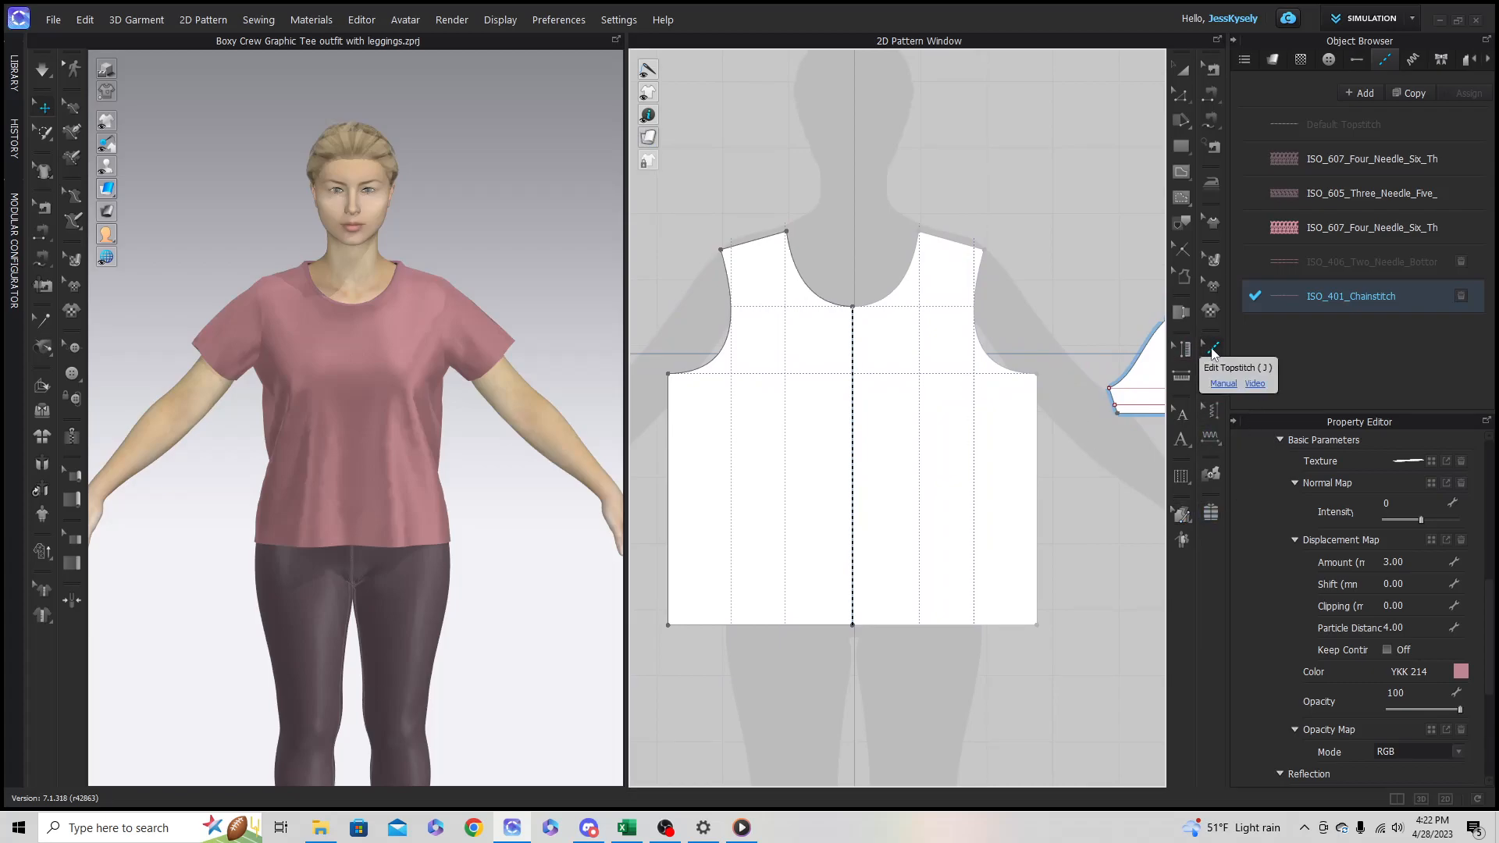
Step: Add an ISO_401_Chainstitch free topstitch along the front neckline, from the shoulder point to the center front
{"action": "left_click", "coordinate": [1211, 377]}
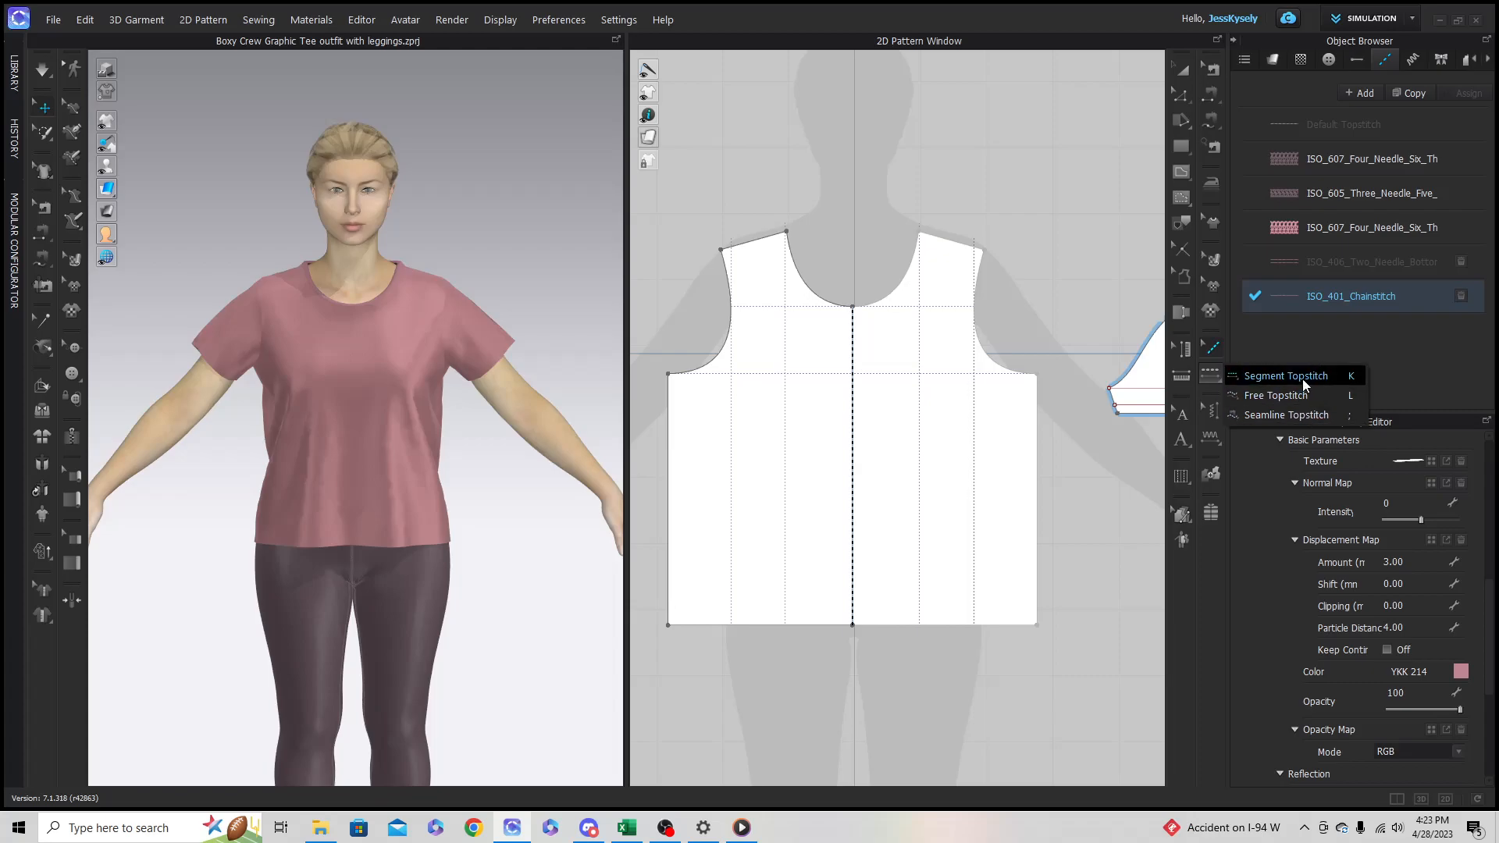
{"action": "left_click", "coordinate": [1313, 400]}
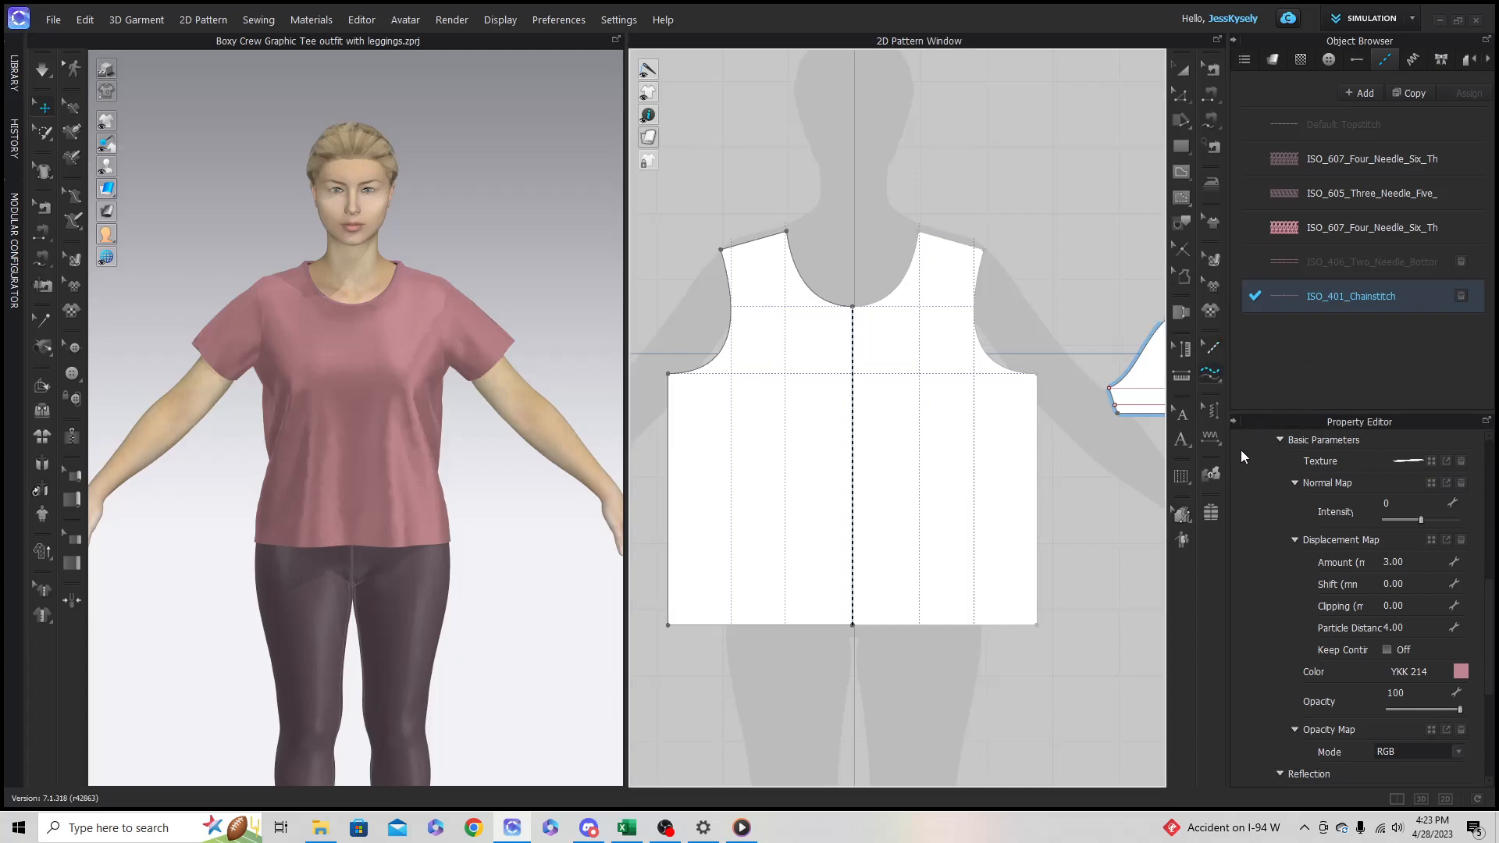
{"action": "scroll", "coordinate": [1240, 450], "scroll_direction": "down", "scroll_amount": 2}
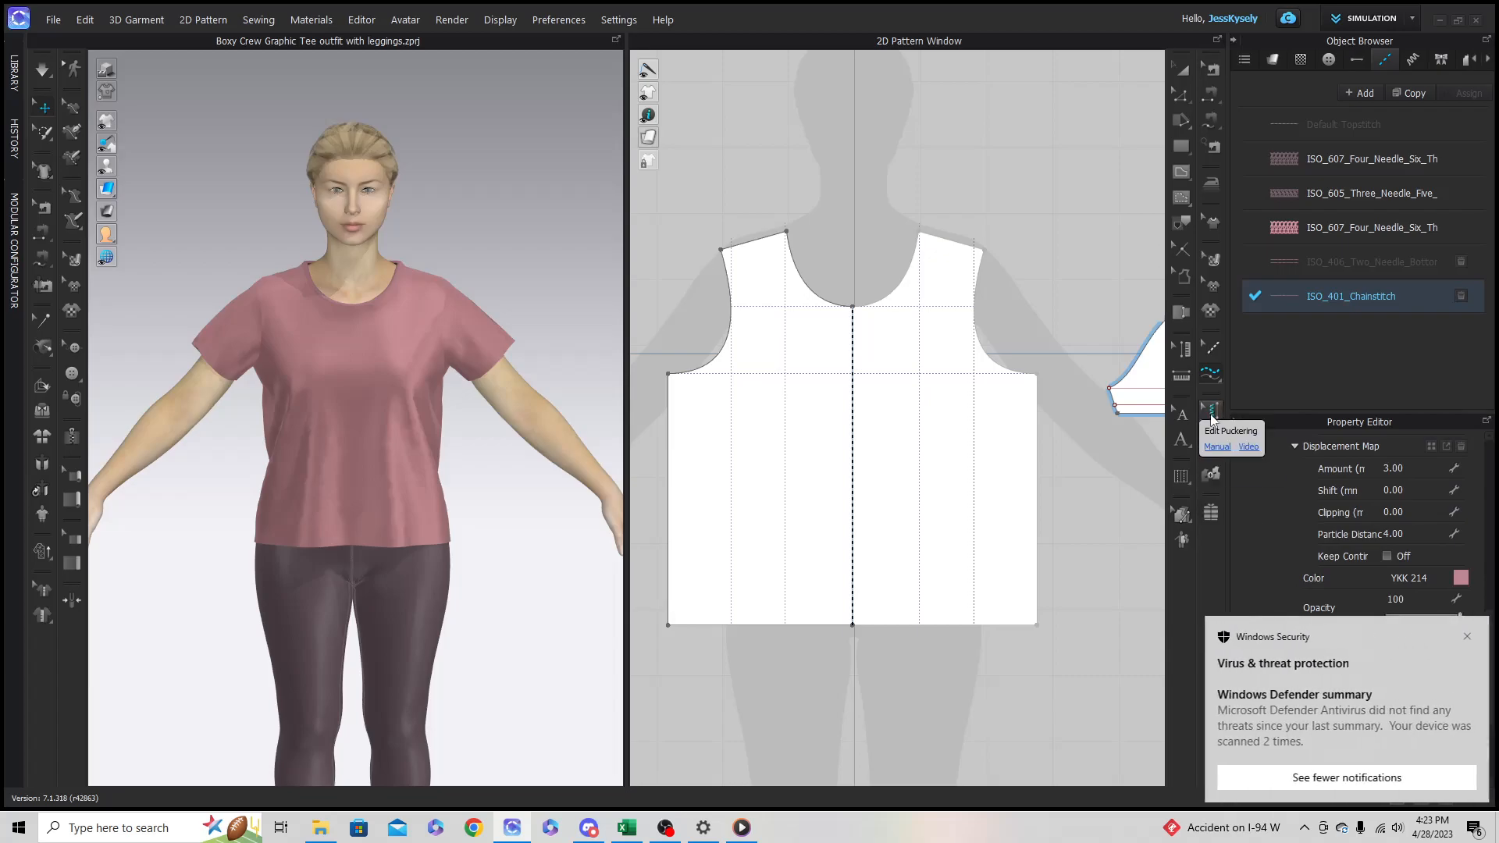
{"action": "left_click", "coordinate": [1464, 636]}
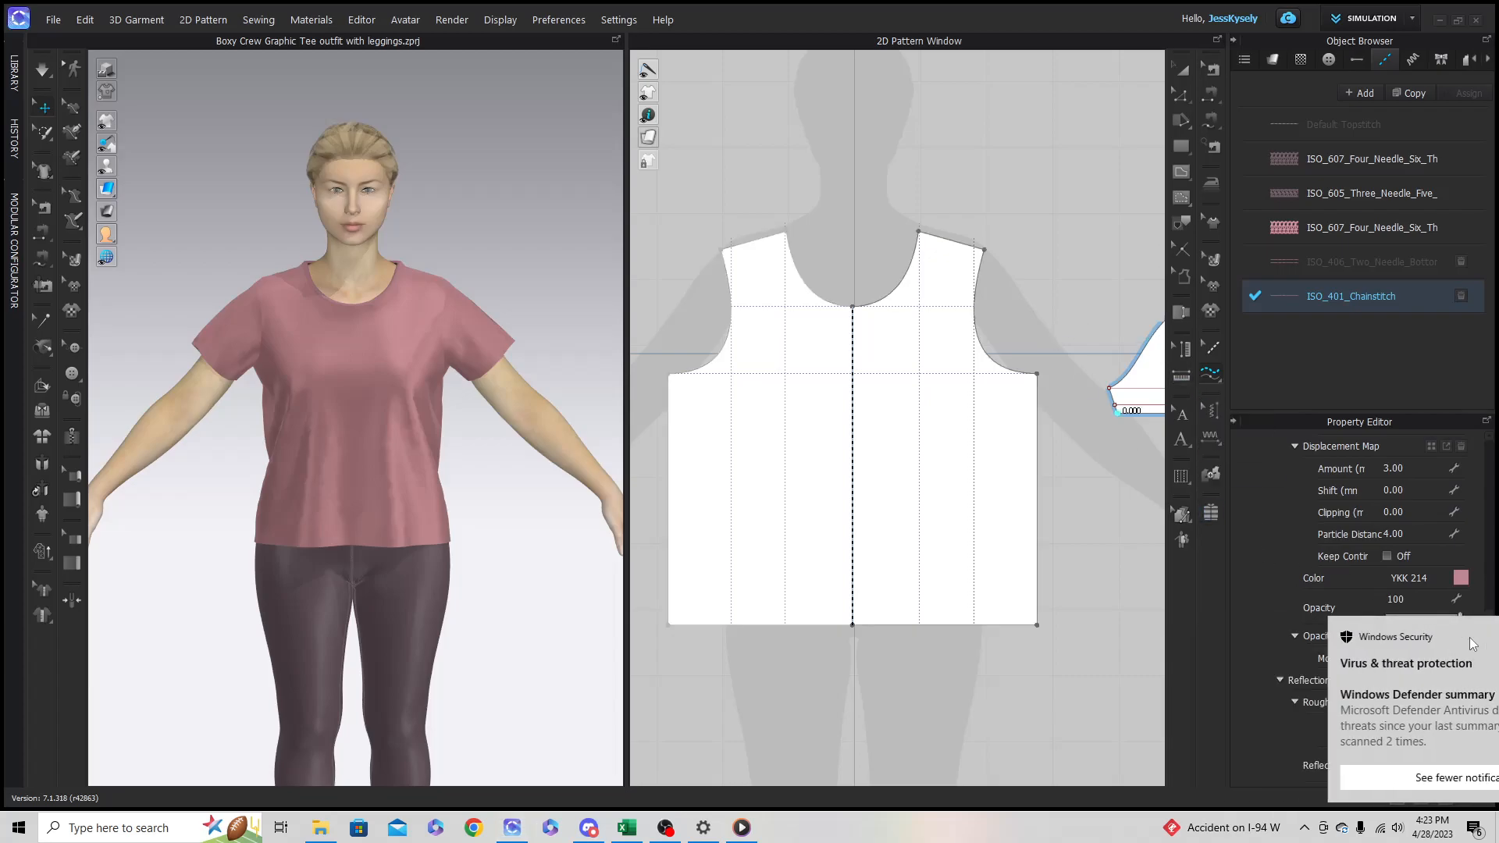
{"action": "scroll", "coordinate": [1038, 451], "scroll_direction": "up", "scroll_amount": 2}
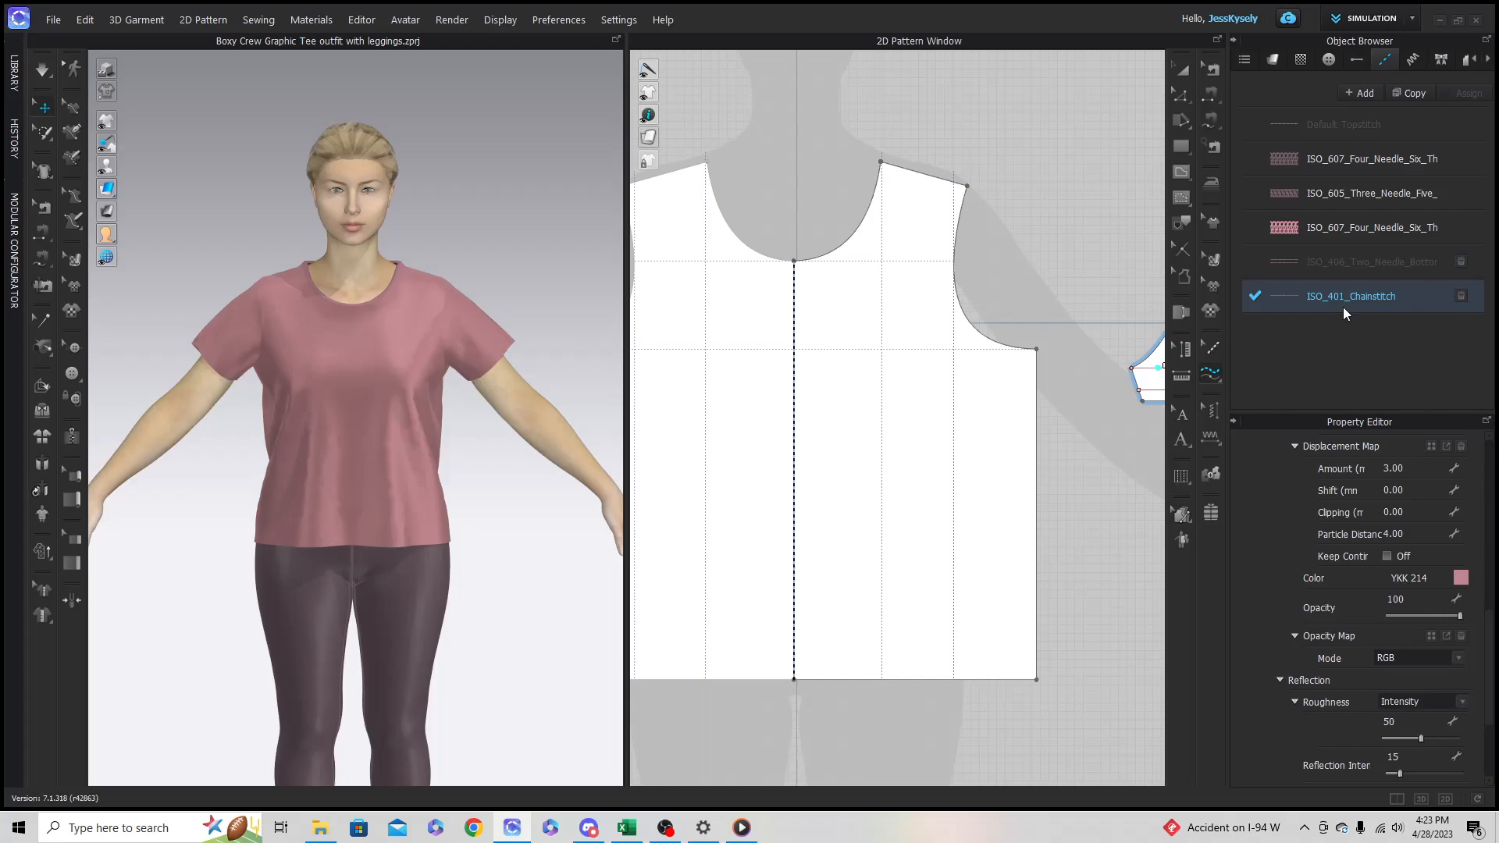
{"action": "scroll", "coordinate": [785, 219], "scroll_direction": "up", "scroll_amount": 2}
{"action": "middle_click_drag", "start_coordinate": [788, 215], "coordinate": [817, 373]}
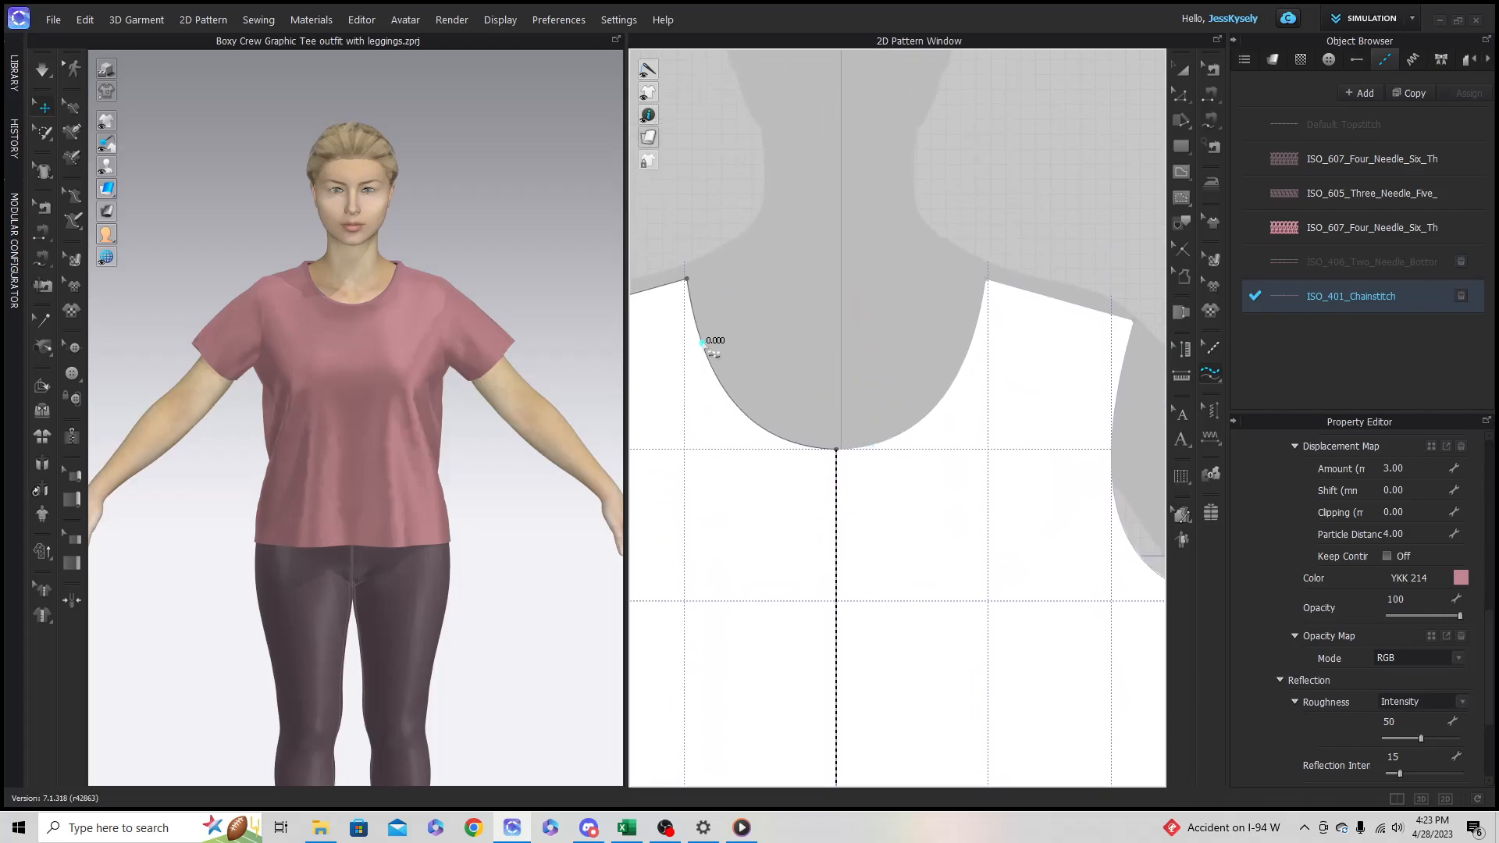
{"action": "left_click", "coordinate": [688, 280]}
{"action": "left_click", "coordinate": [836, 450]}
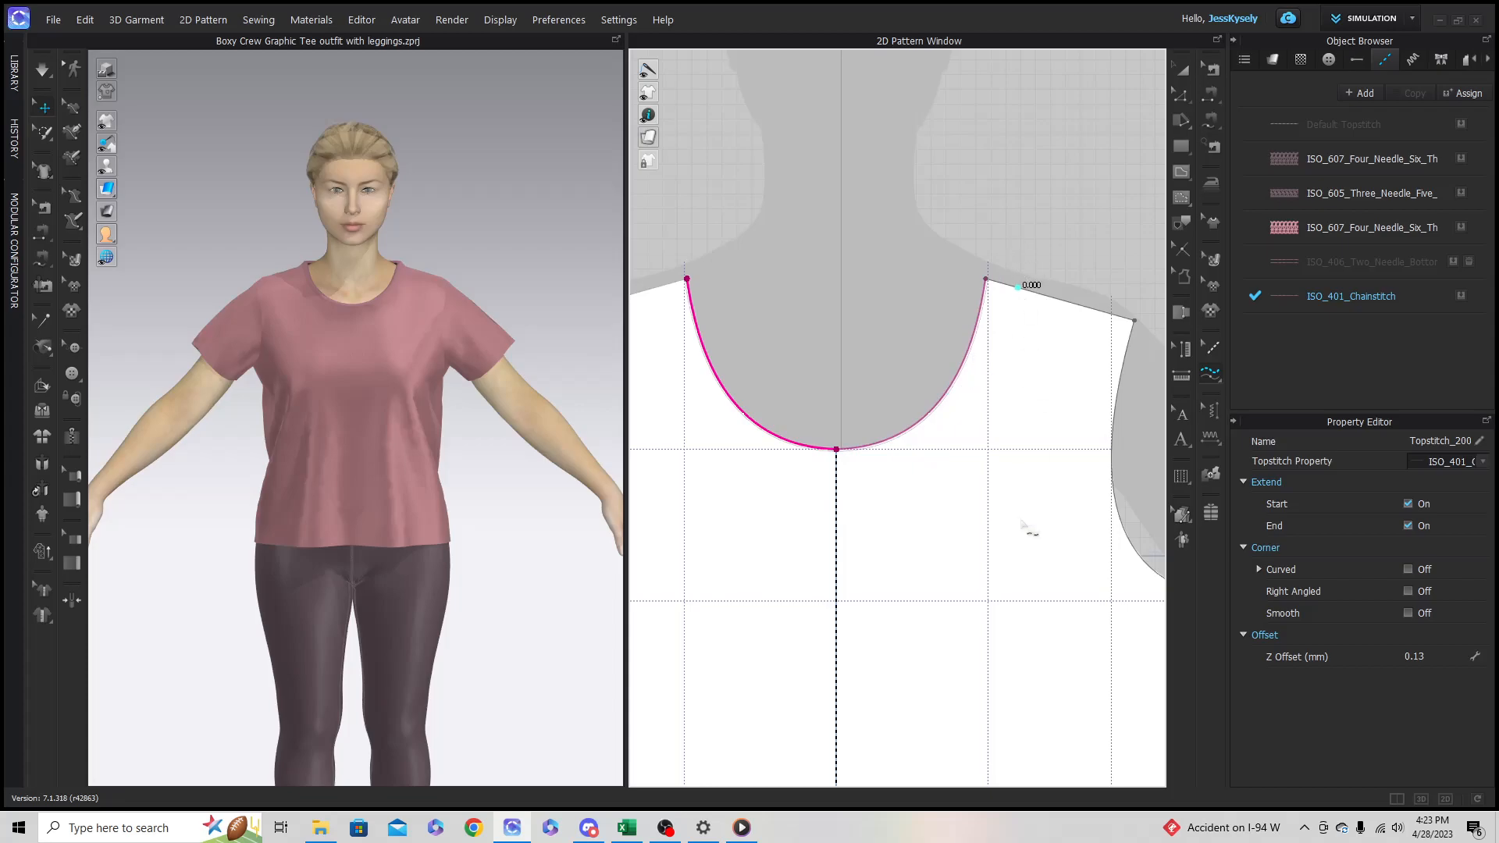
Step: Add the same chainstitch free topstitch along the back neckline, from the shoulder point to the center back
{"action": "scroll", "coordinate": [1023, 509], "scroll_direction": "down", "scroll_amount": 3}
{"action": "middle_click_drag", "start_coordinate": [1050, 485], "coordinate": [614, 470]}
{"action": "middle_click_drag", "start_coordinate": [1115, 467], "coordinate": [640, 466]}
{"action": "left_click", "coordinate": [786, 355]}
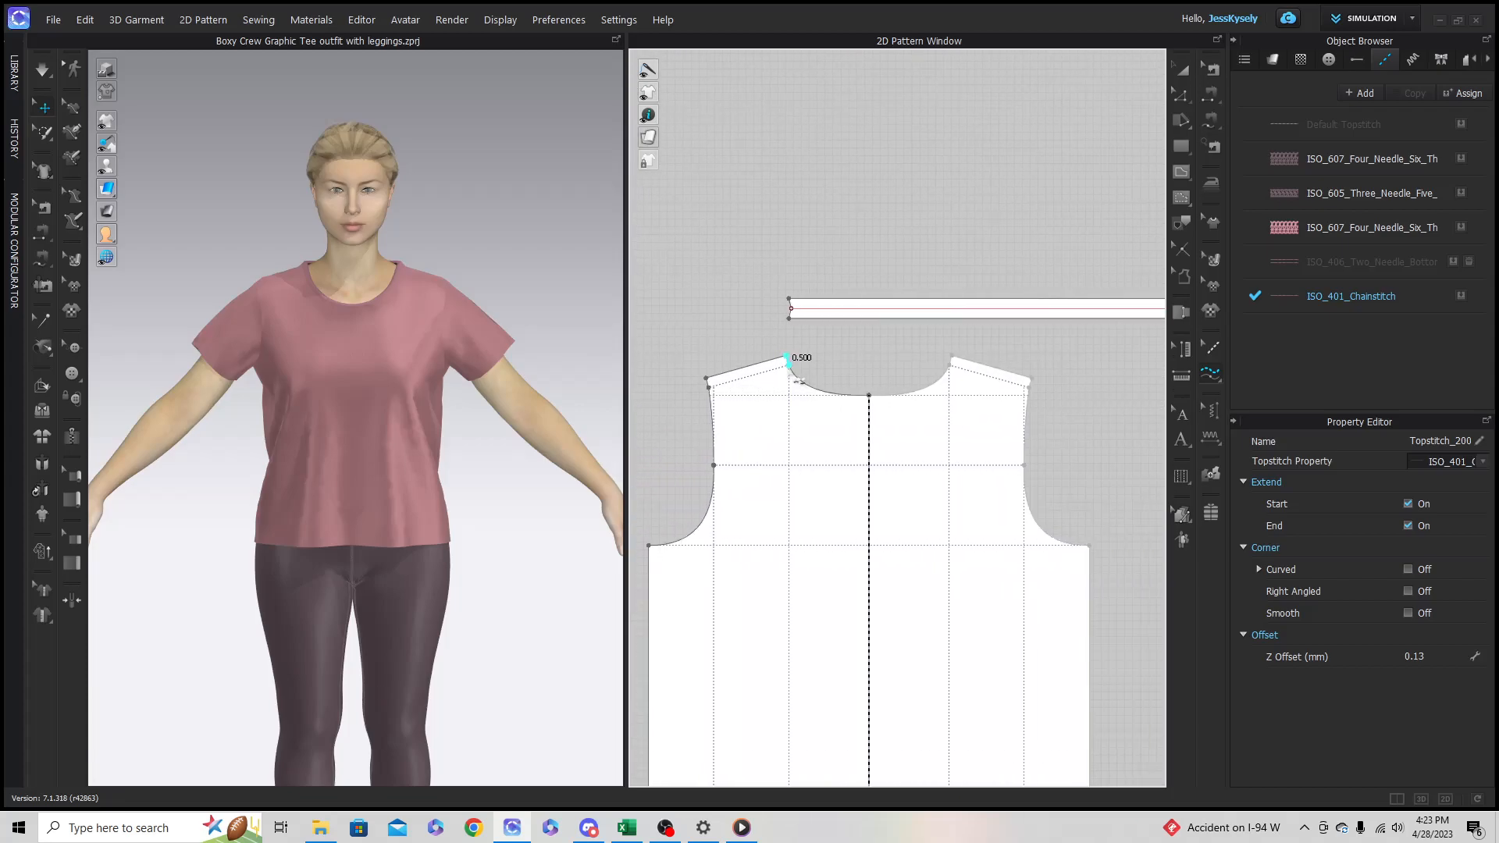
{"action": "left_click", "coordinate": [870, 396]}
{"action": "scroll", "coordinate": [776, 508], "scroll_direction": "down", "scroll_amount": 2}
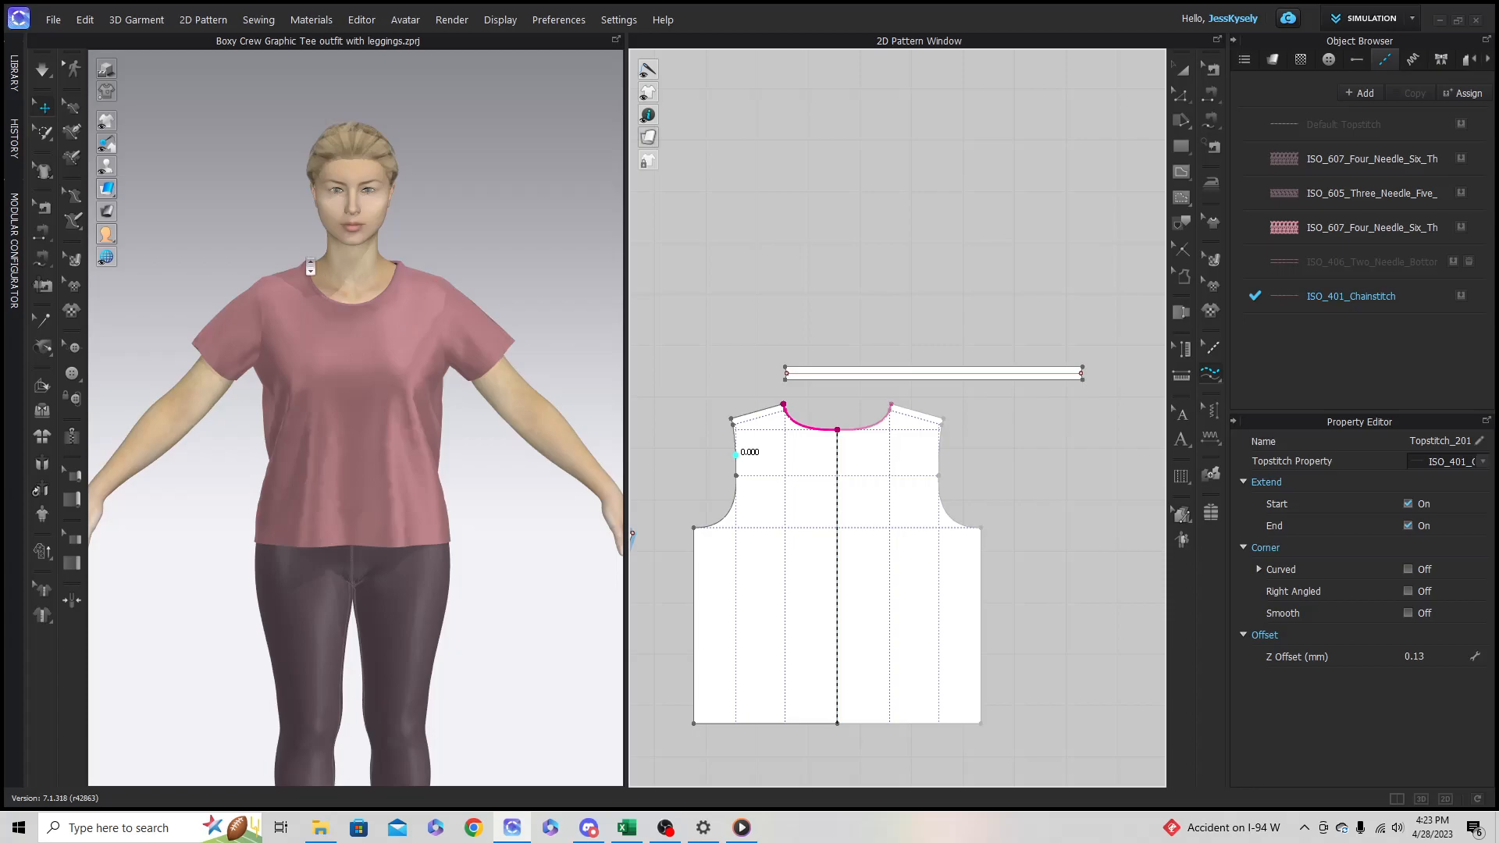
Step: Set the ISO_401_Chainstitch thread thickness unit to Millimeters and the thickness to 0.50
{"action": "scroll", "coordinate": [317, 255], "scroll_direction": "up", "scroll_amount": 3}
{"action": "scroll", "coordinate": [414, 351], "scroll_direction": "up", "scroll_amount": 5}
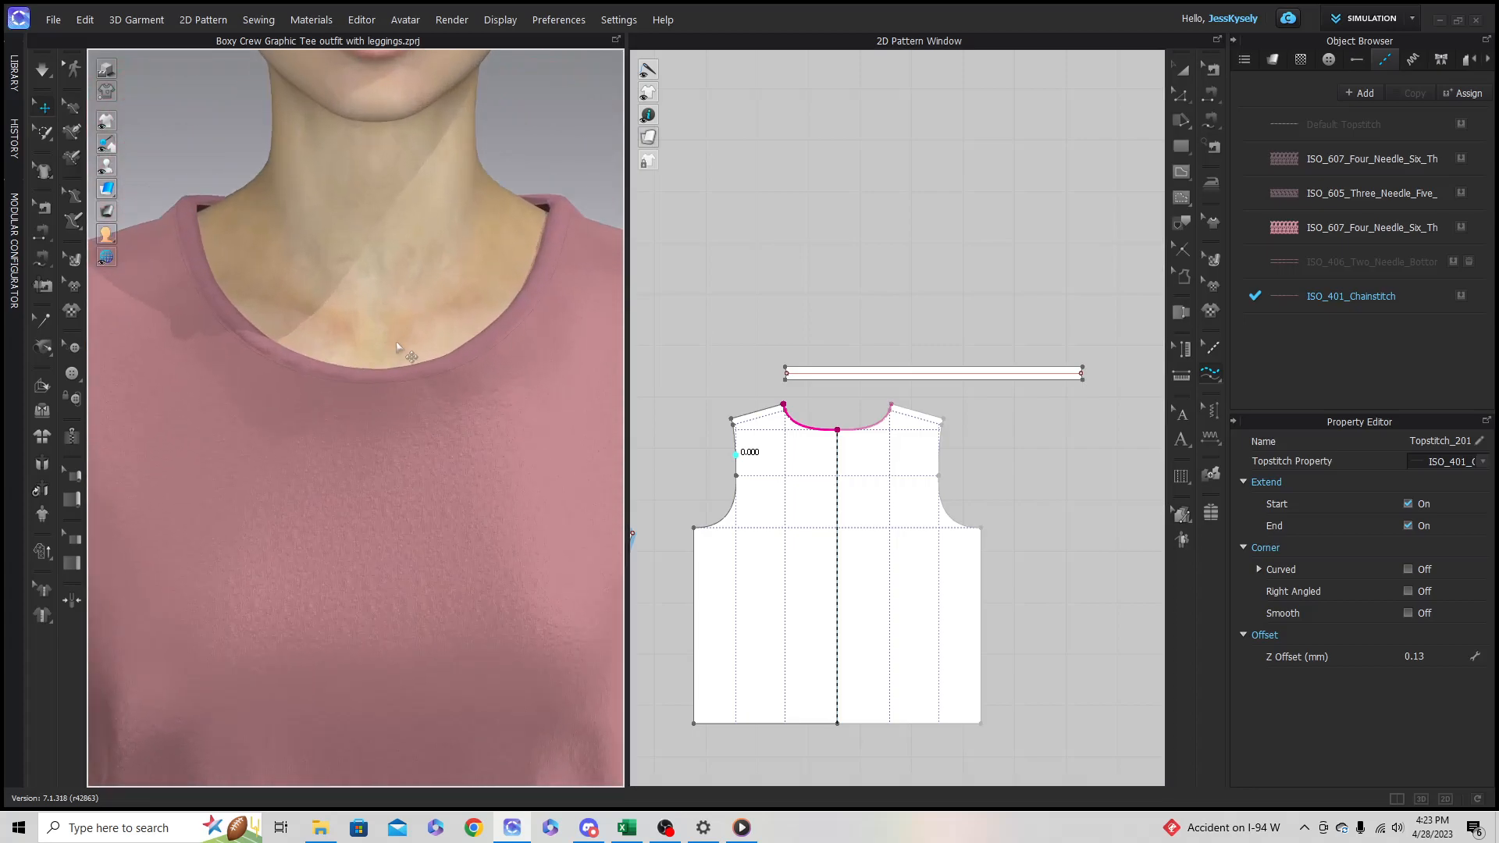
{"action": "scroll", "coordinate": [410, 354], "scroll_direction": "up", "scroll_amount": 2}
{"action": "middle_click_drag", "start_coordinate": [526, 353], "coordinate": [530, 462]}
{"action": "scroll", "coordinate": [445, 434], "scroll_direction": "up", "scroll_amount": 2}
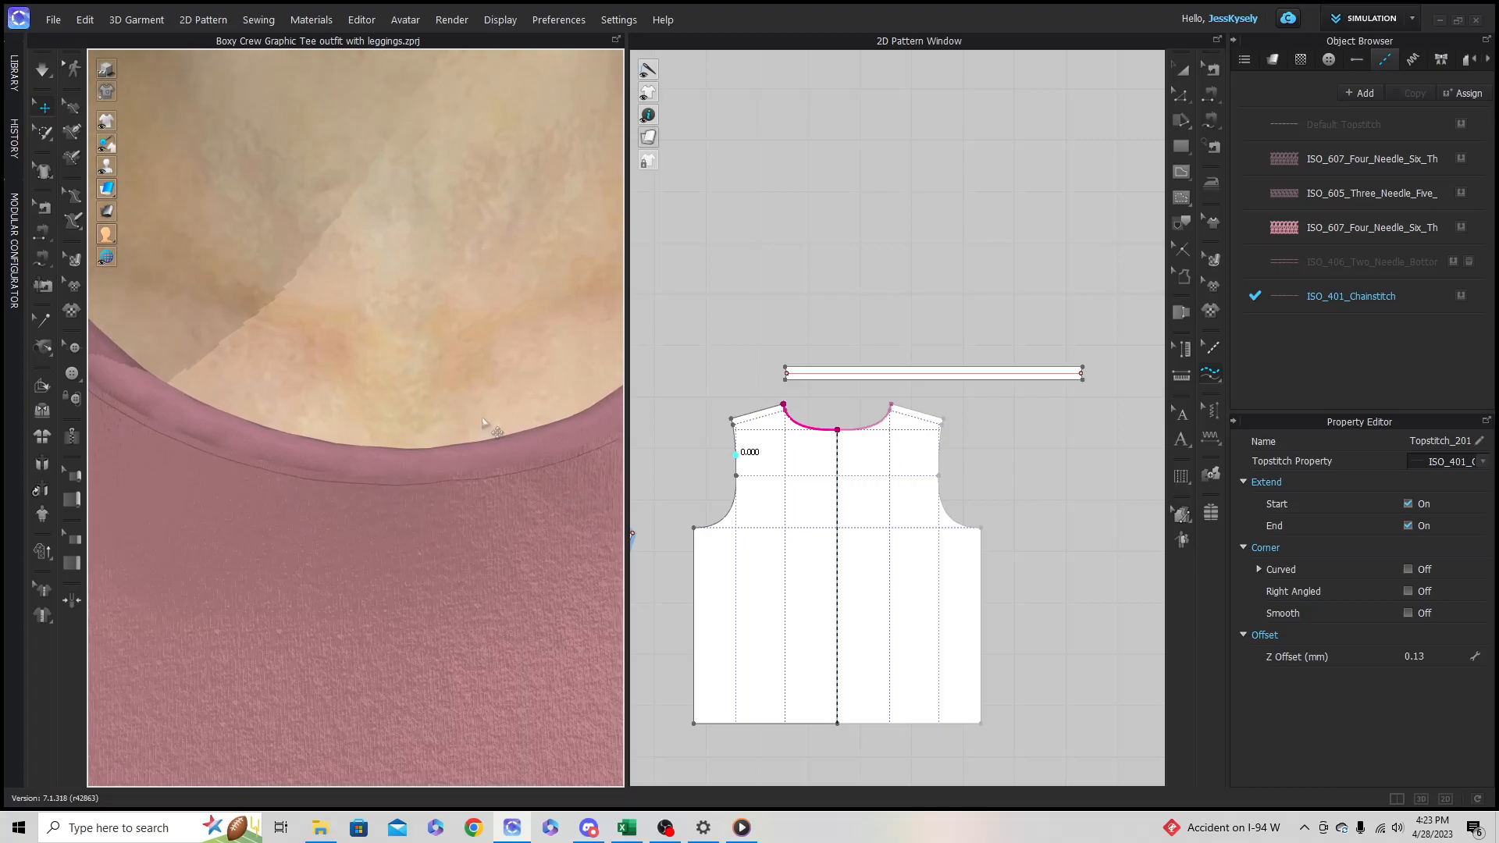
{"action": "left_click", "coordinate": [1408, 303]}
{"action": "scroll", "coordinate": [1398, 644], "scroll_direction": "up", "scroll_amount": 3}
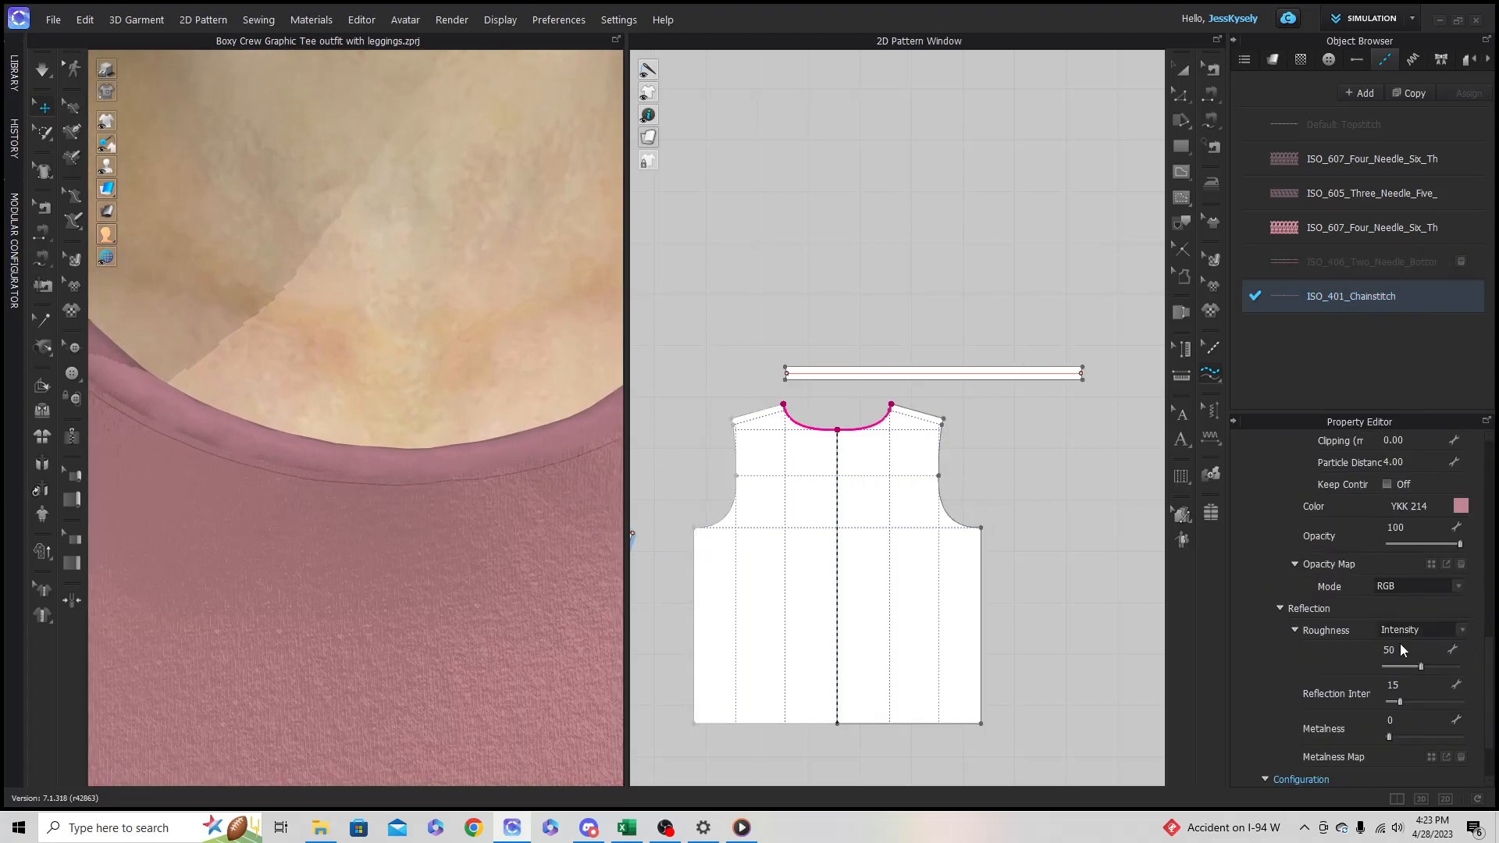
{"action": "left_click", "coordinate": [1421, 584]}
{"action": "left_click", "coordinate": [1424, 640]}
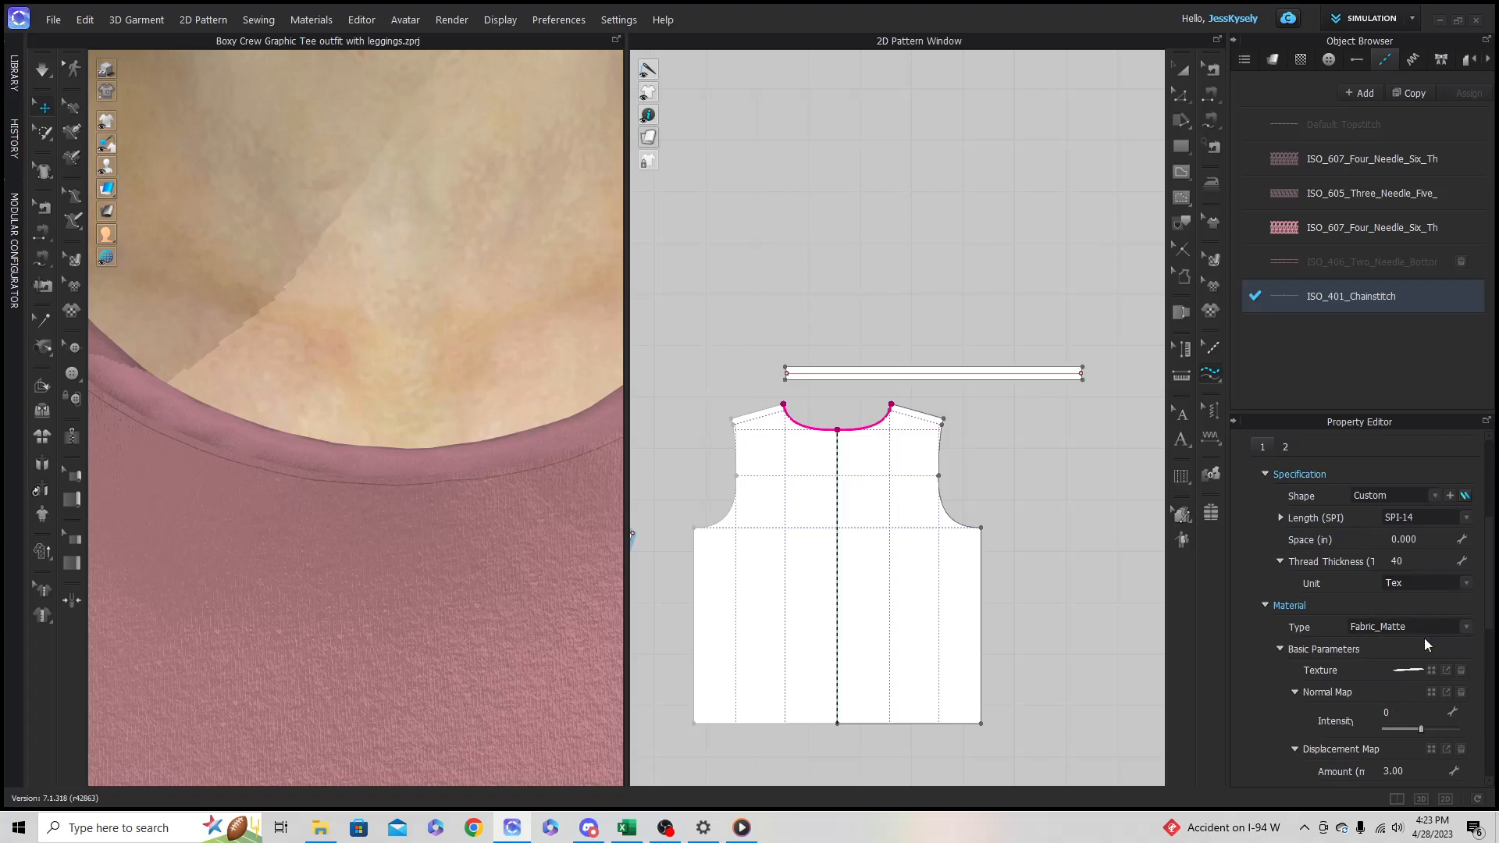
{"action": "scroll", "coordinate": [1374, 616], "scroll_direction": "down", "scroll_amount": 3}
{"action": "scroll", "coordinate": [1398, 628], "scroll_direction": "up", "scroll_amount": 3}
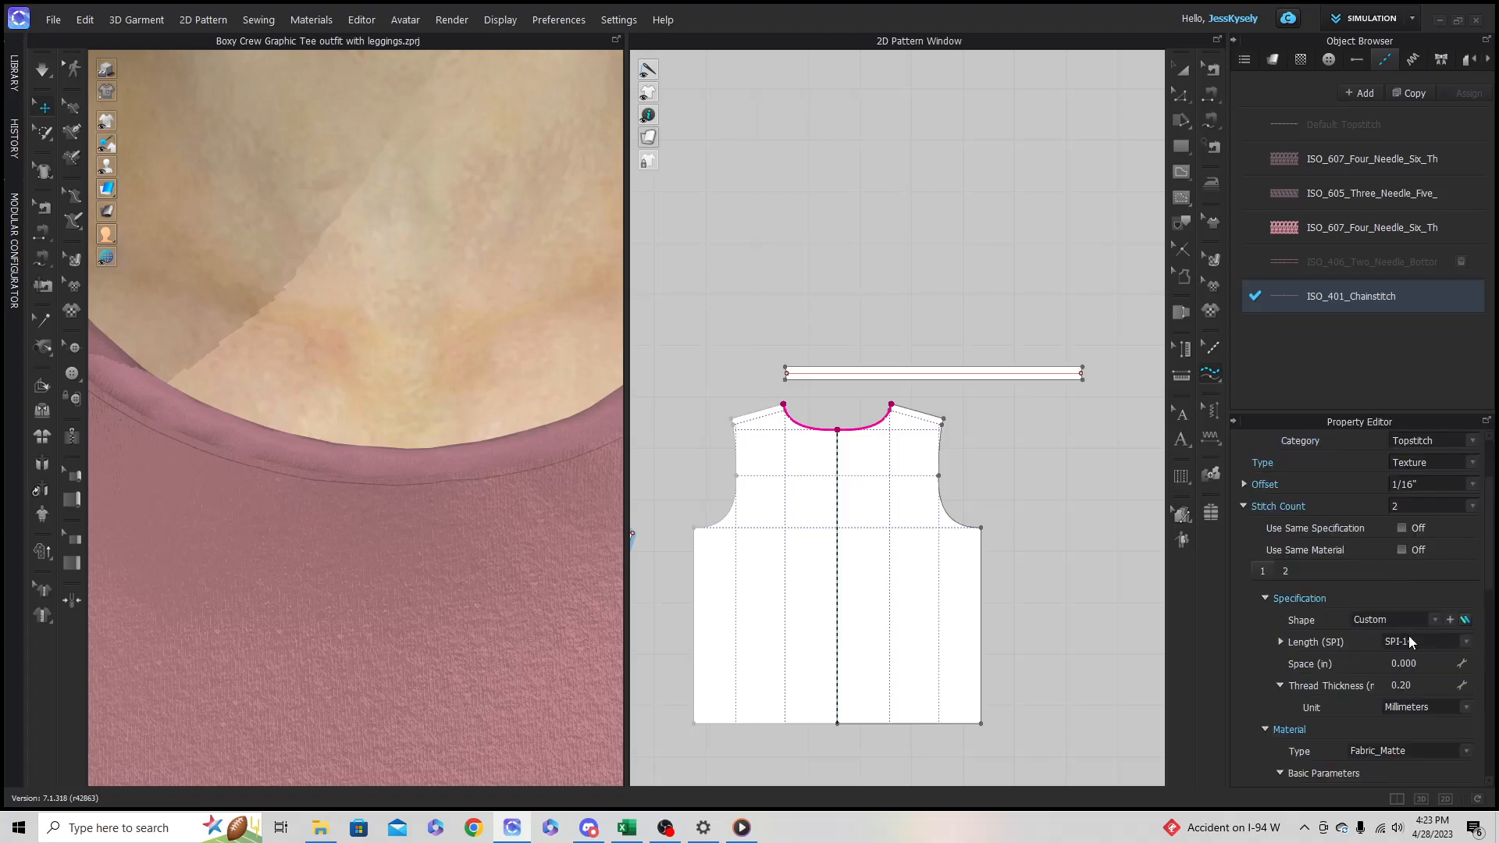
{"action": "left_click", "coordinate": [1423, 686]}
{"action": "key", "text": "Return"}
Step: Simulate the garment and check the neckline topstitch in high-quality render, then return to the normal display
{"action": "left_click", "coordinate": [44, 72]}
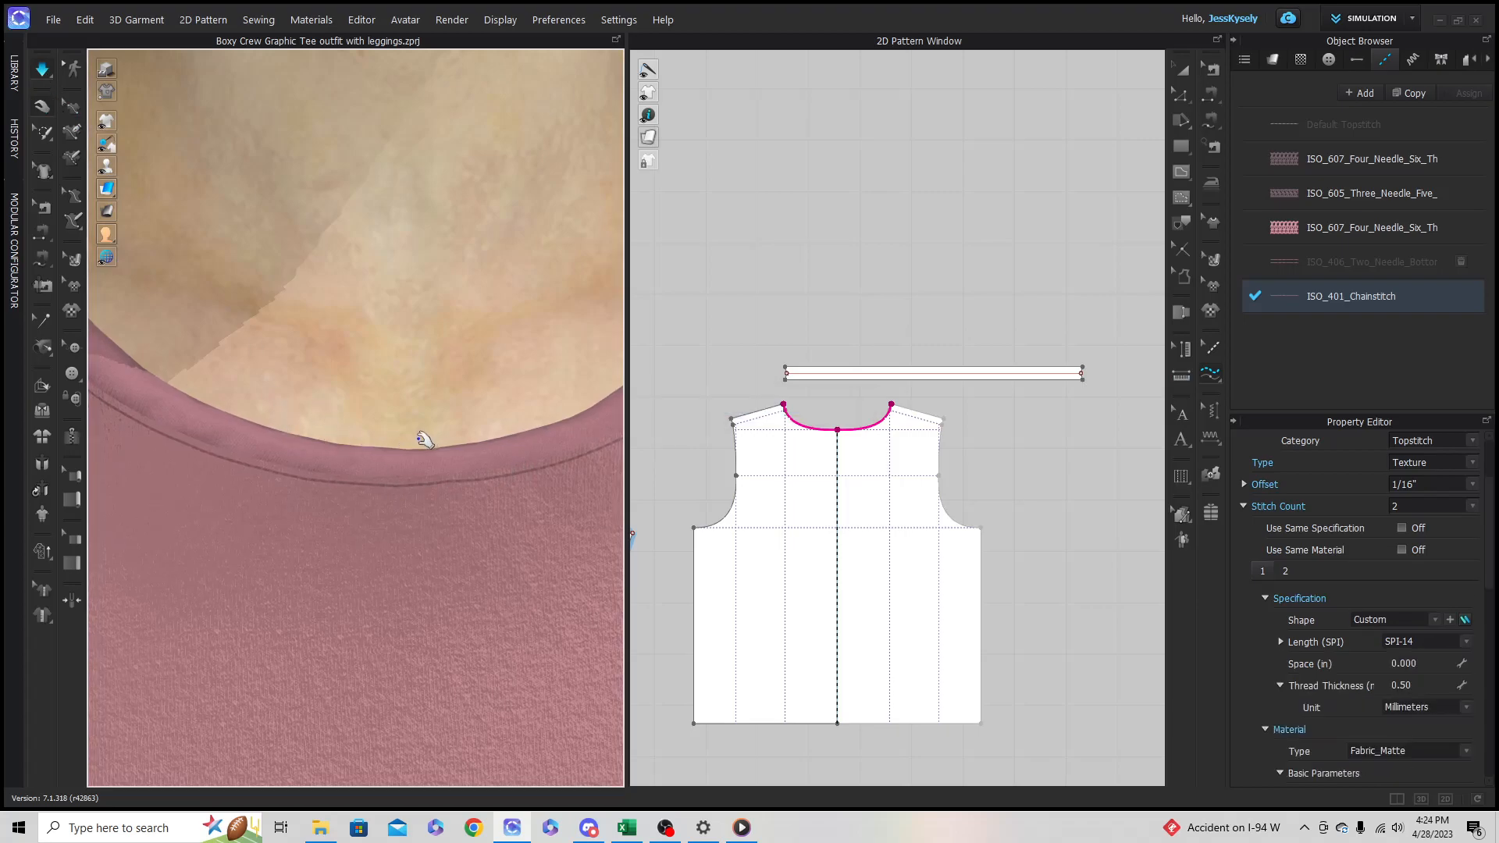
{"action": "key", "text": "space"}
{"action": "left_click", "coordinate": [108, 70]}
{"action": "left_click", "coordinate": [43, 69]}
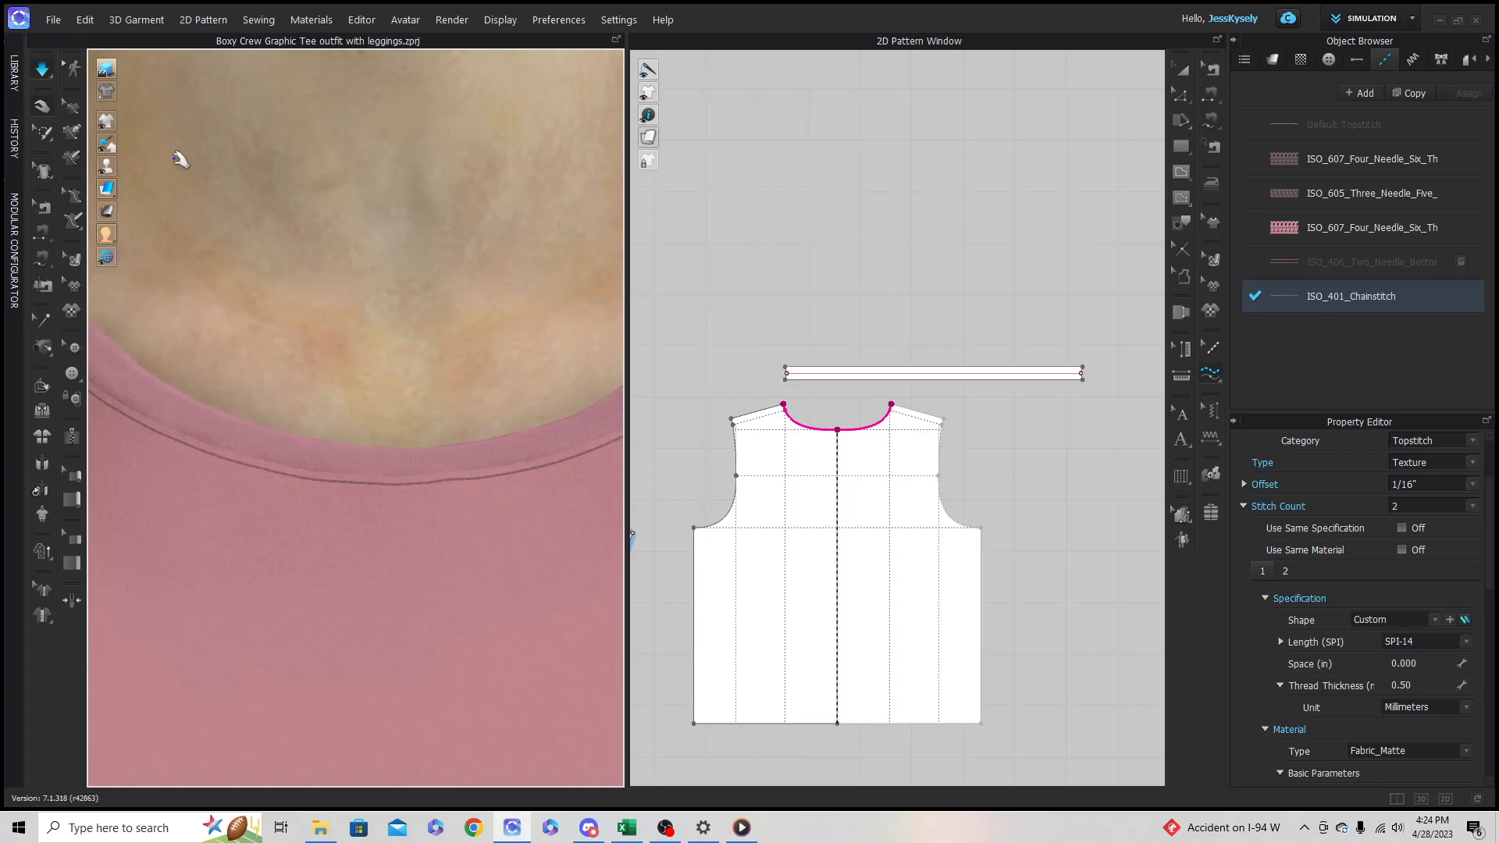
{"action": "scroll", "coordinate": [325, 228], "scroll_direction": "down", "scroll_amount": 2}
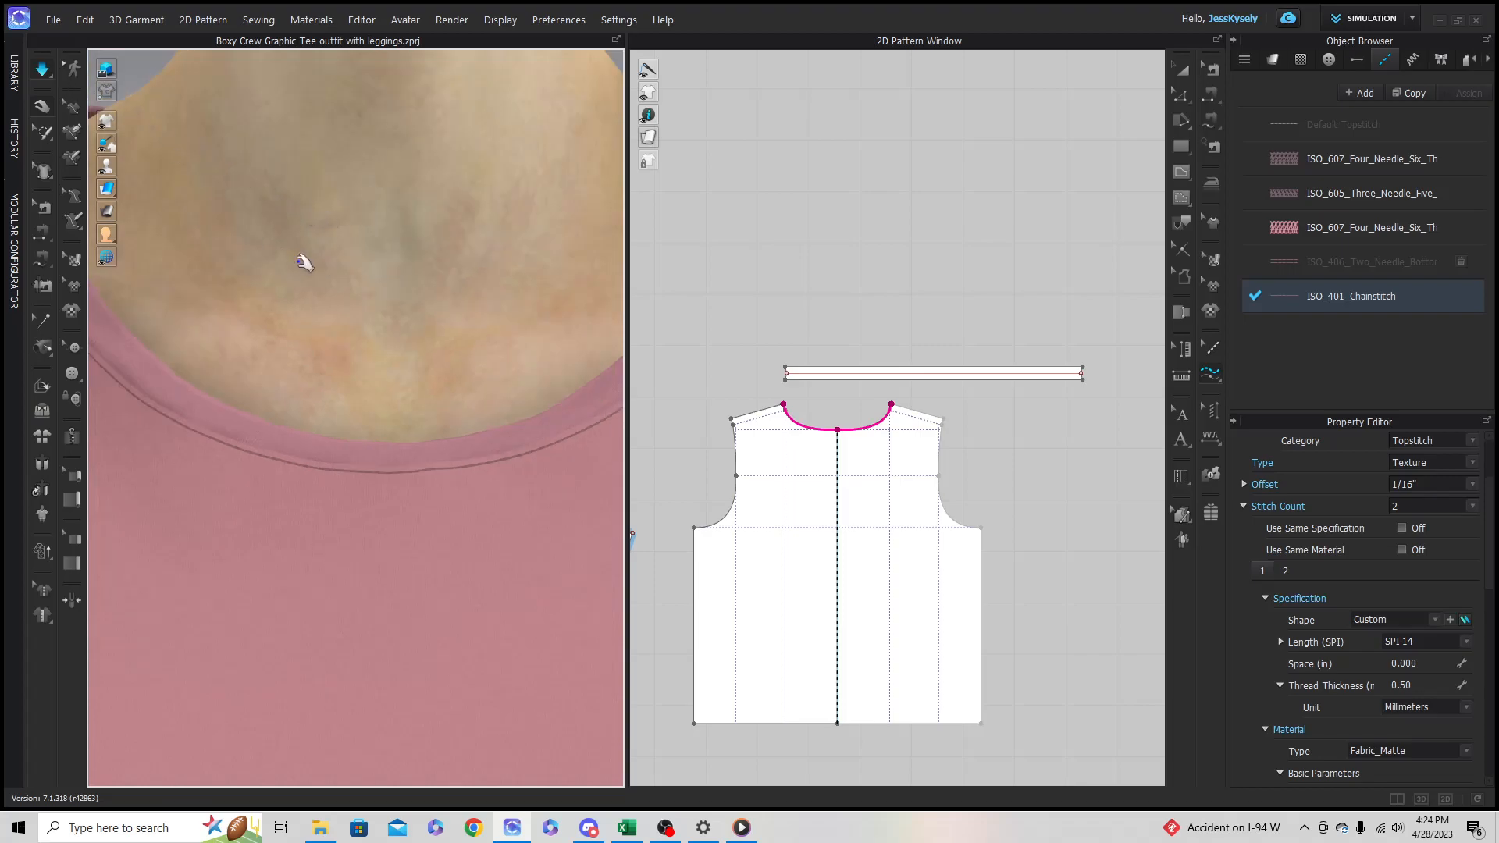
{"action": "key", "text": "space"}
{"action": "left_click", "coordinate": [106, 70]}
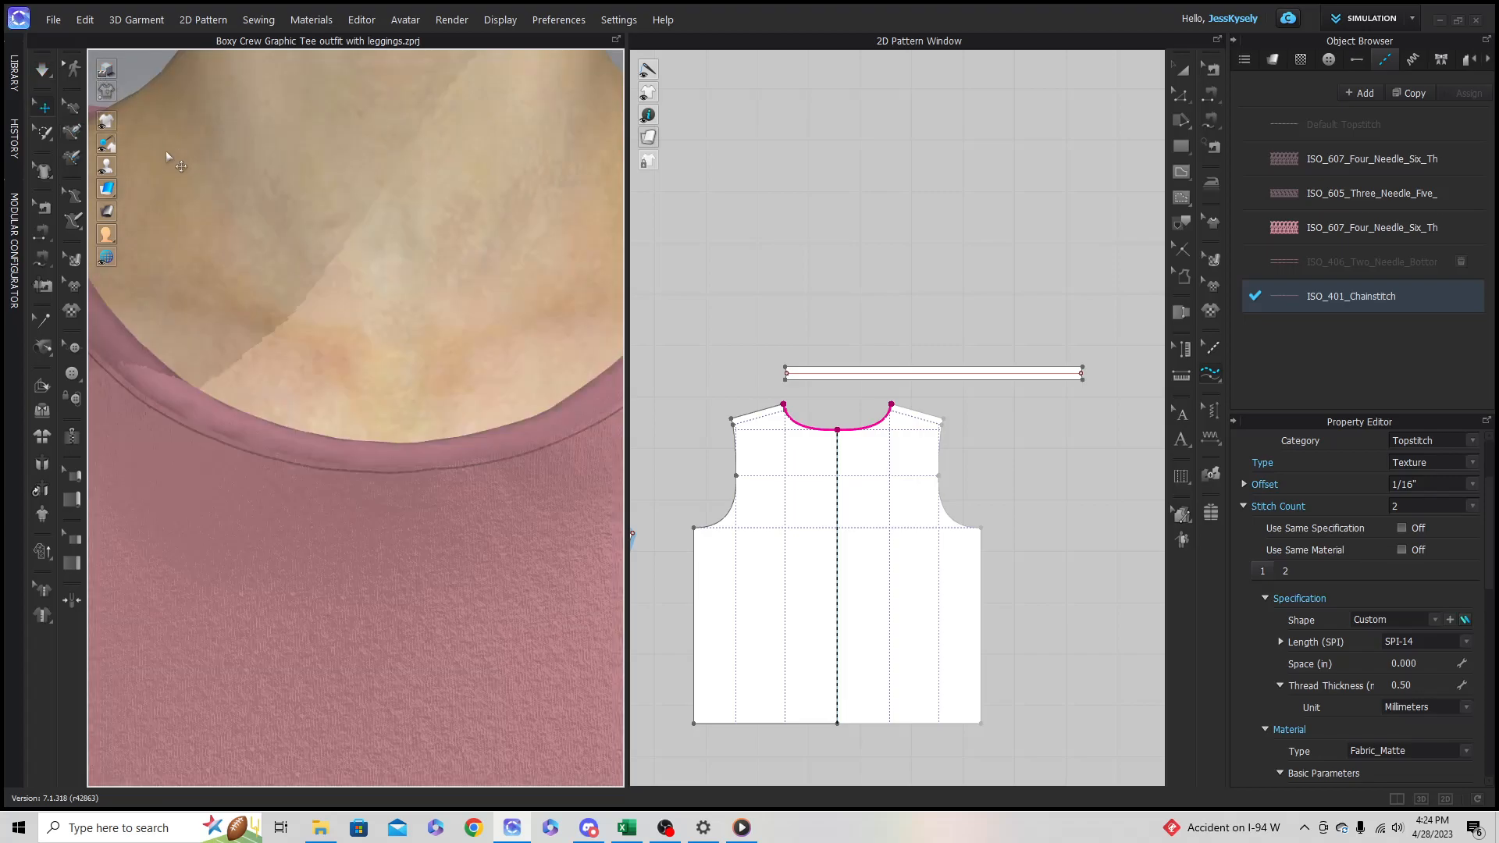
Step: Inspect the tee's neckline and bottom hem on the 3D avatar from an angle
{"action": "right_click", "coordinate": [296, 440]}
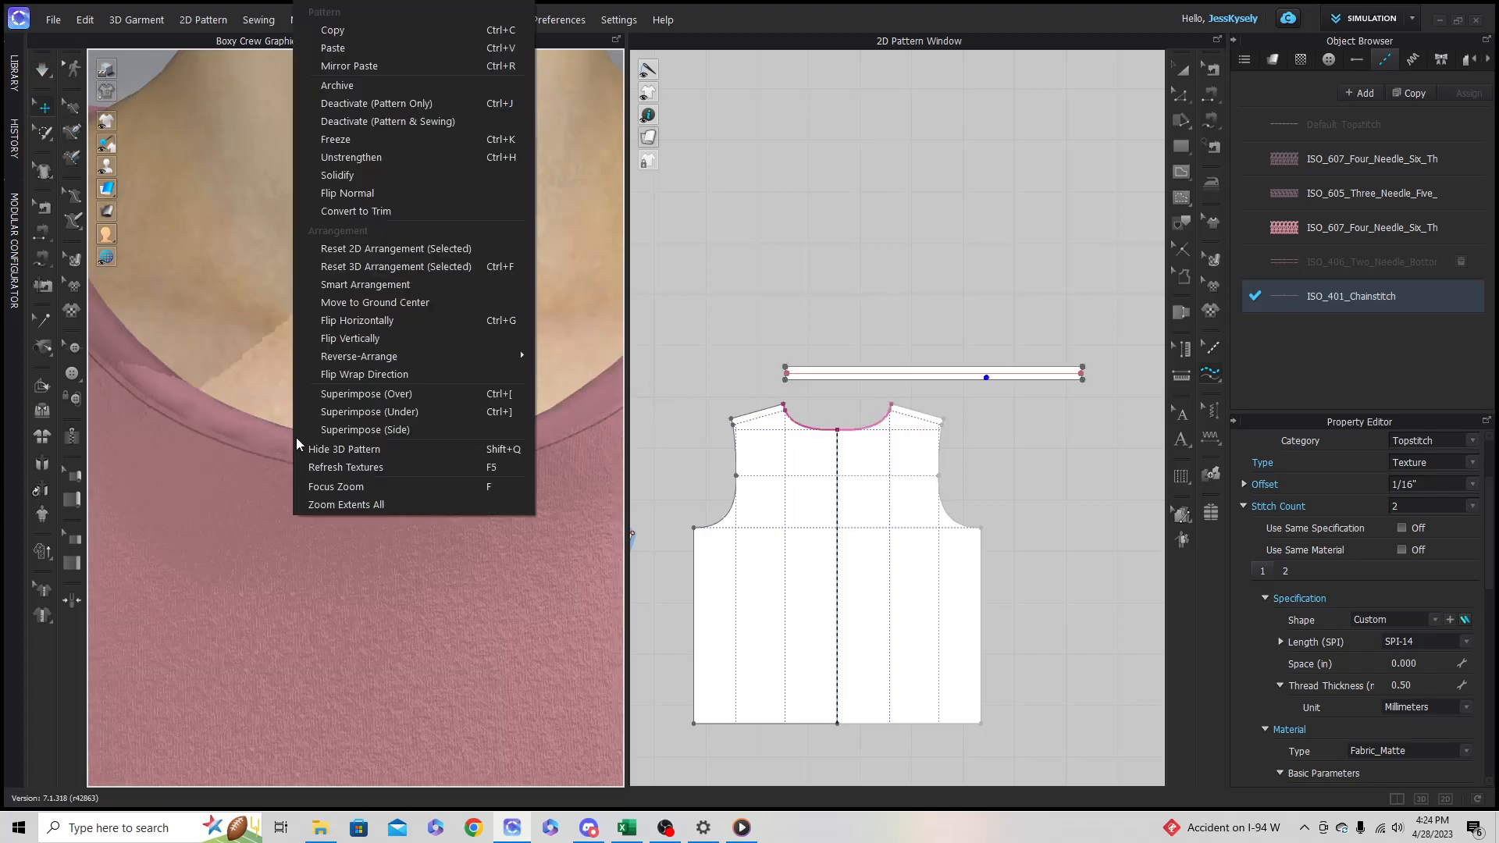
{"action": "left_click", "coordinate": [813, 321]}
{"action": "right_click_drag", "start_coordinate": [262, 405], "coordinate": [901, 326]}
{"action": "scroll", "coordinate": [258, 352], "scroll_direction": "down", "scroll_amount": 4}
{"action": "right_click_drag", "start_coordinate": [340, 521], "coordinate": [341, 449]}
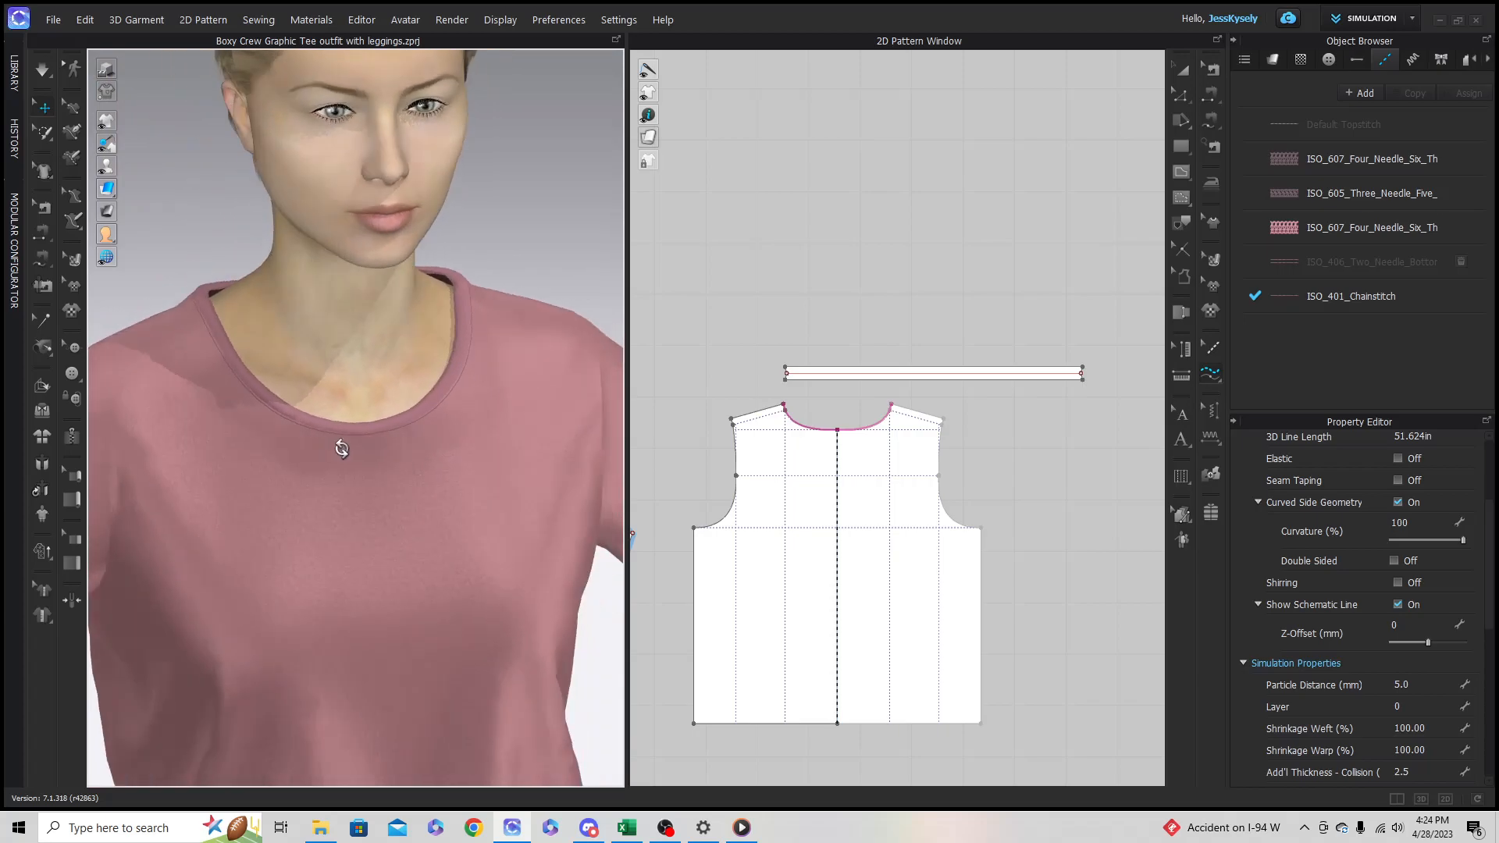
{"action": "scroll", "coordinate": [457, 513], "scroll_direction": "down", "scroll_amount": 5}
{"action": "scroll", "coordinate": [405, 615], "scroll_direction": "up", "scroll_amount": 5}
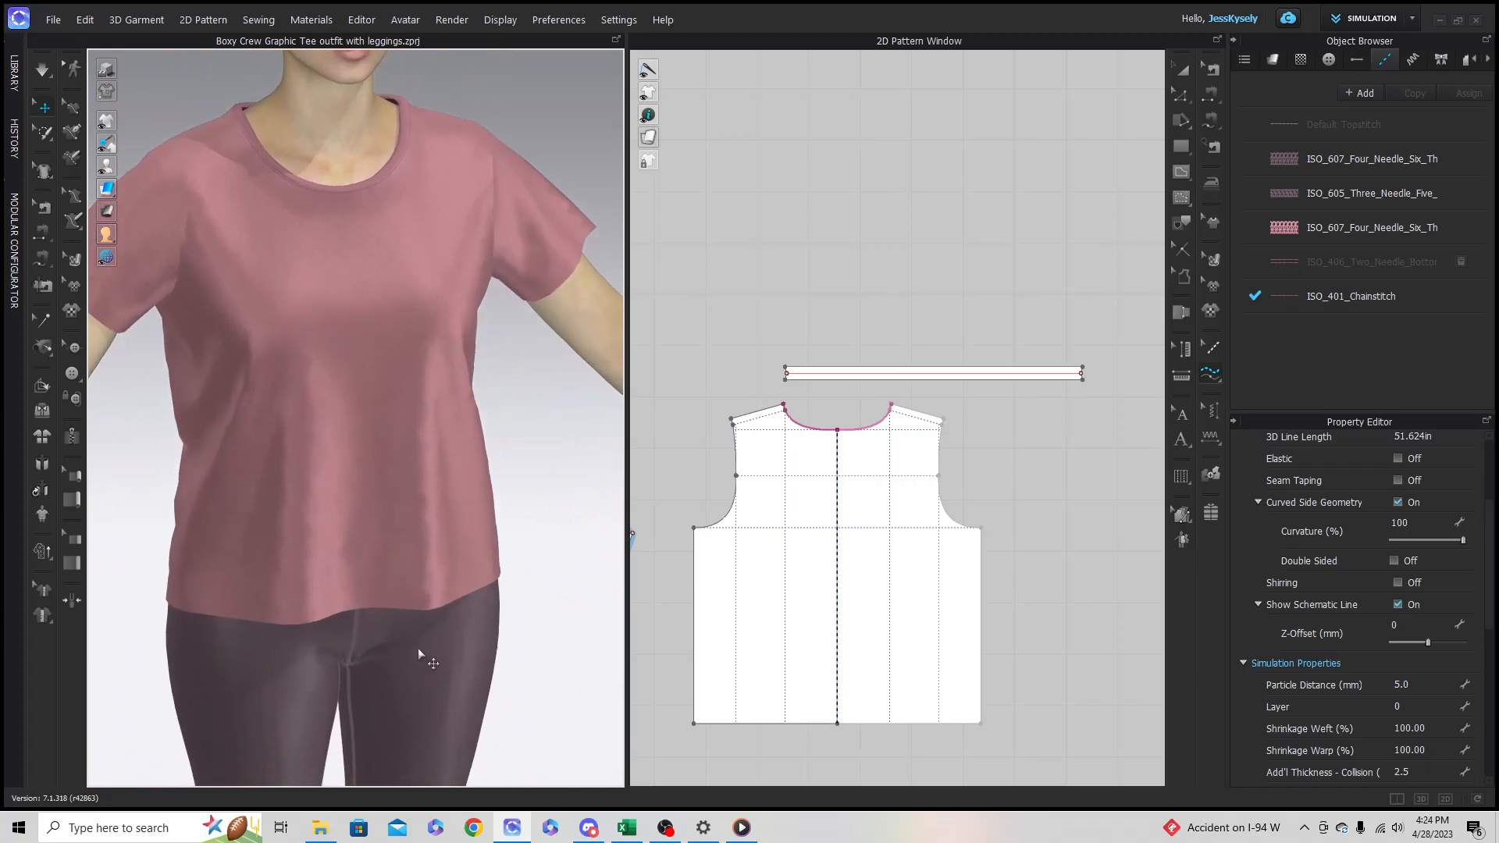
{"action": "scroll", "coordinate": [417, 611], "scroll_direction": "up", "scroll_amount": 5}
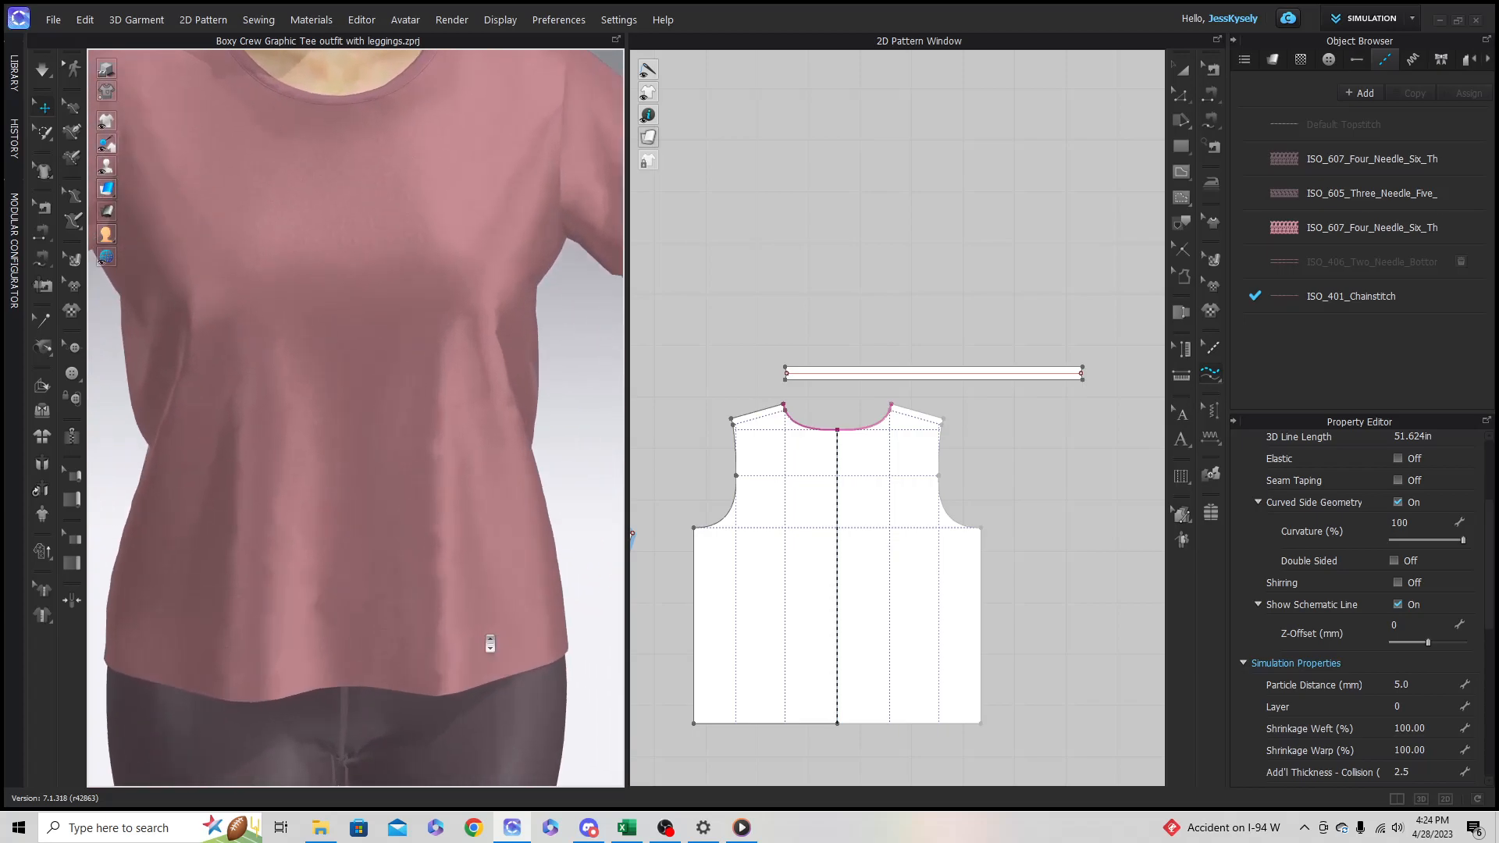
Step: Add a segment topstitch with the ISO_406 two-needle property along the front piece's bottom hem
{"action": "scroll", "coordinate": [484, 640], "scroll_direction": "down", "scroll_amount": 4}
{"action": "middle_click_drag", "start_coordinate": [484, 636], "coordinate": [375, 463]}
{"action": "scroll", "coordinate": [481, 596], "scroll_direction": "up", "scroll_amount": 5}
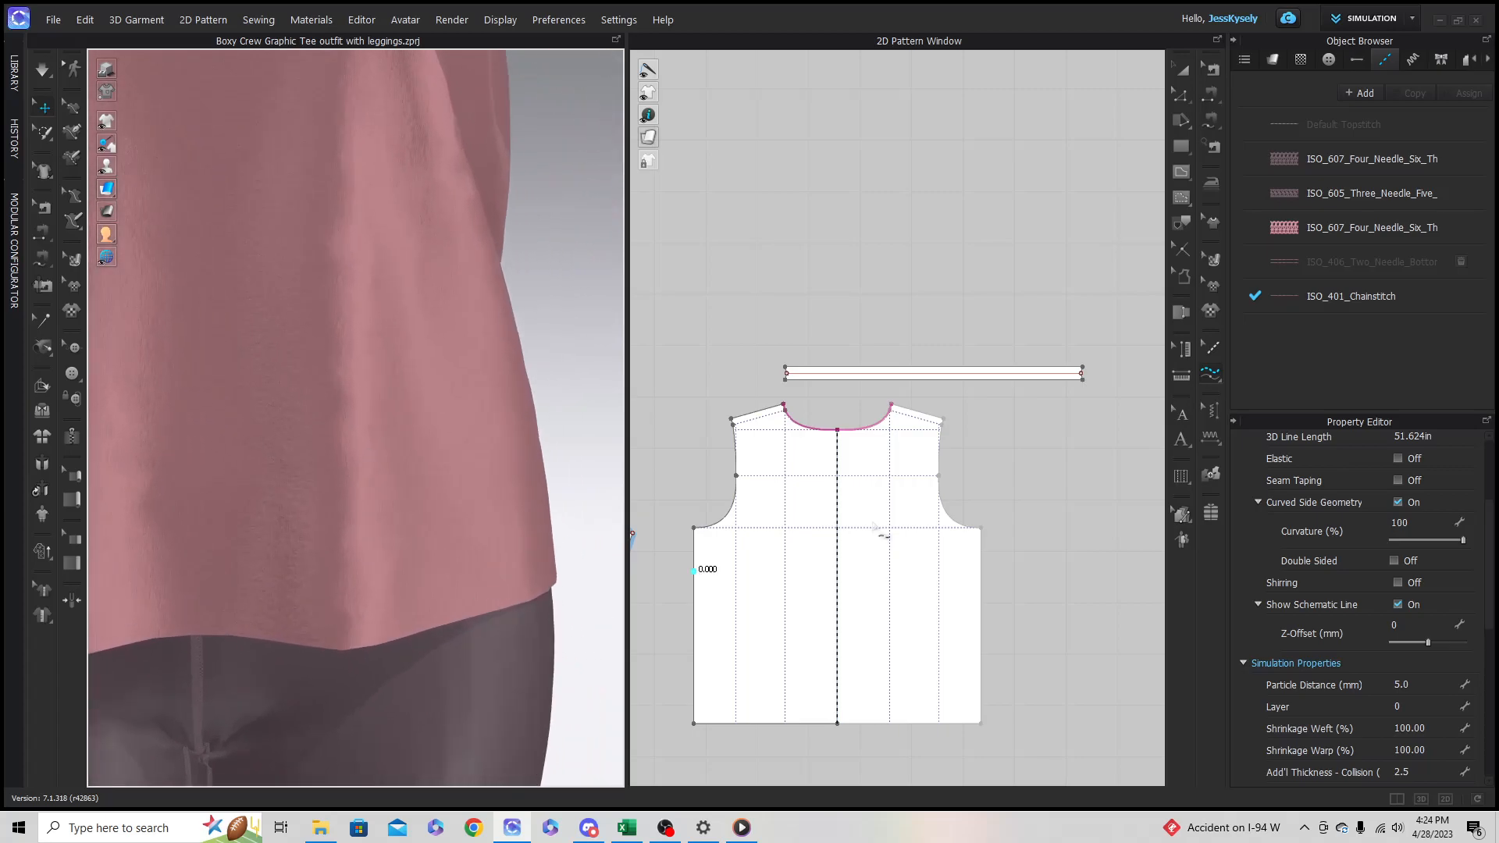
{"action": "left_click", "coordinate": [1411, 269]}
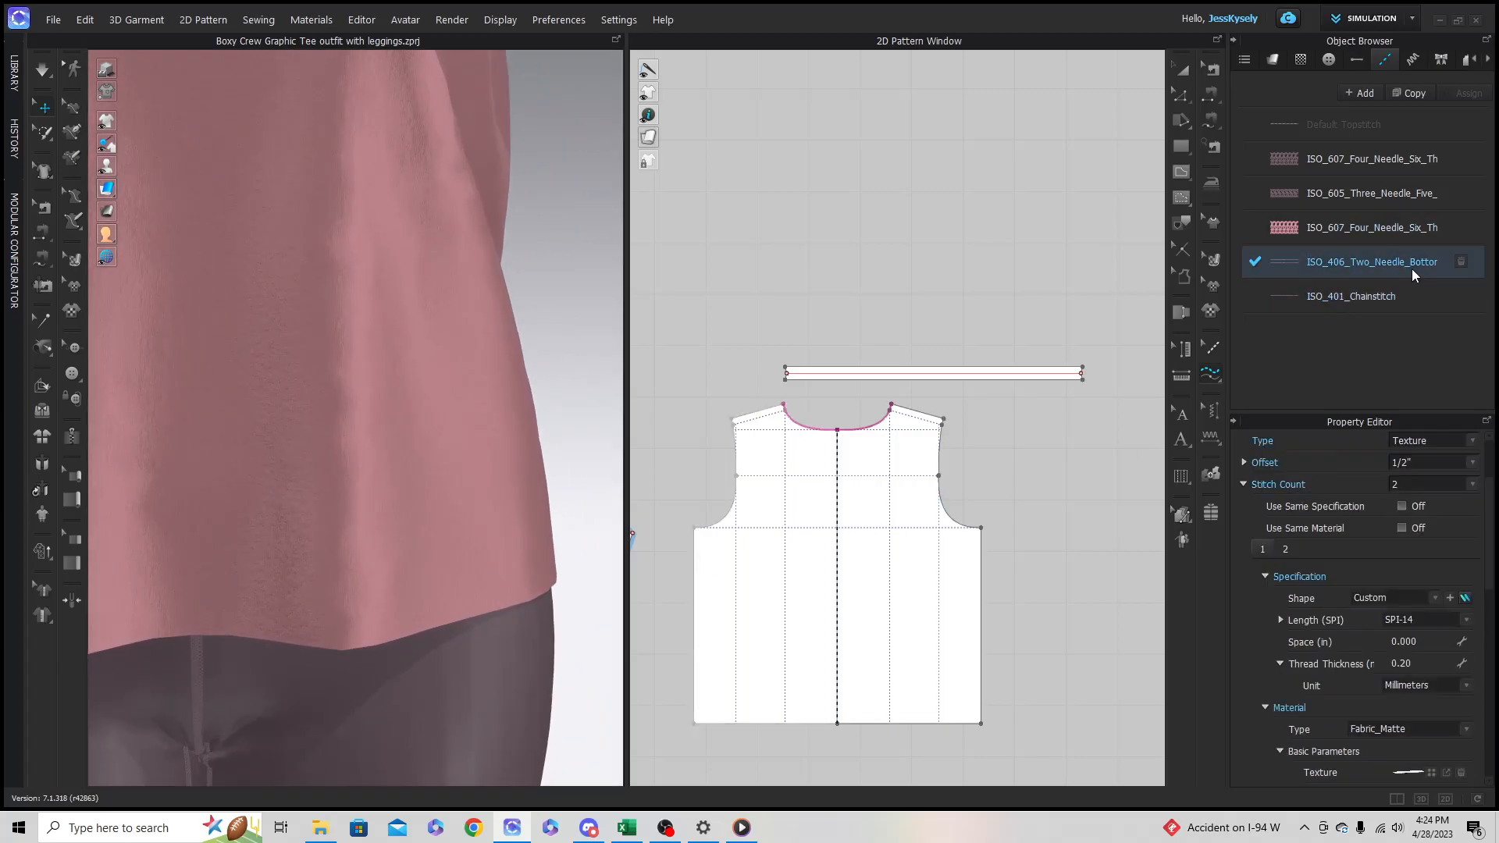
{"action": "middle_click_drag", "start_coordinate": [1088, 602], "coordinate": [1104, 461]}
{"action": "left_click", "coordinate": [1211, 381]}
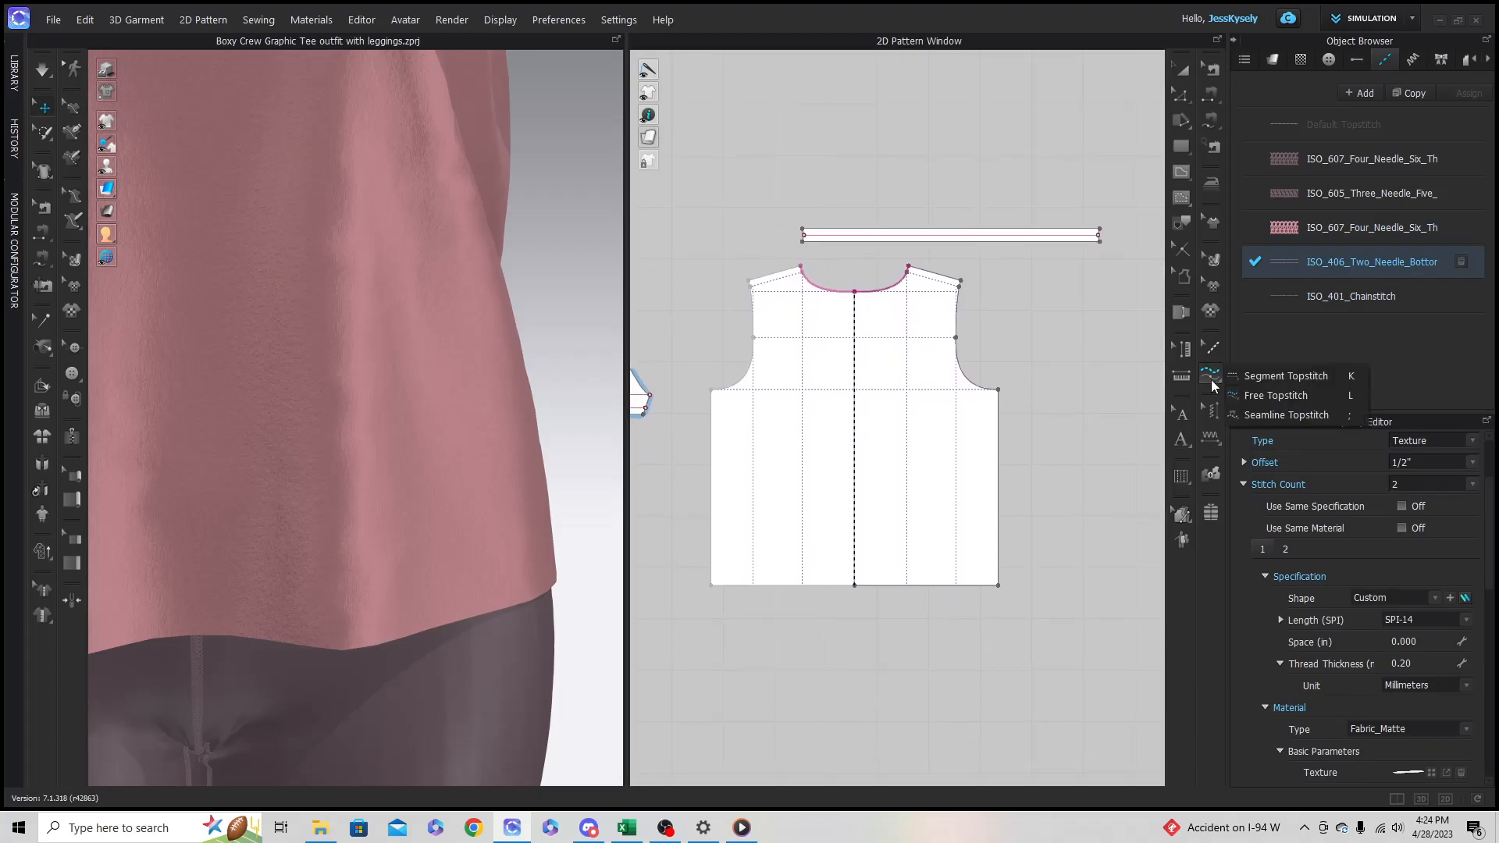
{"action": "left_click", "coordinate": [1275, 383]}
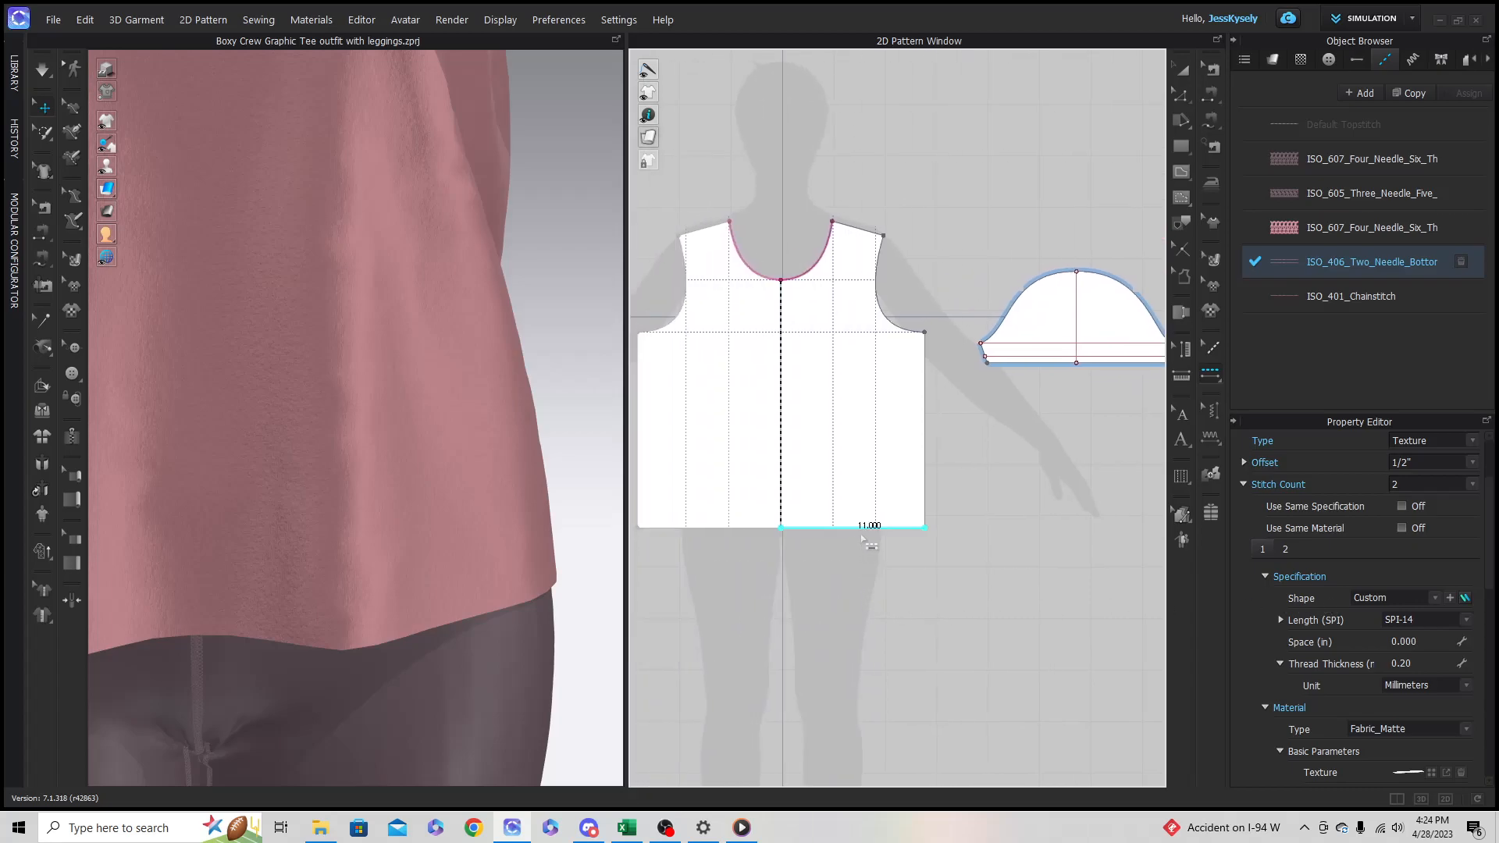
{"action": "left_click", "coordinate": [861, 553]}
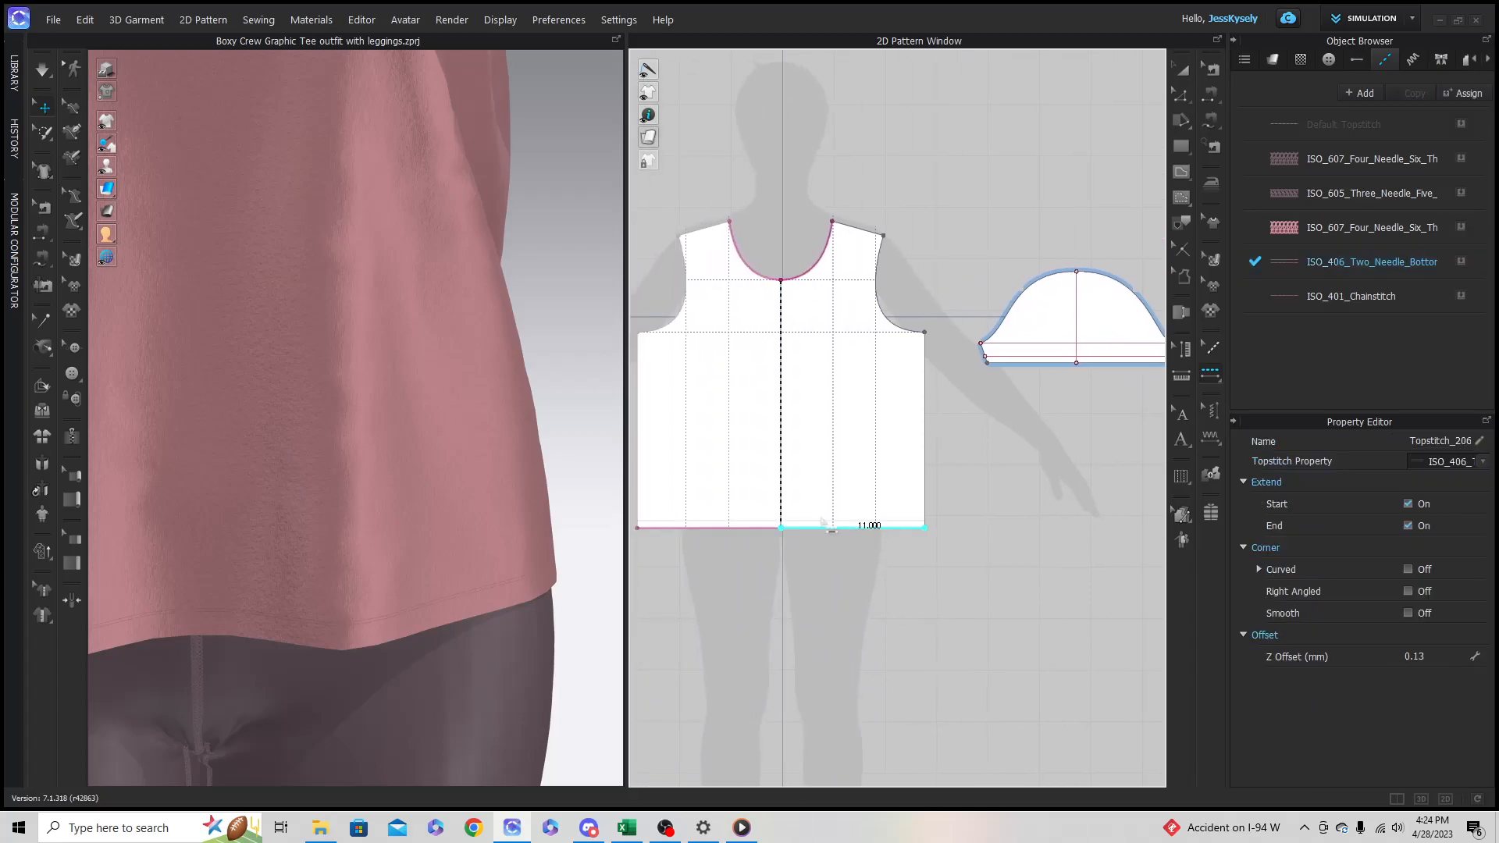
Step: Add the same ISO_406 segment topstitch along the back piece's bottom hem
{"action": "right_click_drag", "start_coordinate": [424, 661], "coordinate": [451, 588]}
{"action": "middle_click_drag", "start_coordinate": [452, 588], "coordinate": [488, 546]}
{"action": "right_click_drag", "start_coordinate": [488, 545], "coordinate": [459, 548]}
{"action": "middle_click_drag", "start_coordinate": [1021, 563], "coordinate": [490, 623]}
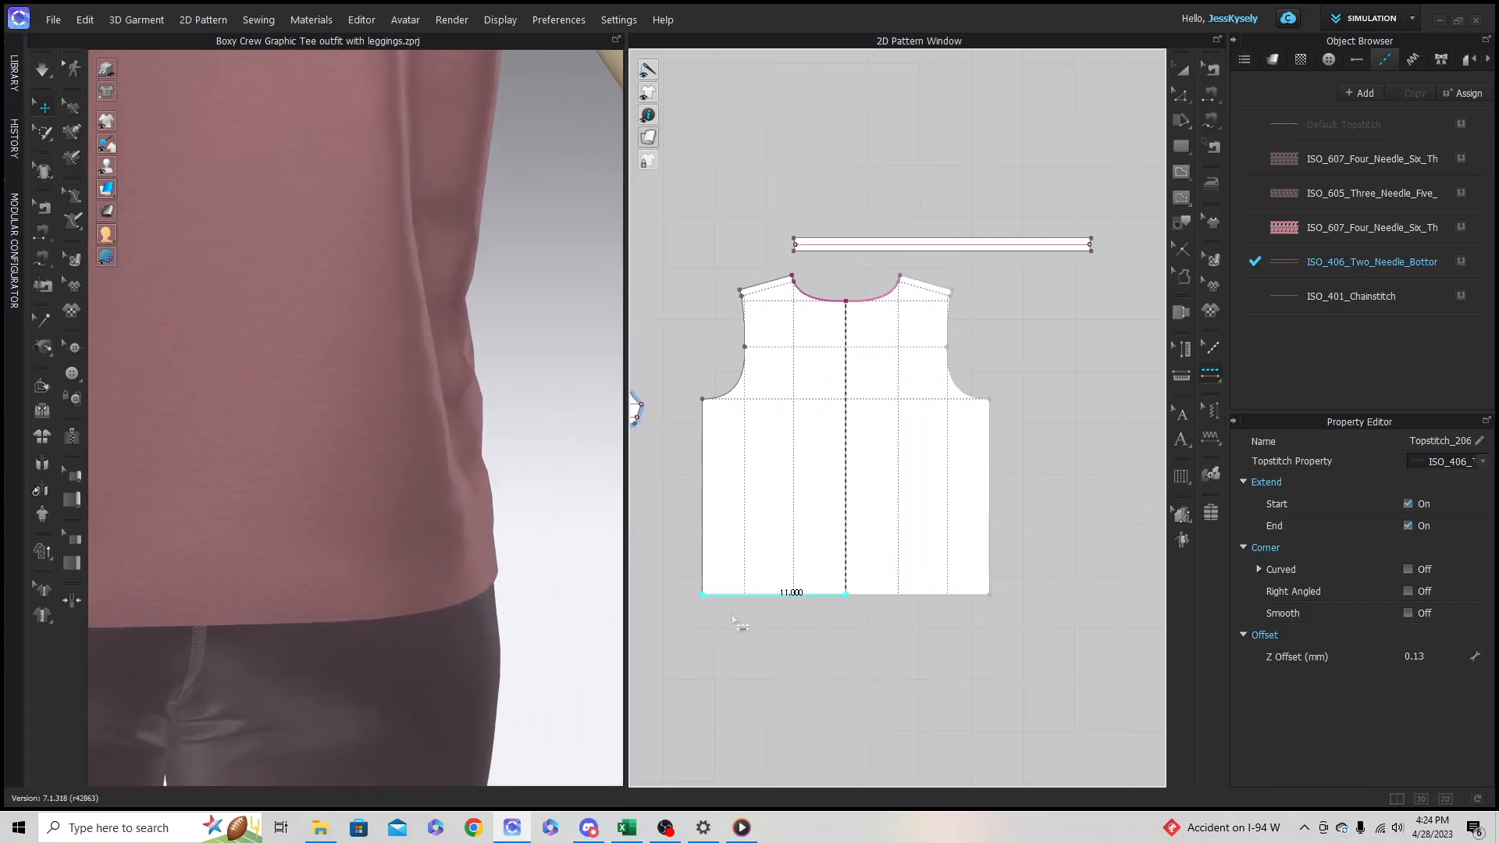
{"action": "left_click", "coordinate": [809, 603]}
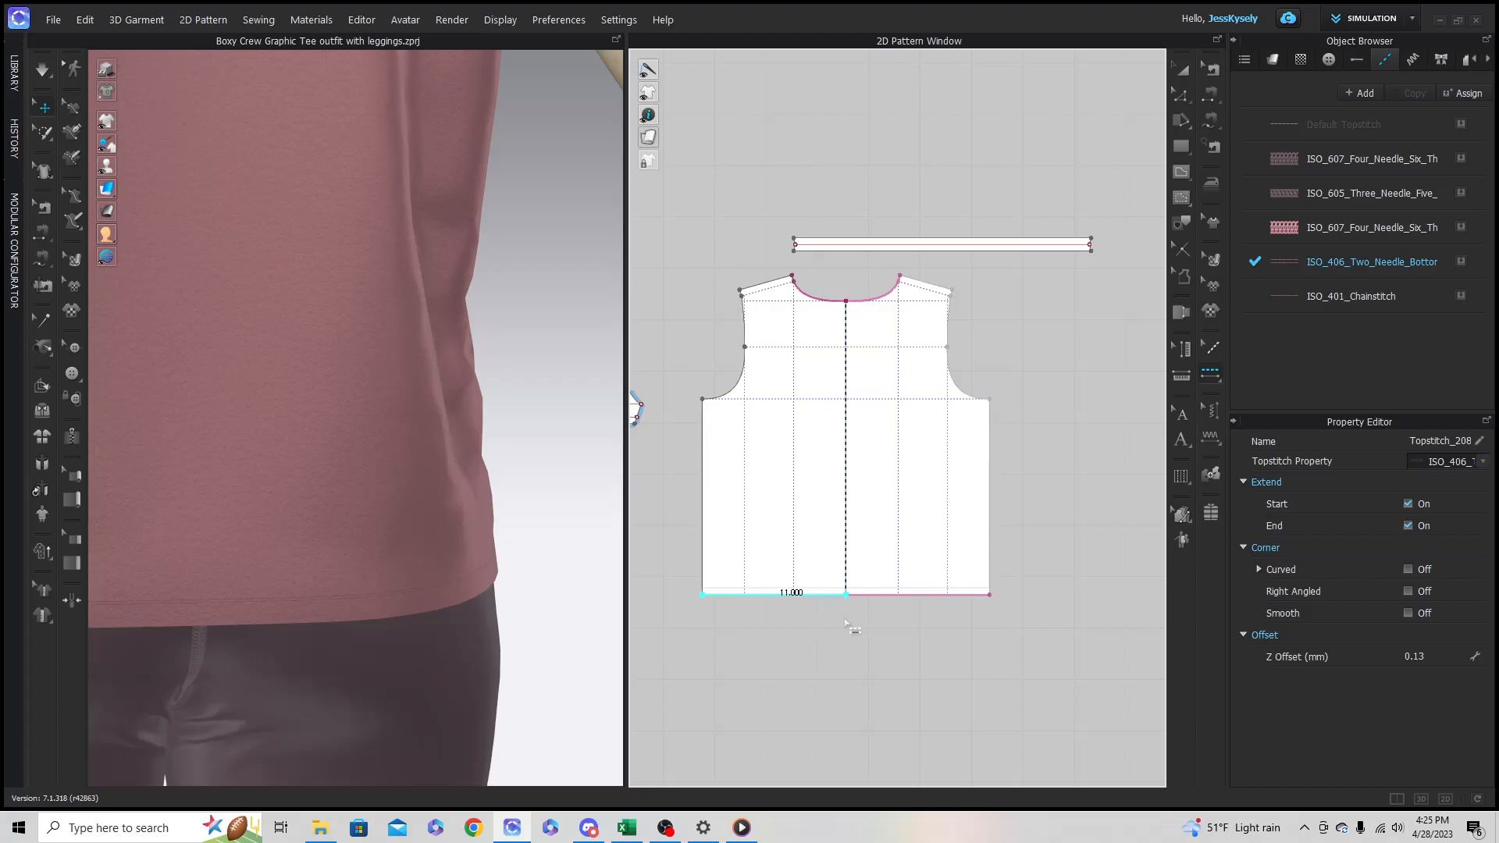
{"action": "left_click", "coordinate": [893, 596]}
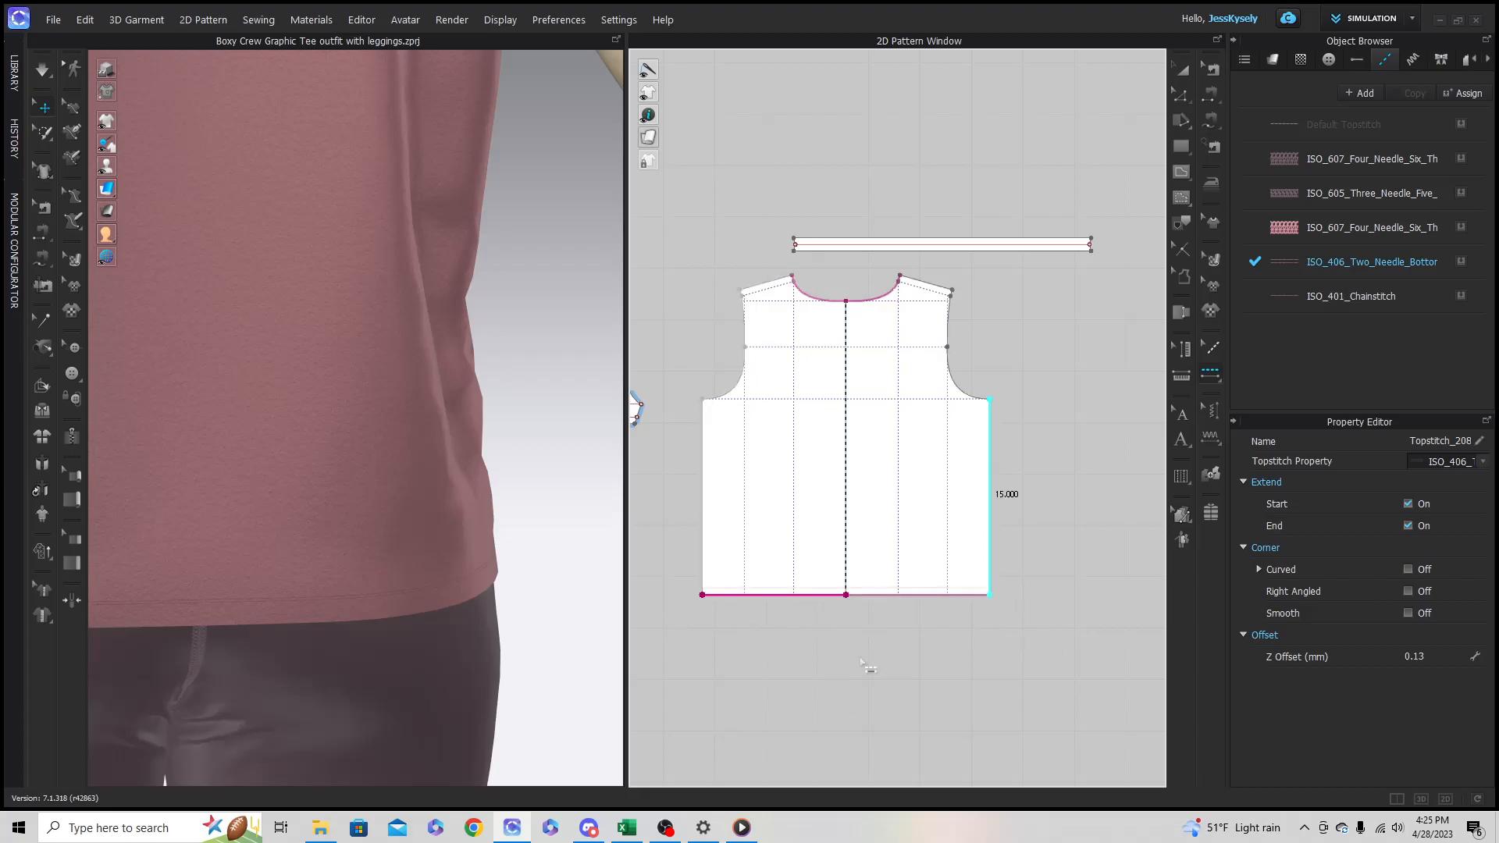
Step: Check the hem stitching up close on the avatar and set the ISO_406 two-needle topstitch's thread thickness to 0.50 mm
{"action": "middle_click_drag", "start_coordinate": [751, 660], "coordinate": [865, 643]}
{"action": "right_click_drag", "start_coordinate": [404, 605], "coordinate": [750, 619]}
{"action": "scroll", "coordinate": [537, 552], "scroll_direction": "up", "scroll_amount": 4}
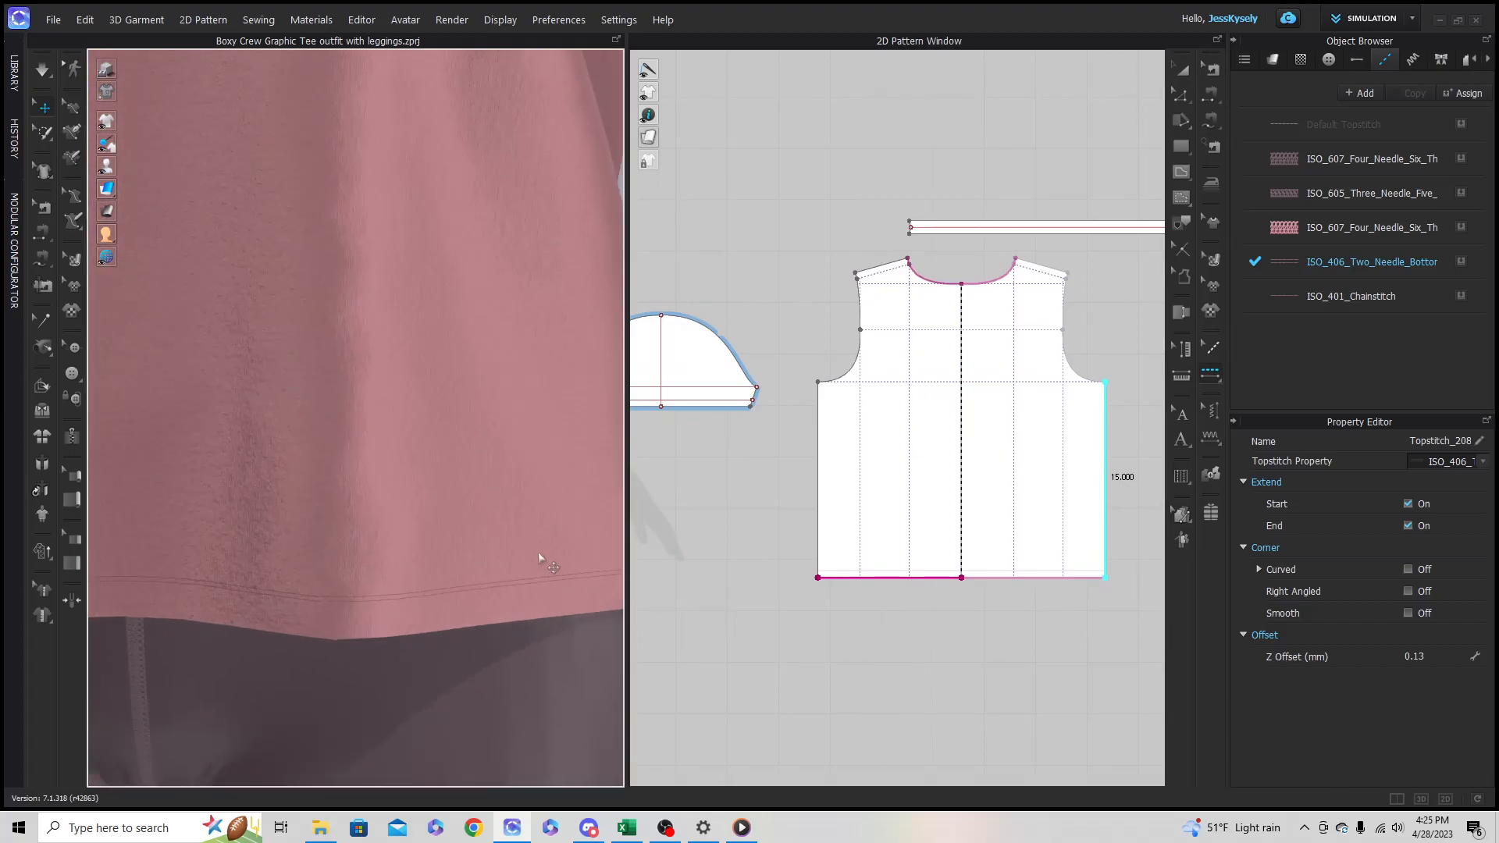
{"action": "scroll", "coordinate": [555, 565], "scroll_direction": "up", "scroll_amount": 3}
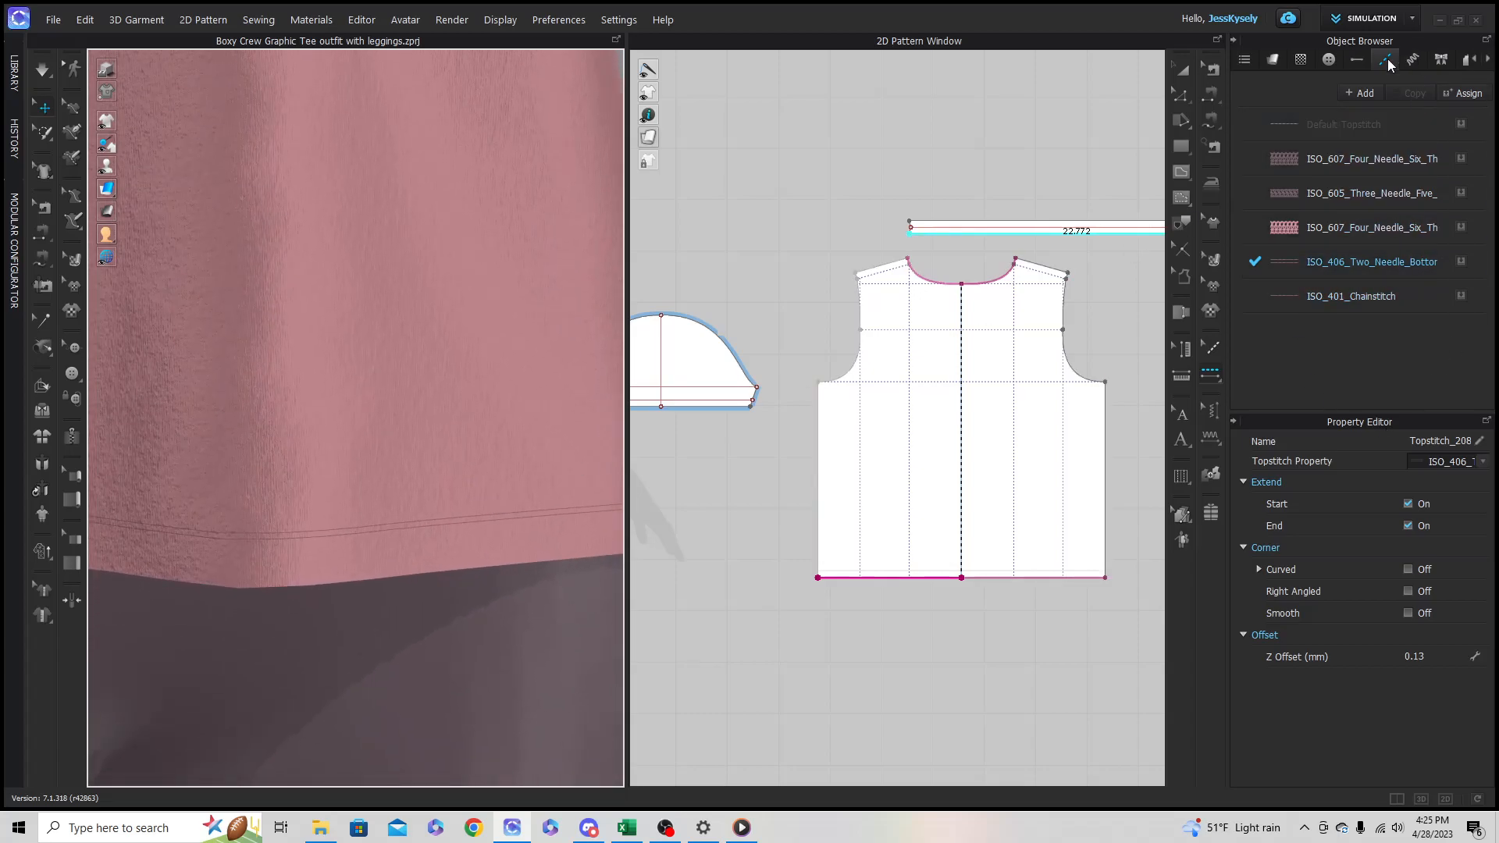
{"action": "left_click", "coordinate": [1417, 271]}
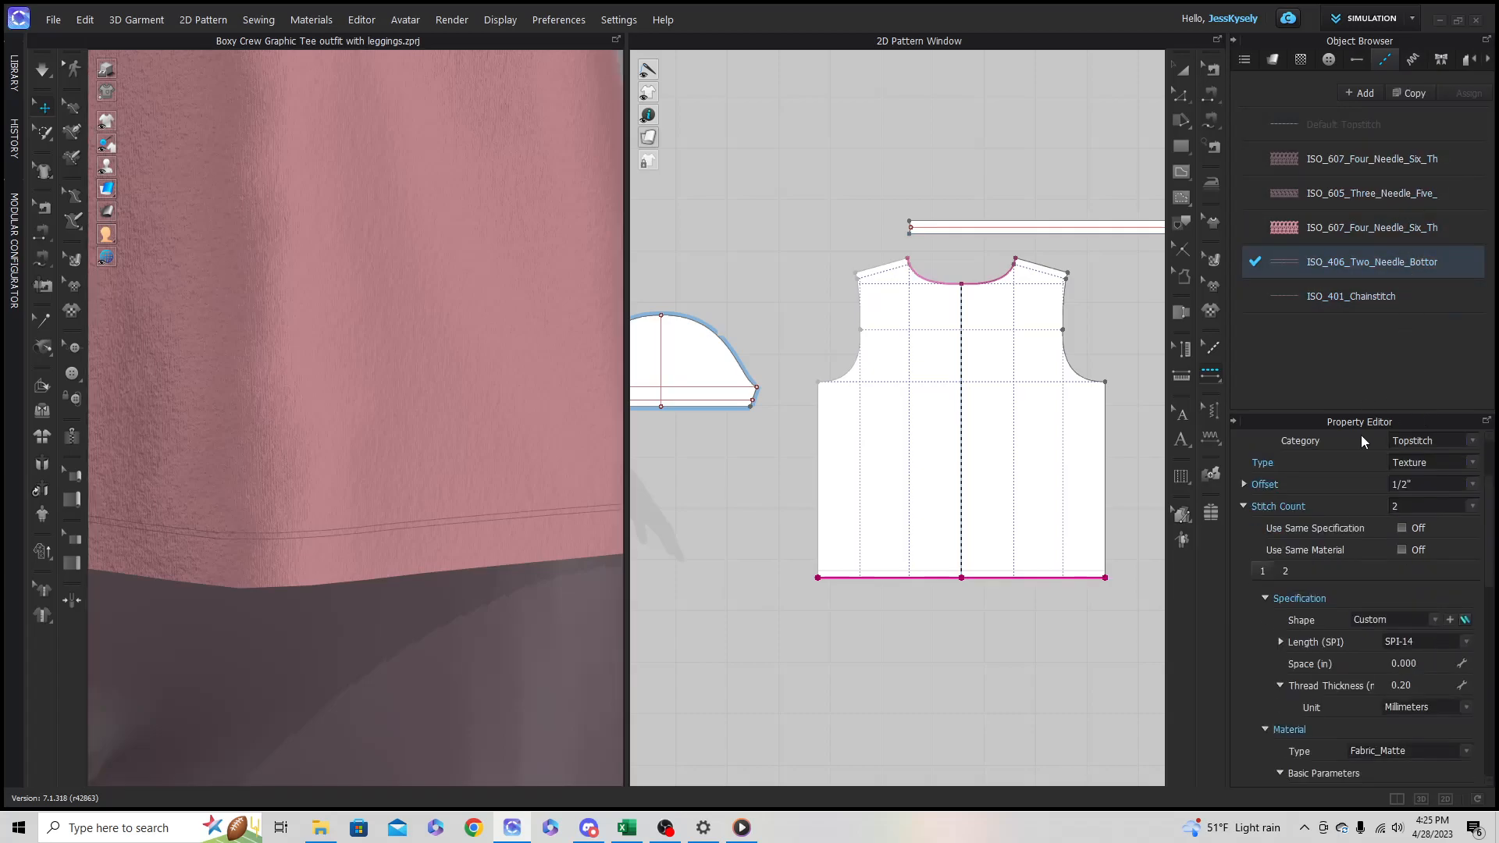
{"action": "scroll", "coordinate": [1361, 441], "scroll_direction": "down", "scroll_amount": 2}
{"action": "left_click", "coordinate": [1420, 637]}
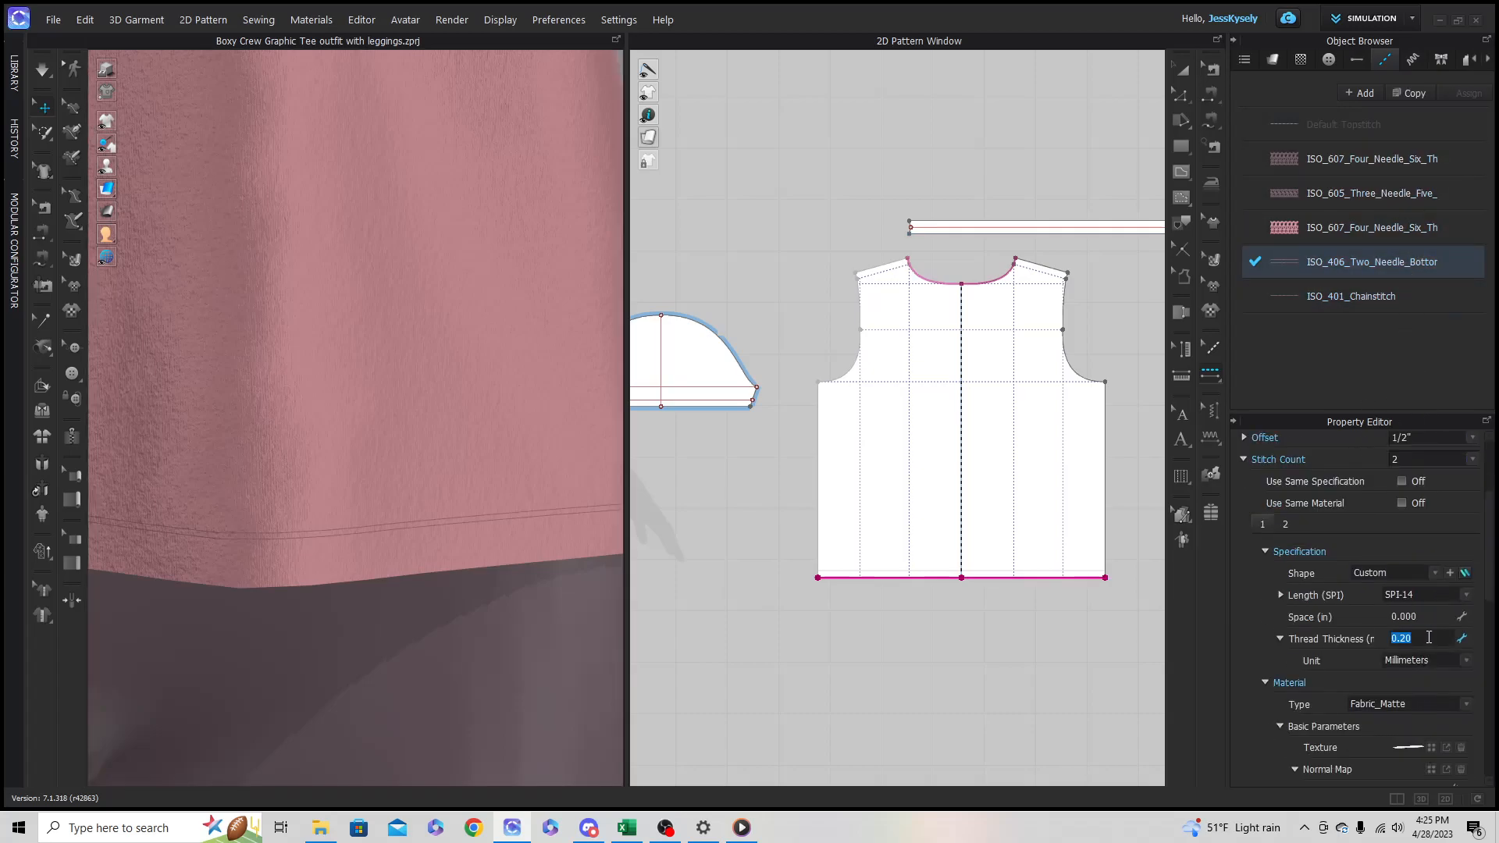
{"action": "type", "text": ".5"}
{"action": "key", "text": "Return"}
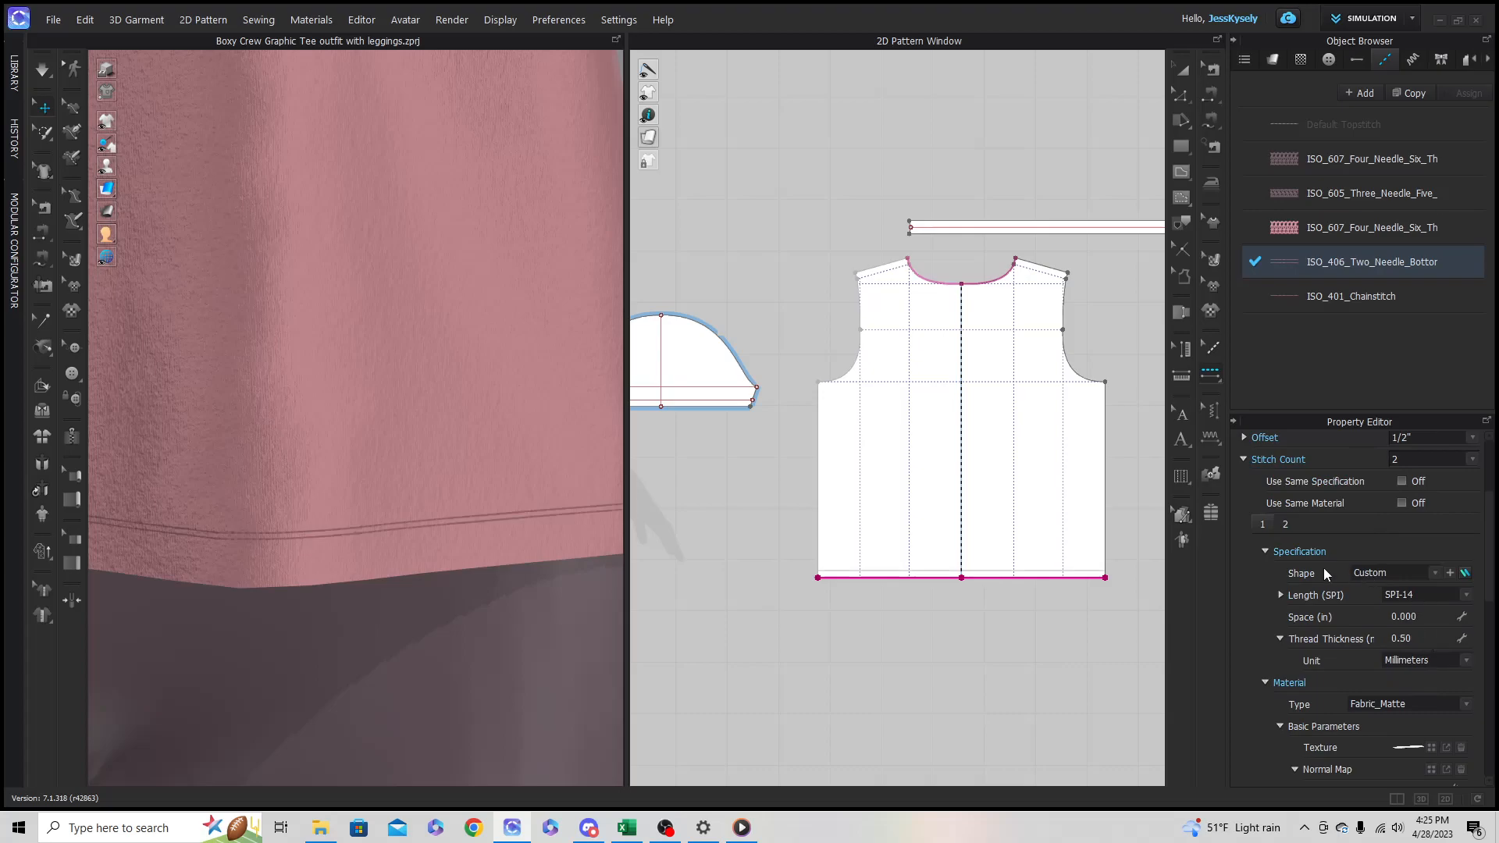
Step: Simulate the garment and check the hem topstitch on the avatar from the front and at an angle
{"action": "left_click", "coordinate": [43, 72]}
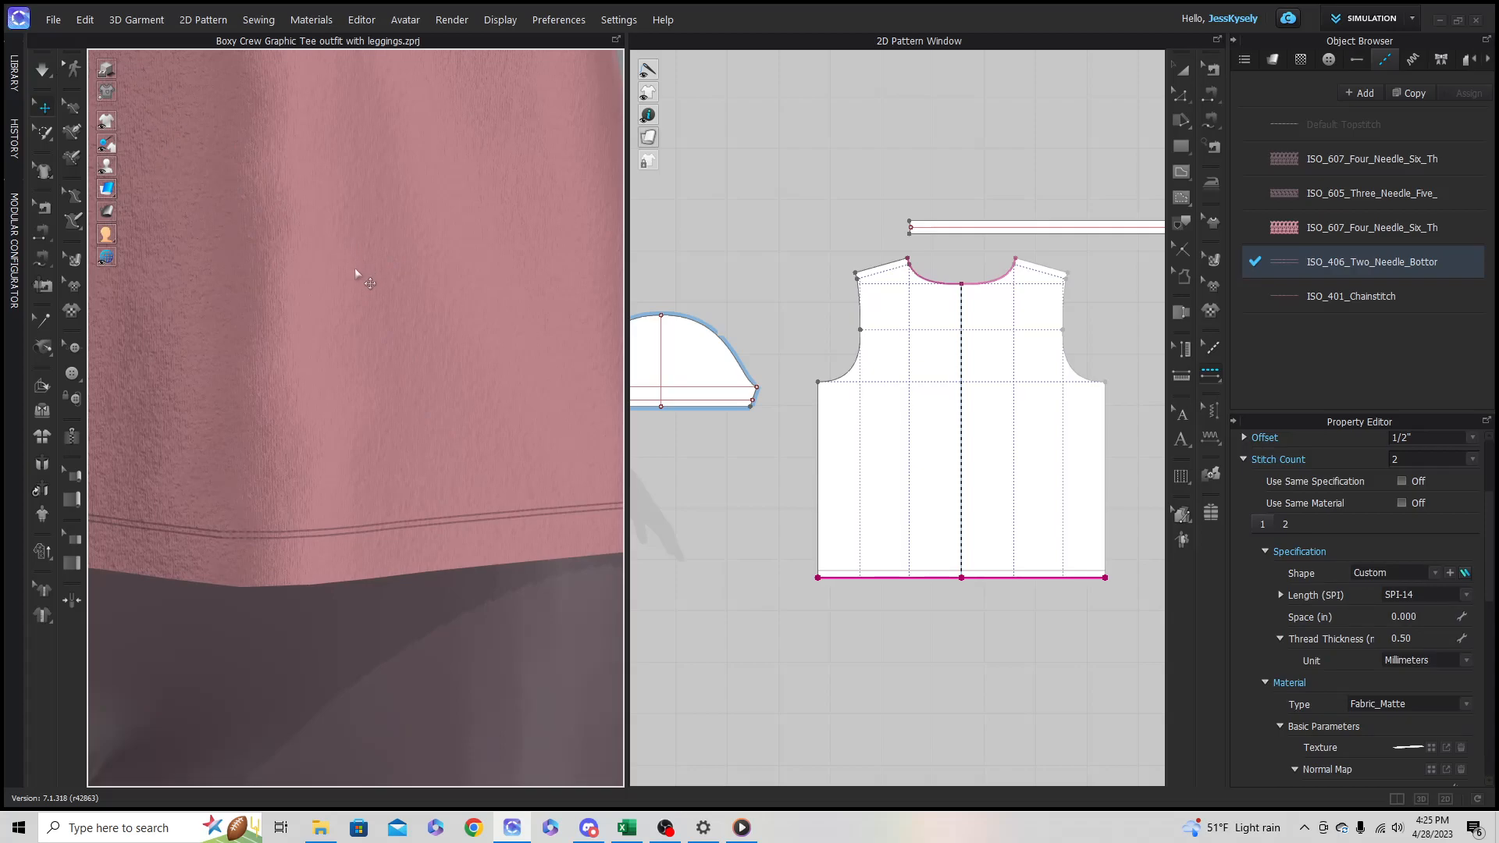
{"action": "key", "text": "2"}
{"action": "scroll", "coordinate": [396, 232], "scroll_direction": "up", "scroll_amount": 6}
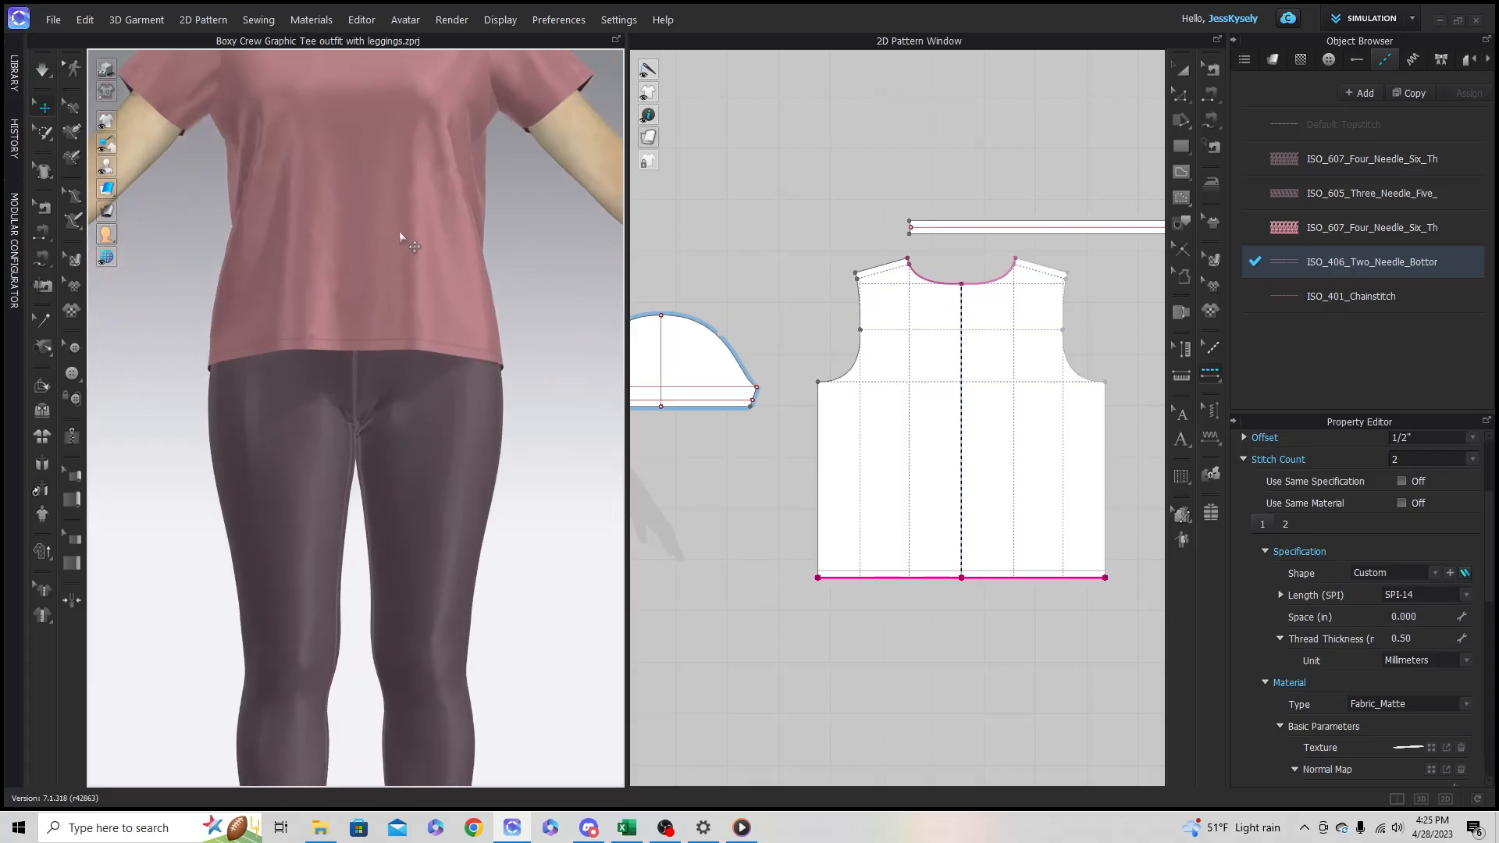
{"action": "right_click_drag", "start_coordinate": [489, 445], "coordinate": [230, 747]}
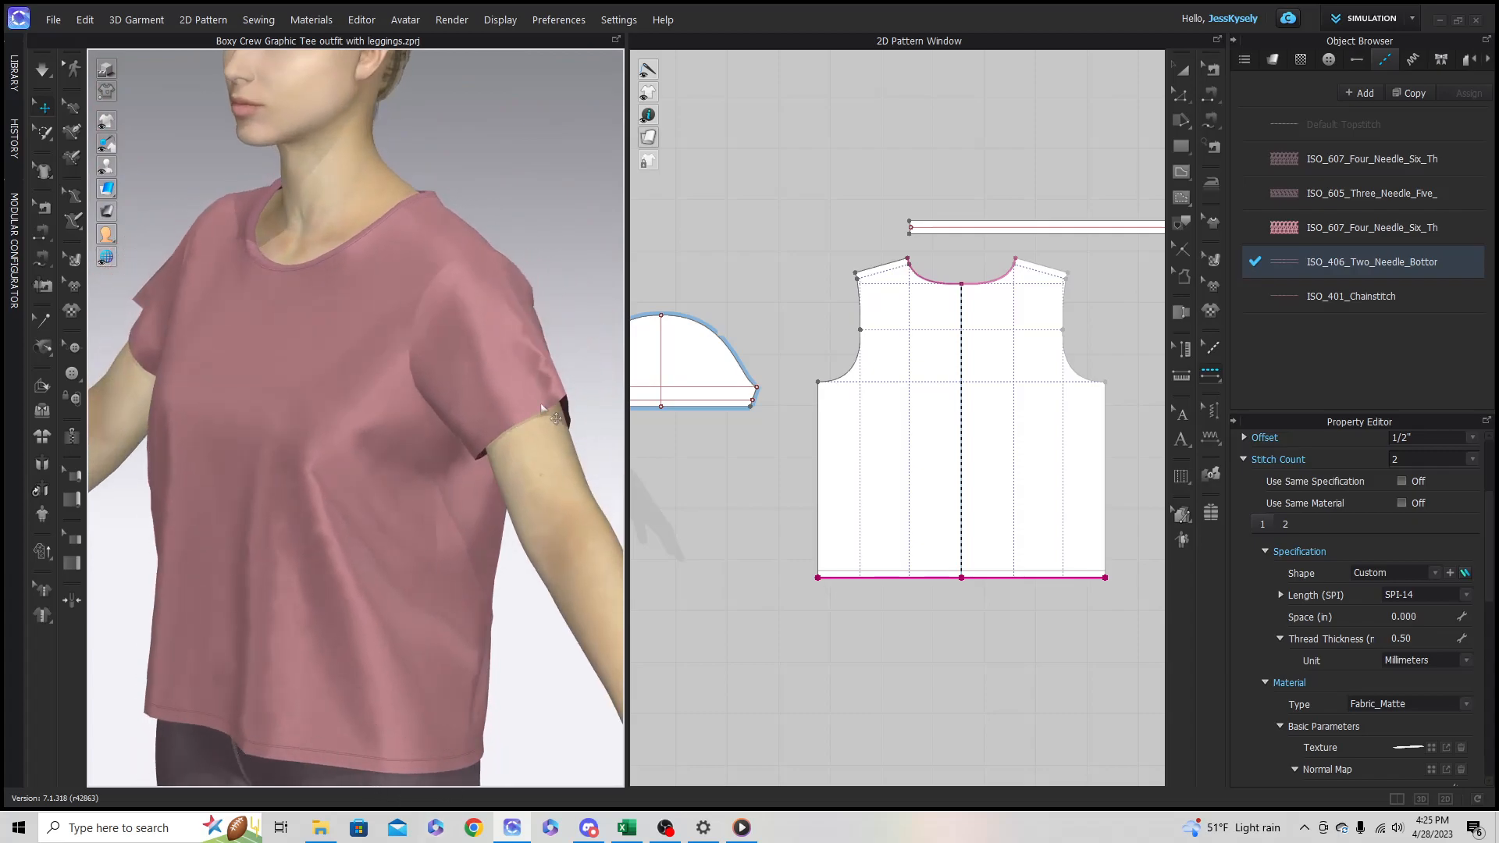
Step: Add an ISO_406 segment topstitch along the bottom edge of the sleeve pattern
{"action": "right_click_drag", "start_coordinate": [751, 470], "coordinate": [896, 481]}
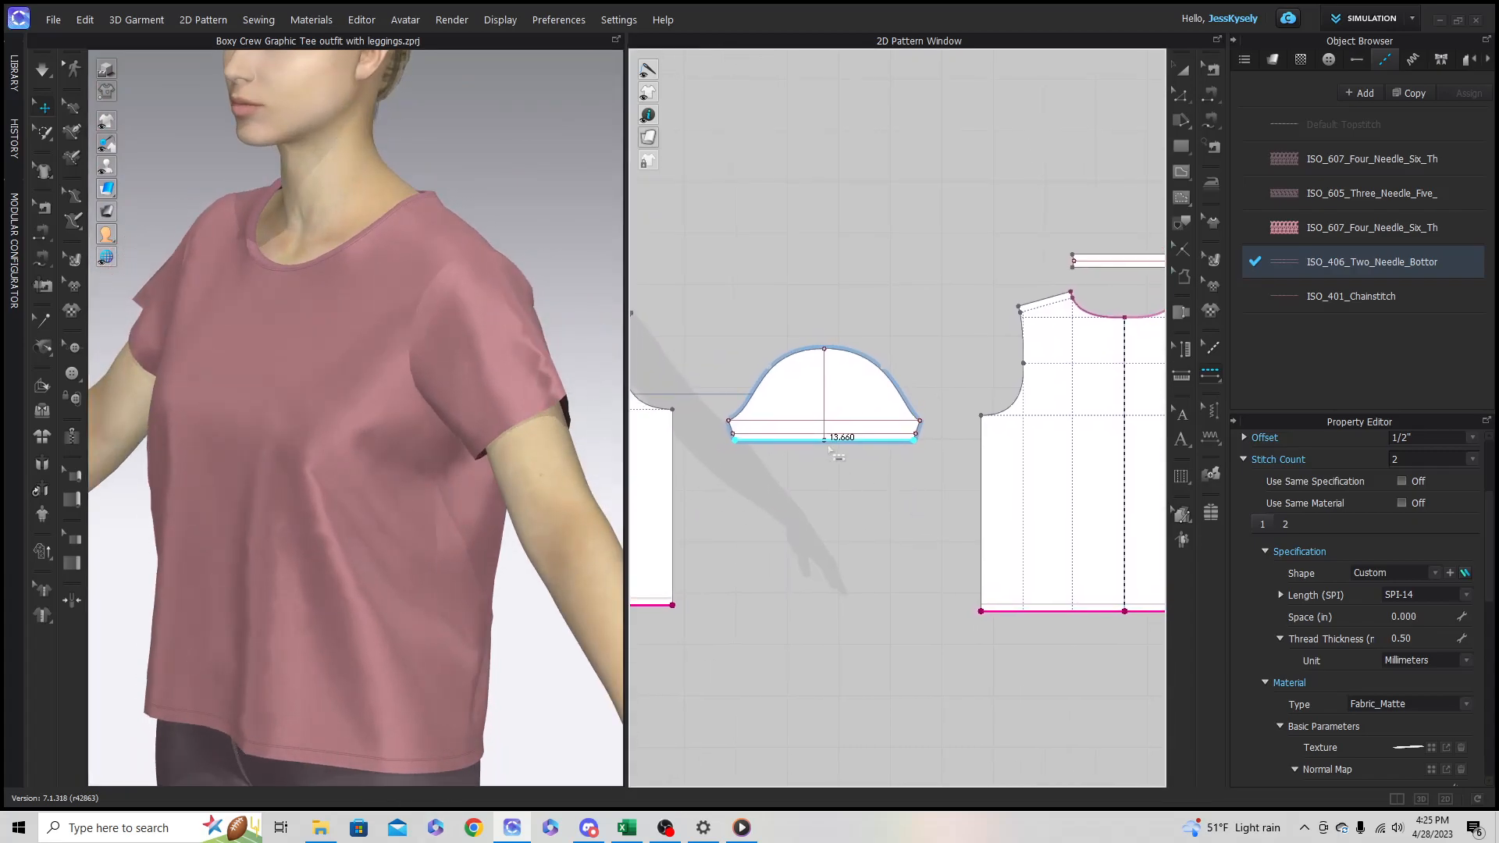
{"action": "scroll", "coordinate": [839, 457], "scroll_direction": "up", "scroll_amount": 5}
{"action": "scroll", "coordinate": [937, 572], "scroll_direction": "down", "scroll_amount": 4}
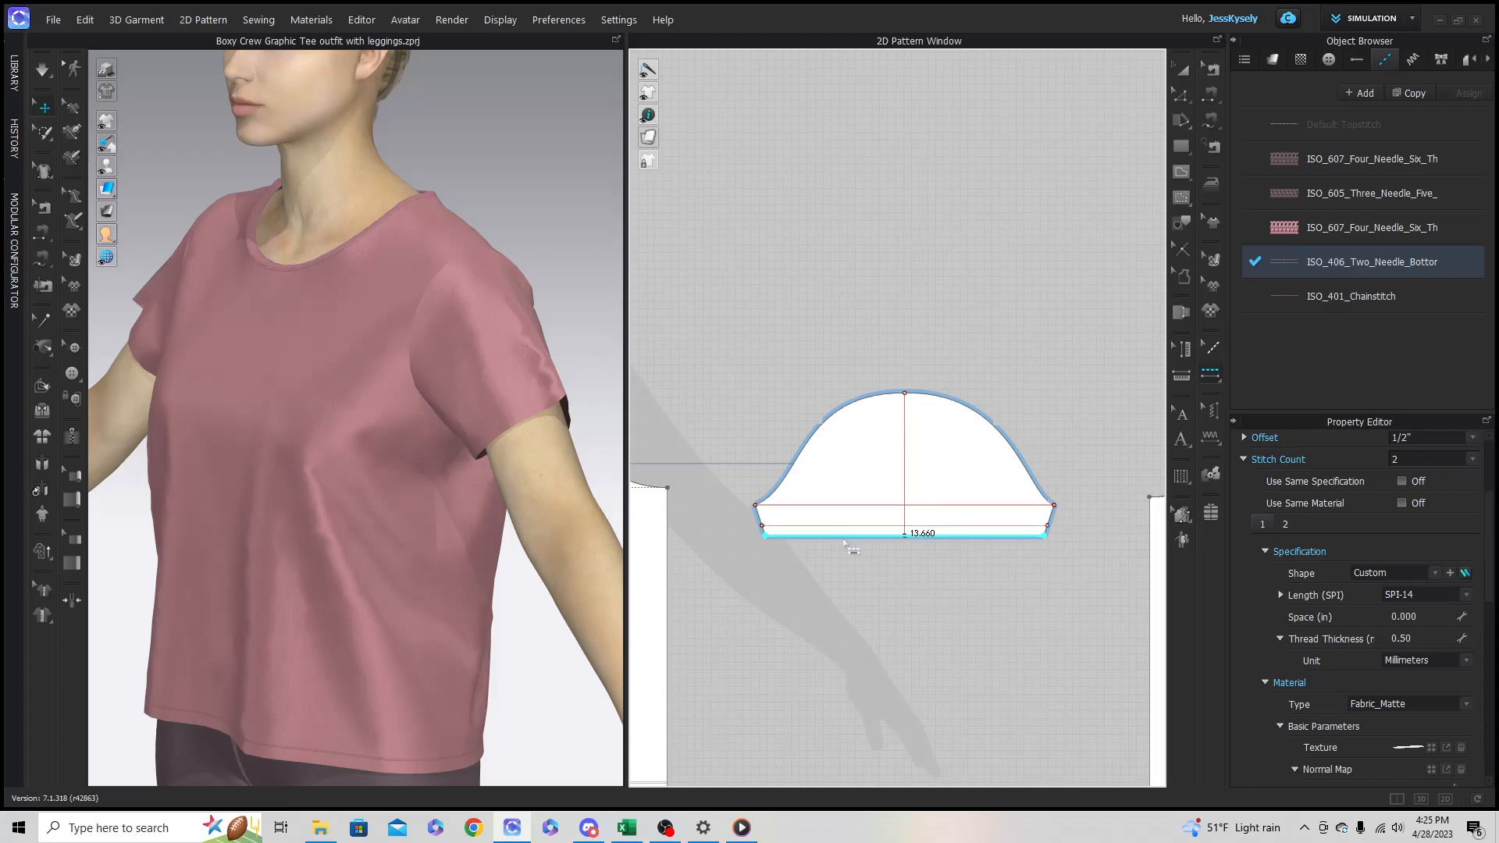
{"action": "left_click", "coordinate": [864, 614]}
{"action": "scroll", "coordinate": [922, 548], "scroll_direction": "up", "scroll_amount": 3}
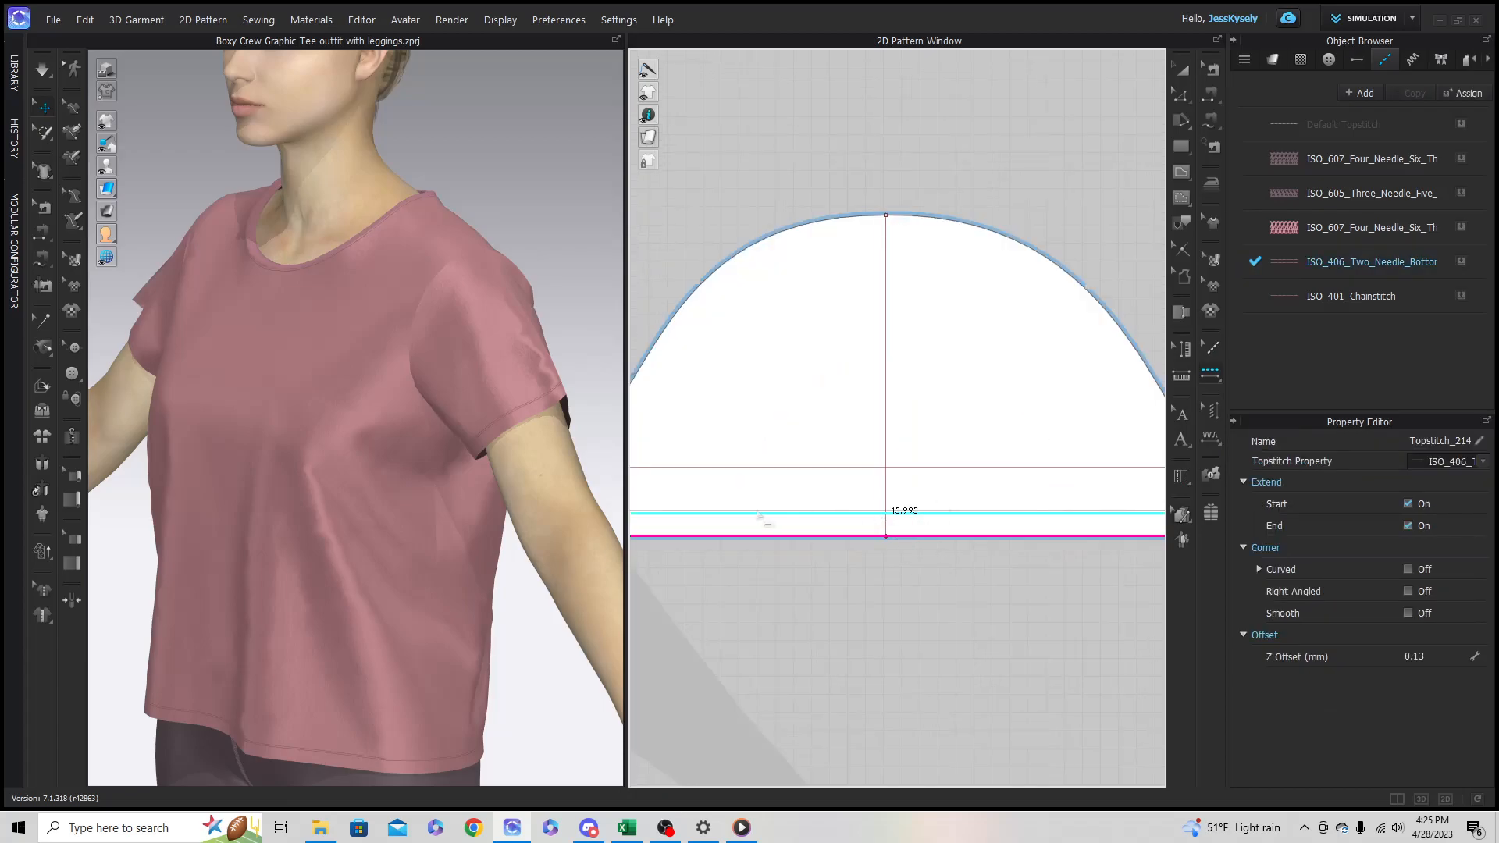
Step: Inspect the two-needle topstitch around the sleeve hem on the avatar up close
{"action": "scroll", "coordinate": [553, 428], "scroll_direction": "up", "scroll_amount": 4}
{"action": "middle_click_drag", "start_coordinate": [570, 413], "coordinate": [267, 437]}
{"action": "right_click_drag", "start_coordinate": [371, 452], "coordinate": [291, 451]}
{"action": "right_click_drag", "start_coordinate": [200, 460], "coordinate": [335, 388]}
{"action": "scroll", "coordinate": [293, 321], "scroll_direction": "down", "scroll_amount": 3}
{"action": "scroll", "coordinate": [293, 336], "scroll_direction": "up", "scroll_amount": 10}
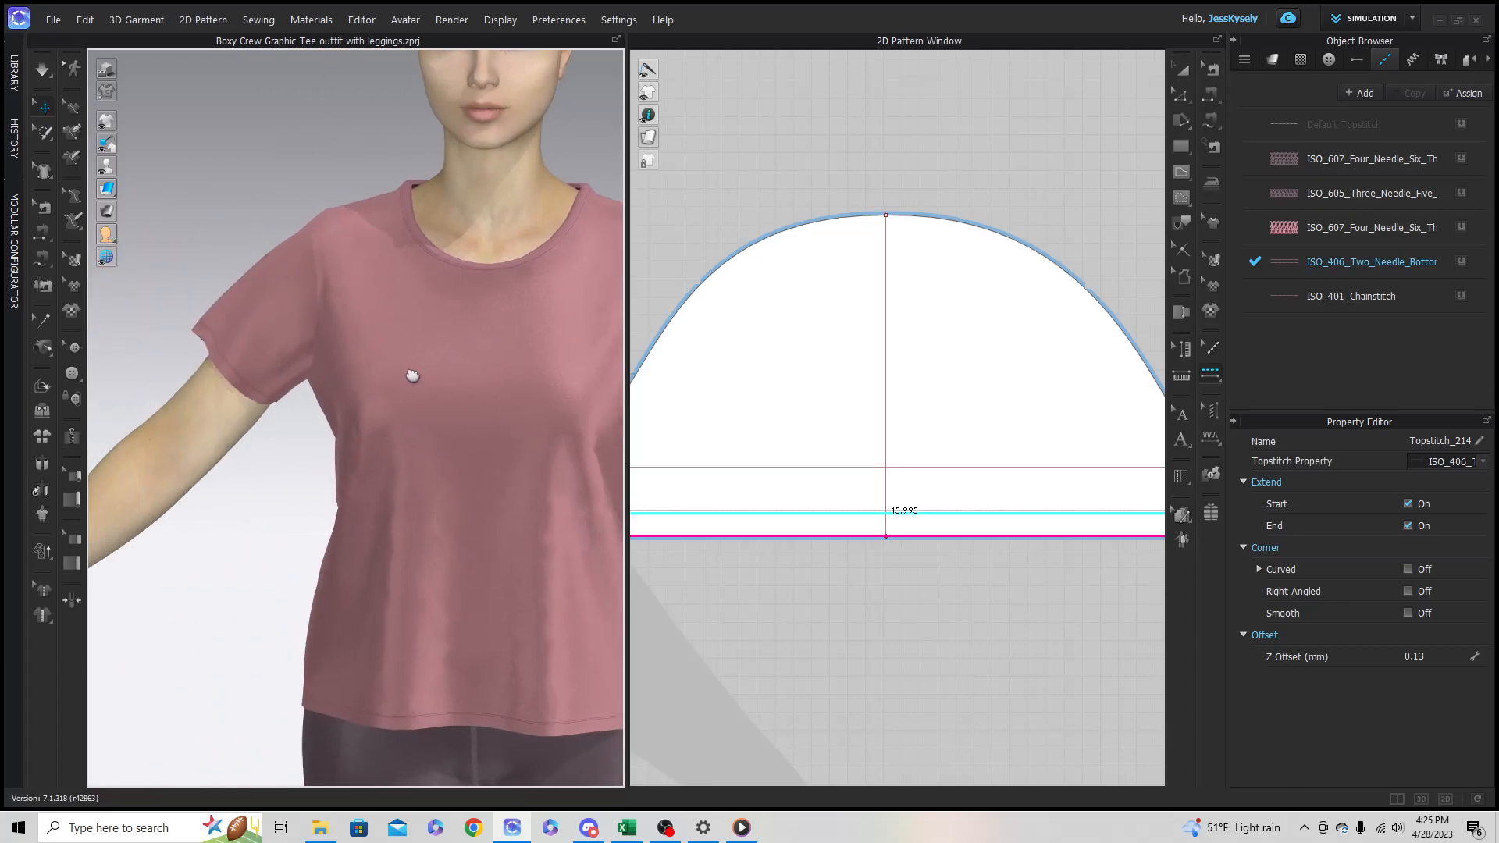
{"action": "right_click_drag", "start_coordinate": [248, 312], "coordinate": [342, 571]}
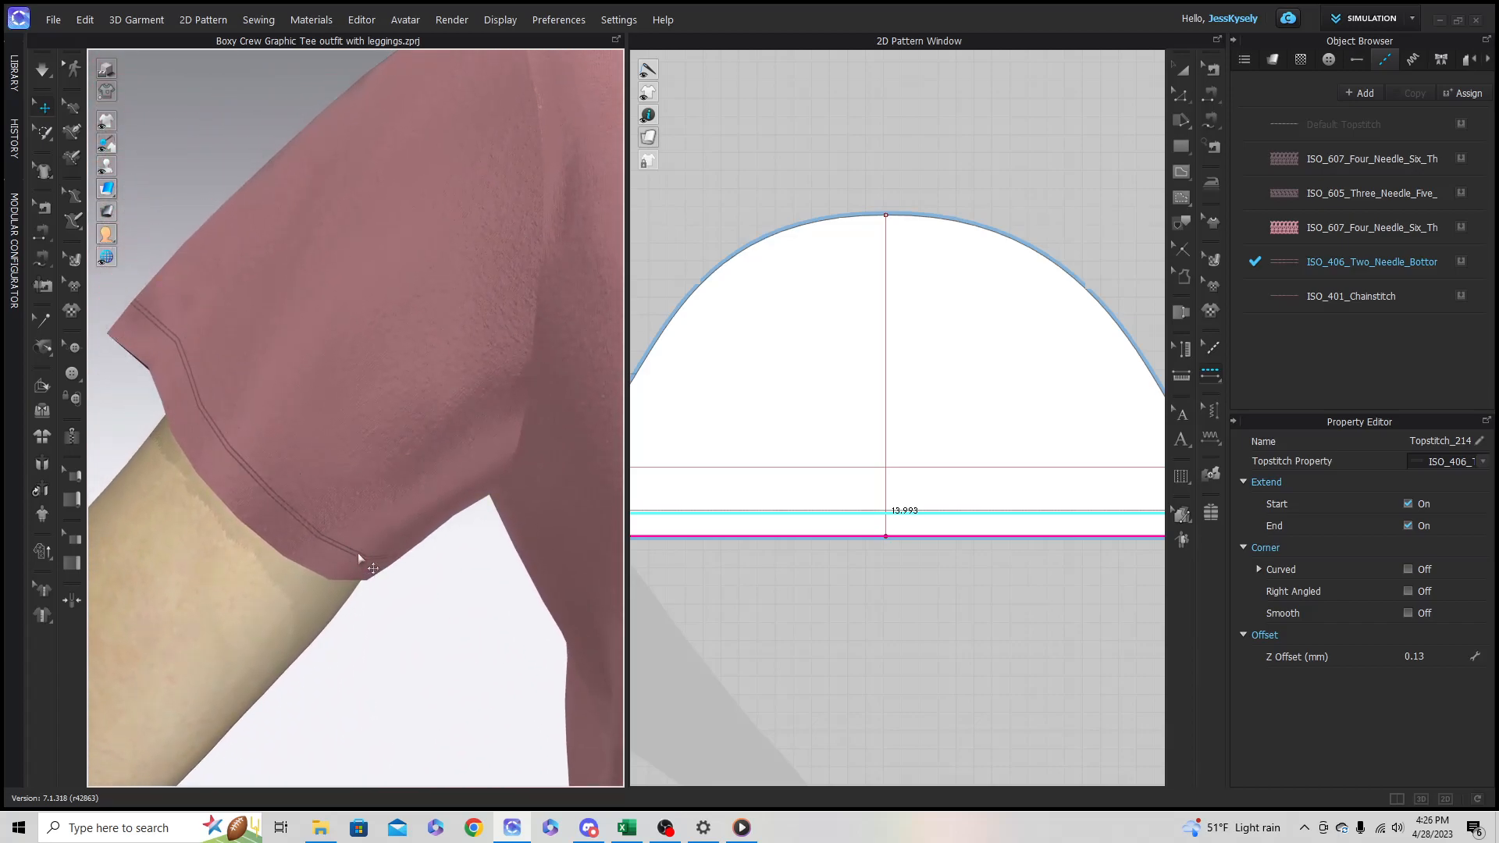
{"action": "scroll", "coordinate": [312, 451], "scroll_direction": "down", "scroll_amount": 5}
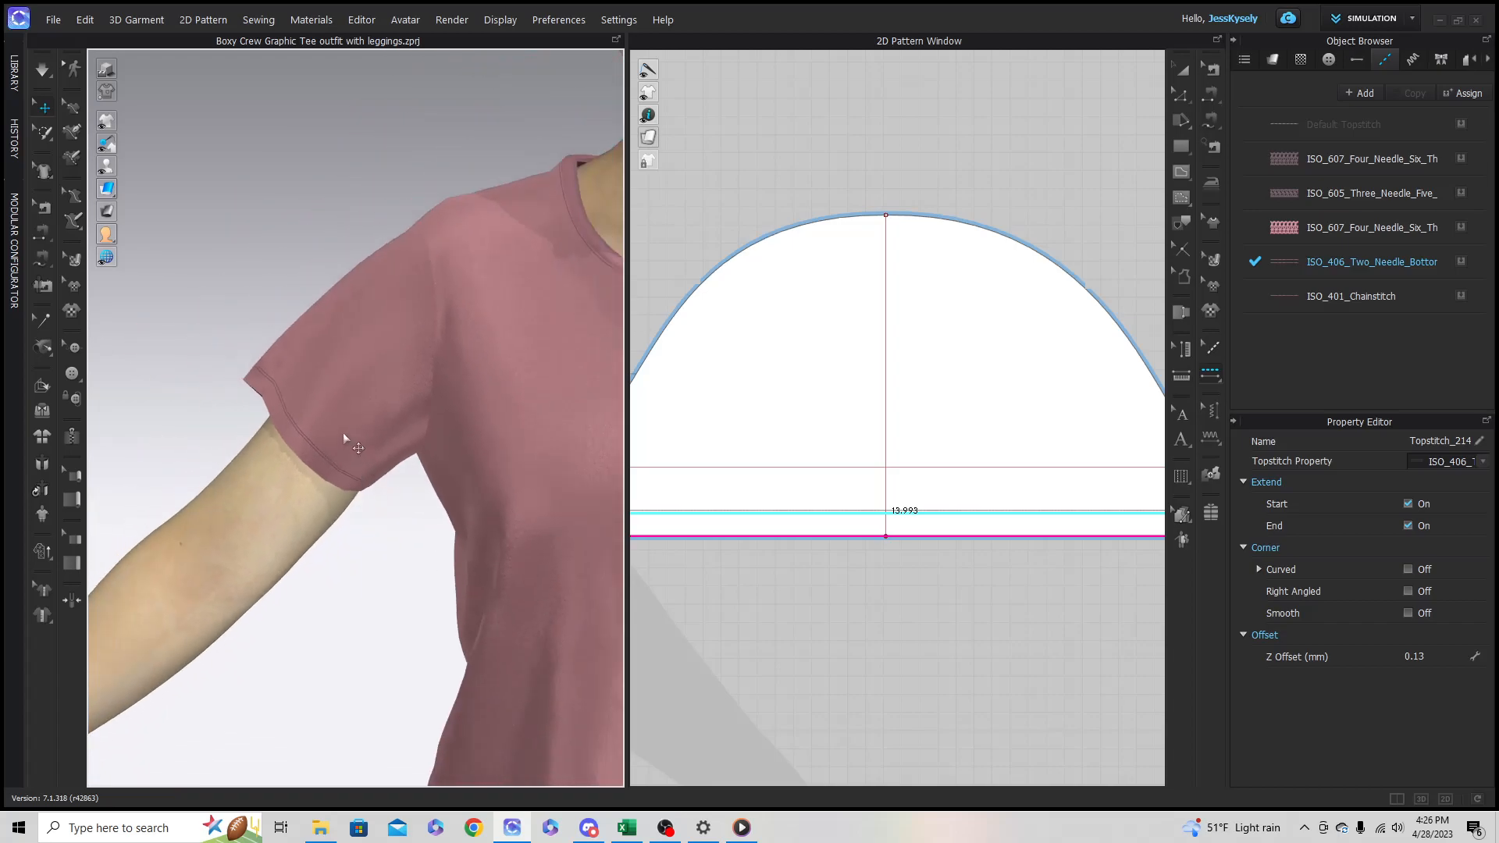
Step: View the whole tee from the front, and examine the shoulder and neckline seams from the side
{"action": "key", "text": "2"}
{"action": "right_click_drag", "start_coordinate": [439, 350], "coordinate": [427, 367]}
{"action": "scroll", "coordinate": [395, 196], "scroll_direction": "down", "scroll_amount": 5}
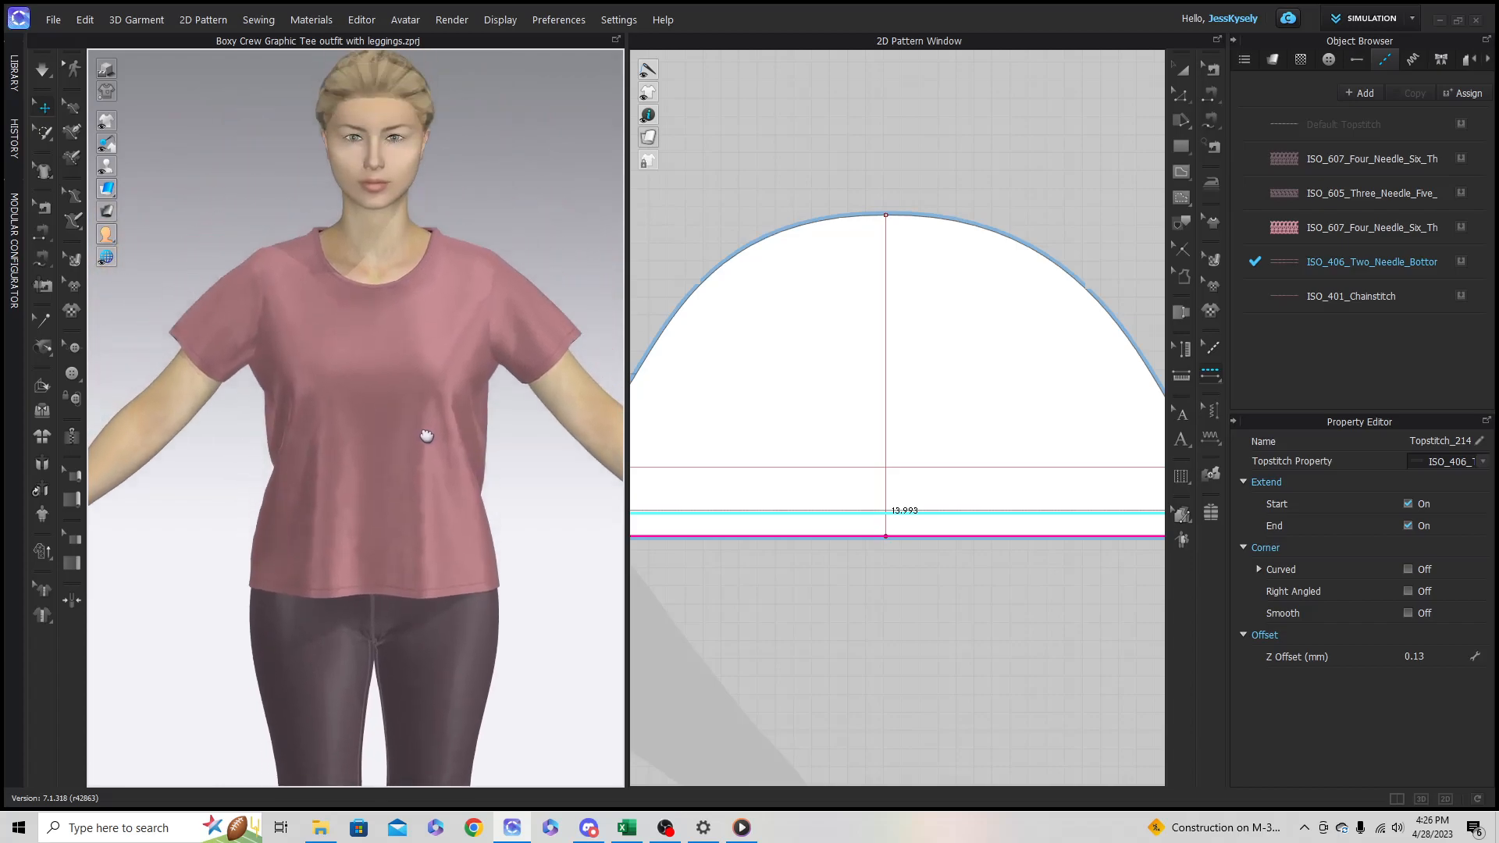
{"action": "scroll", "coordinate": [403, 344], "scroll_direction": "up", "scroll_amount": 3}
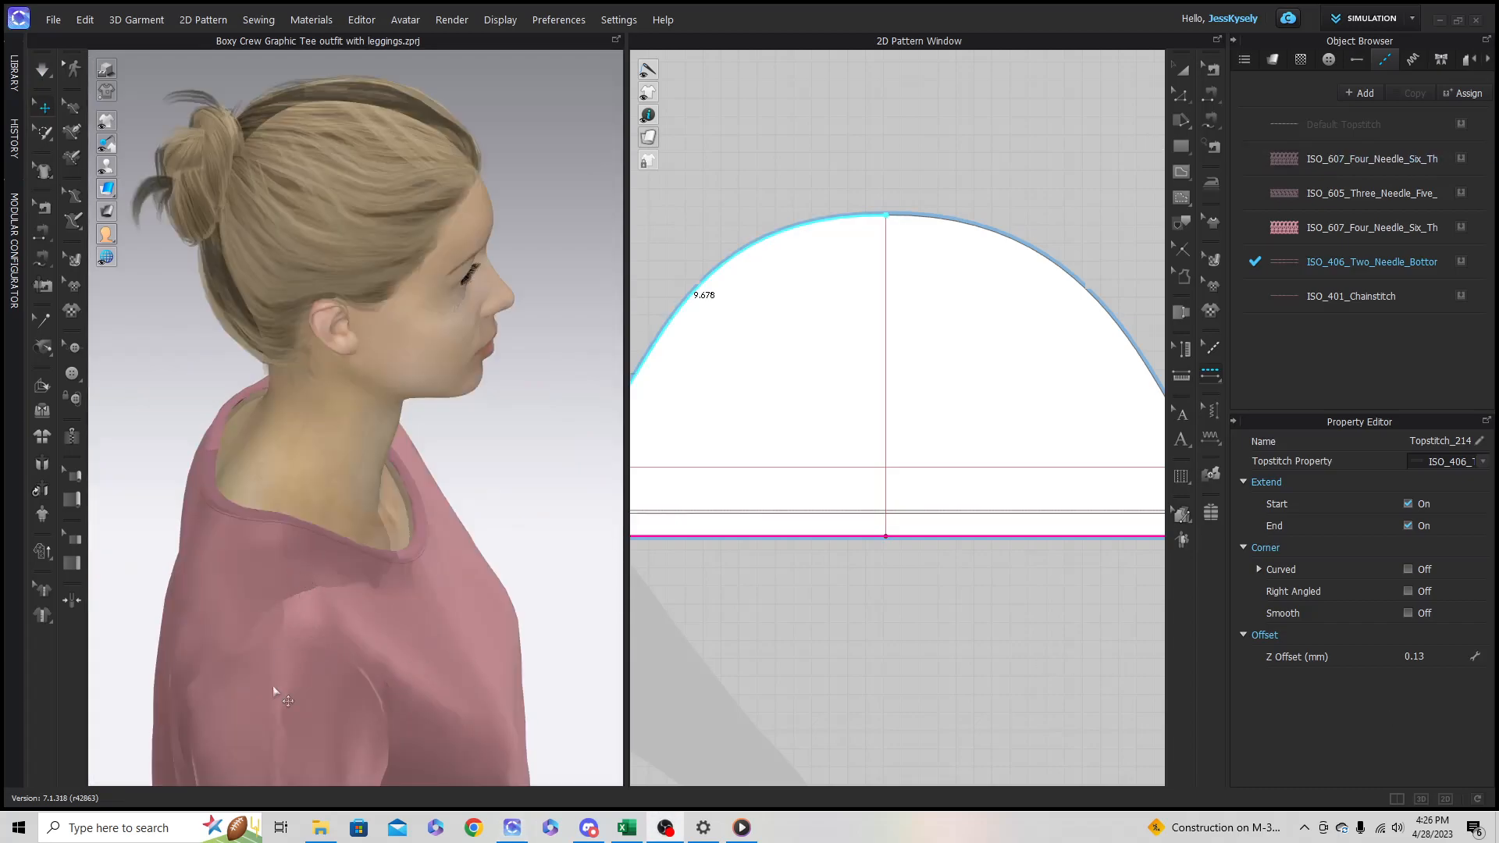
{"action": "scroll", "coordinate": [331, 623], "scroll_direction": "up", "scroll_amount": 3}
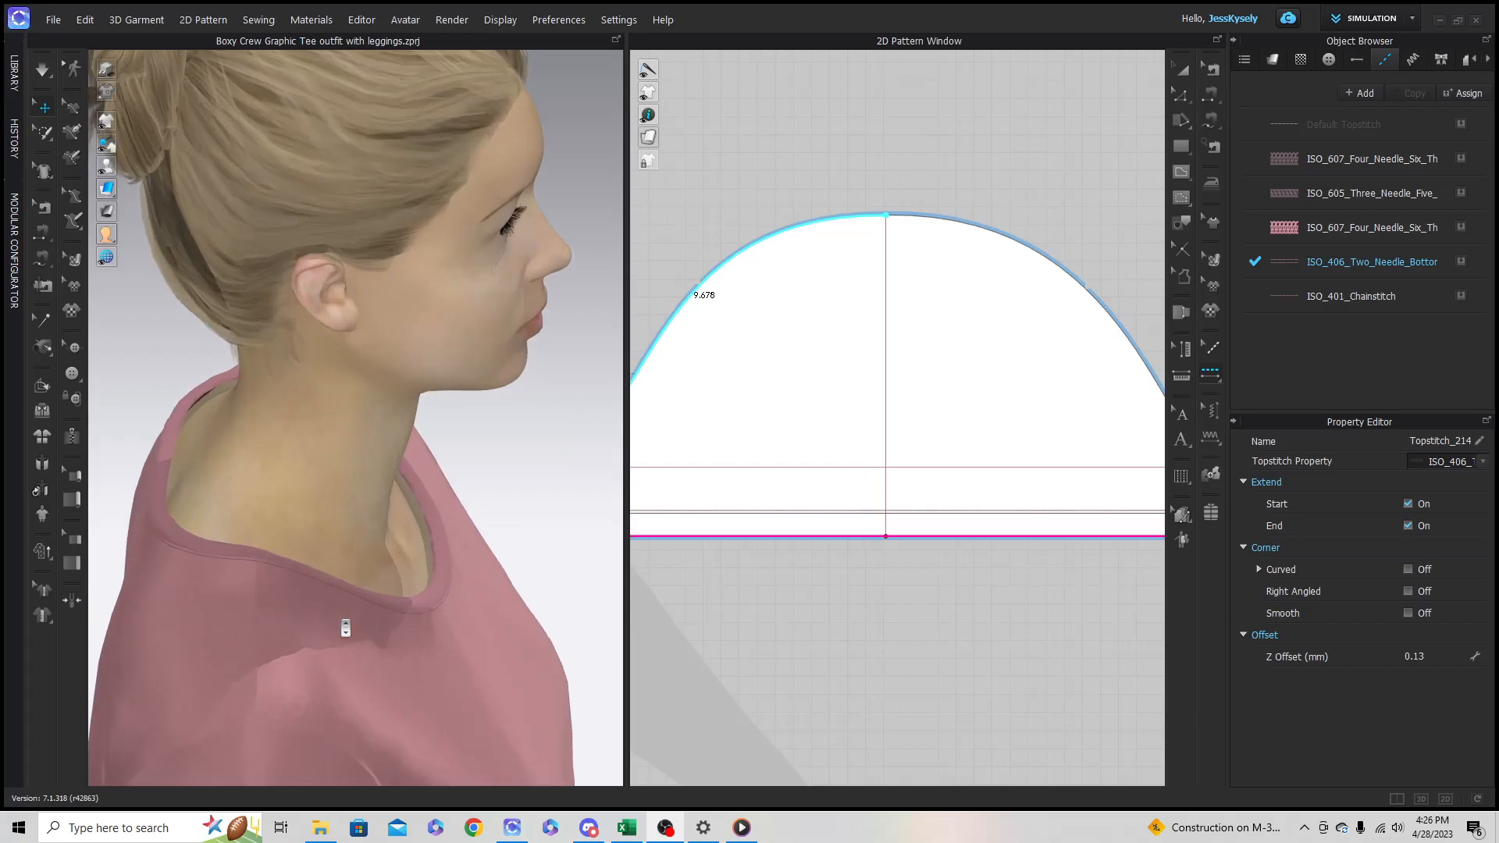
{"action": "middle_click_drag", "start_coordinate": [330, 625], "coordinate": [341, 495]}
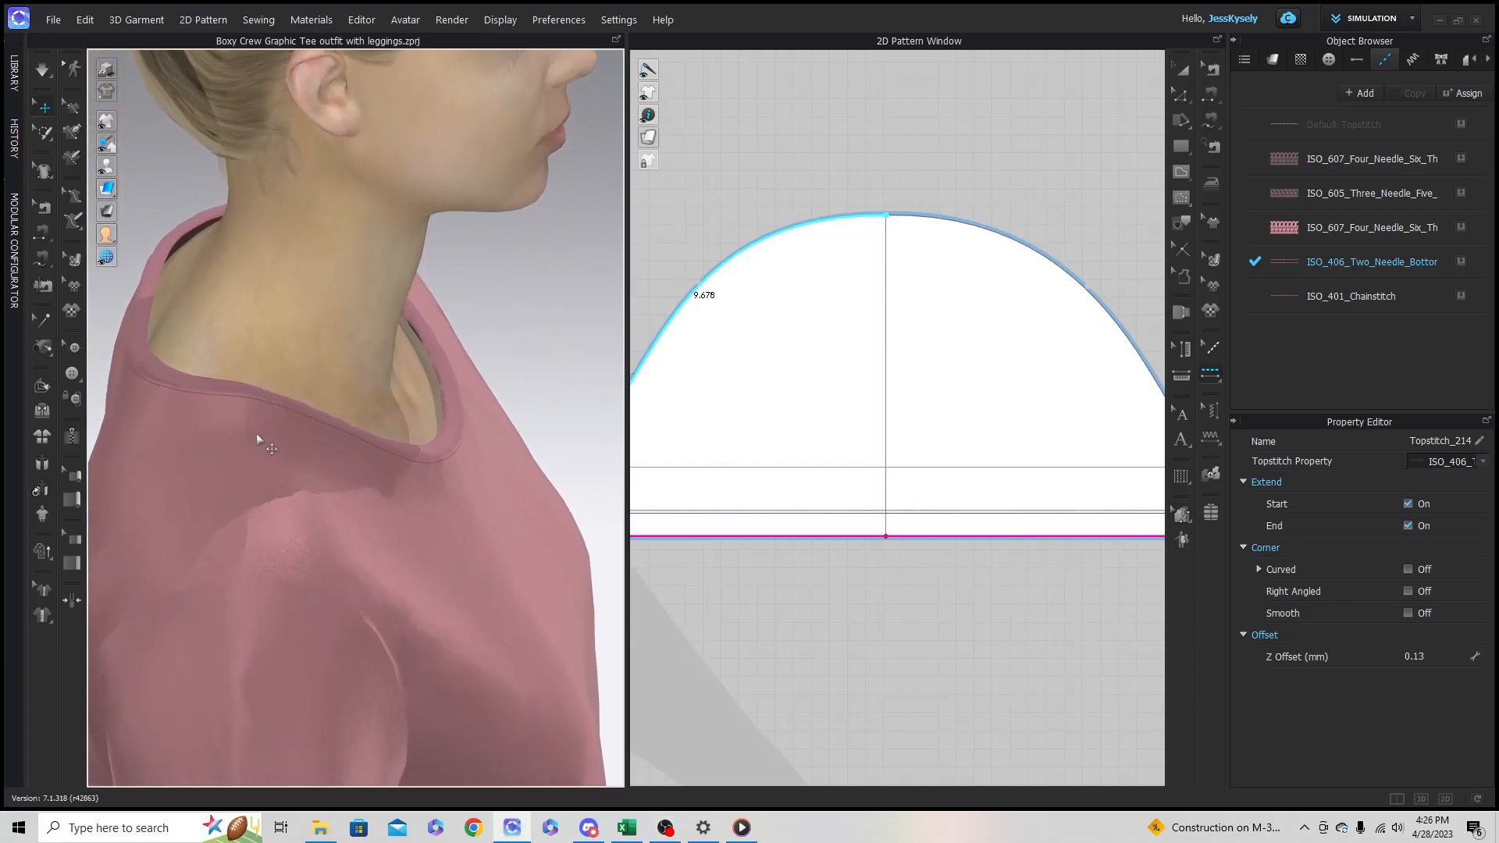
Step: Try an ISO_406 seamline topstitch along the front shoulder seam and remove it
{"action": "scroll", "coordinate": [832, 555], "scroll_direction": "down", "scroll_amount": 3}
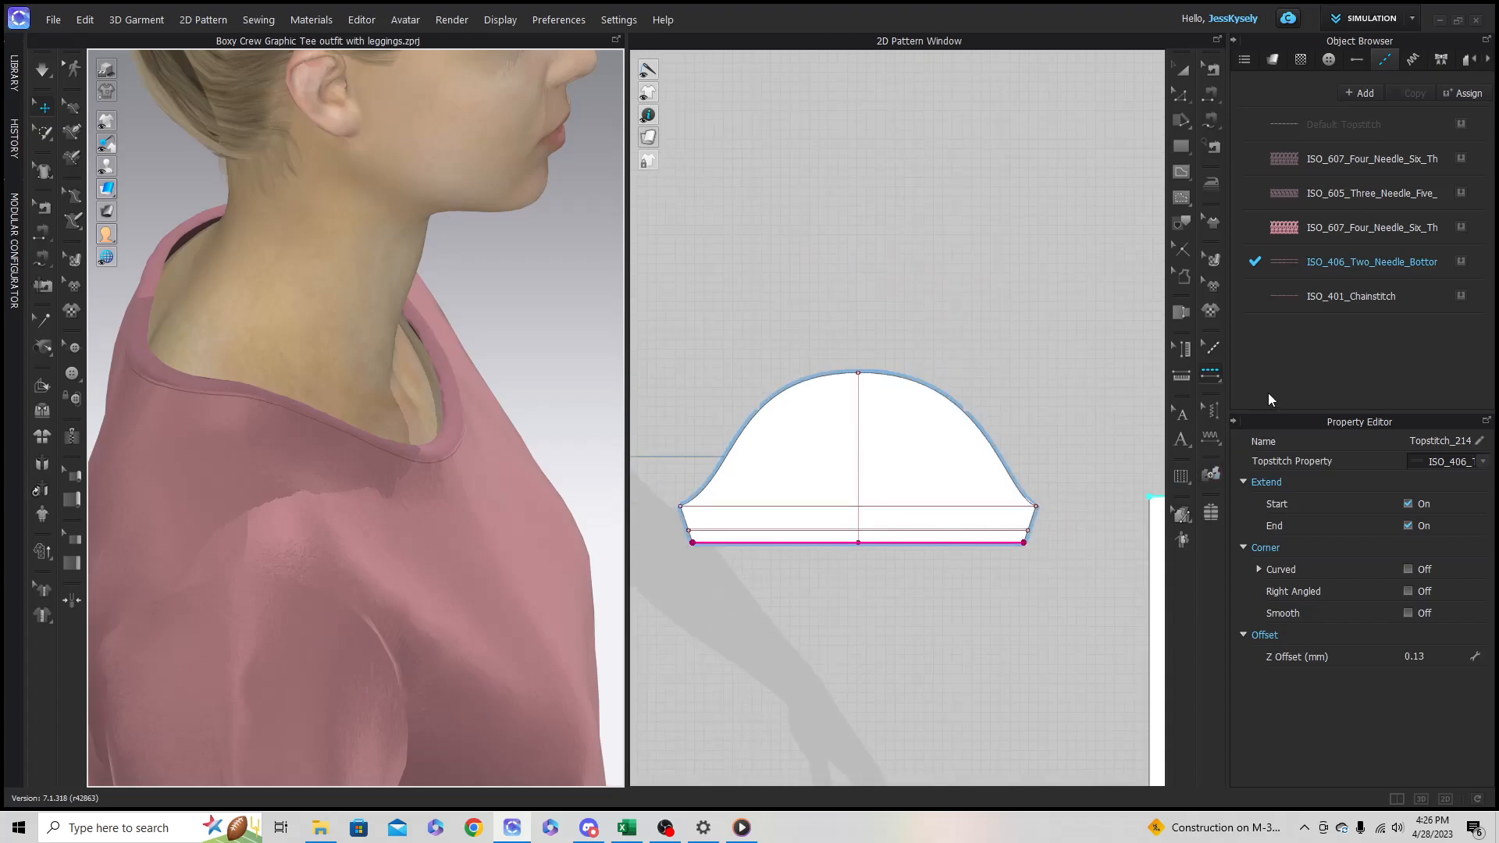
{"action": "left_click", "coordinate": [1371, 273]}
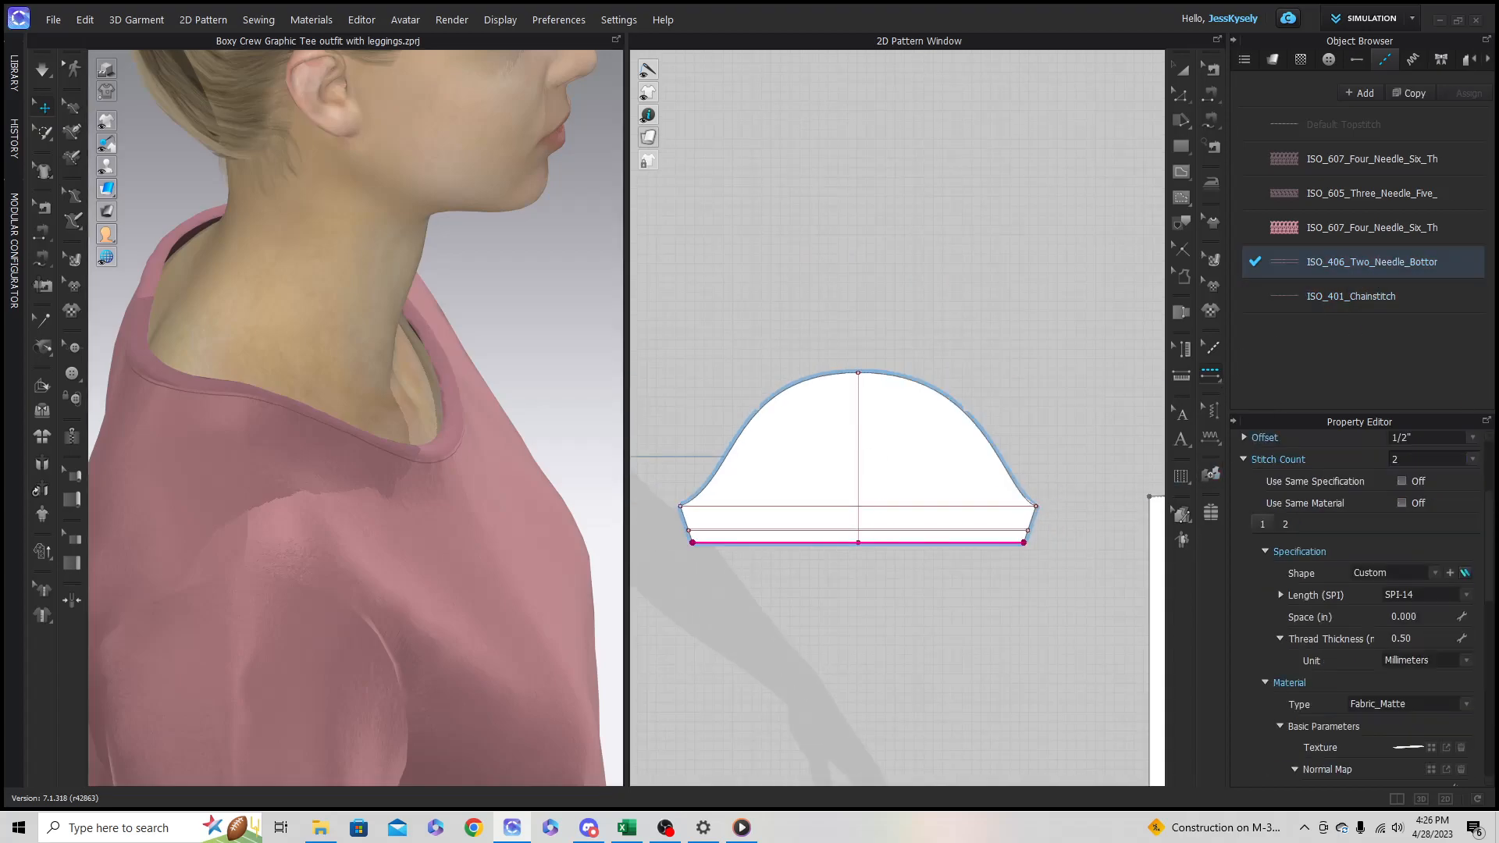
{"action": "left_click", "coordinate": [1217, 376]}
{"action": "left_click", "coordinate": [1288, 411]}
{"action": "scroll", "coordinate": [940, 617], "scroll_direction": "down", "scroll_amount": 3}
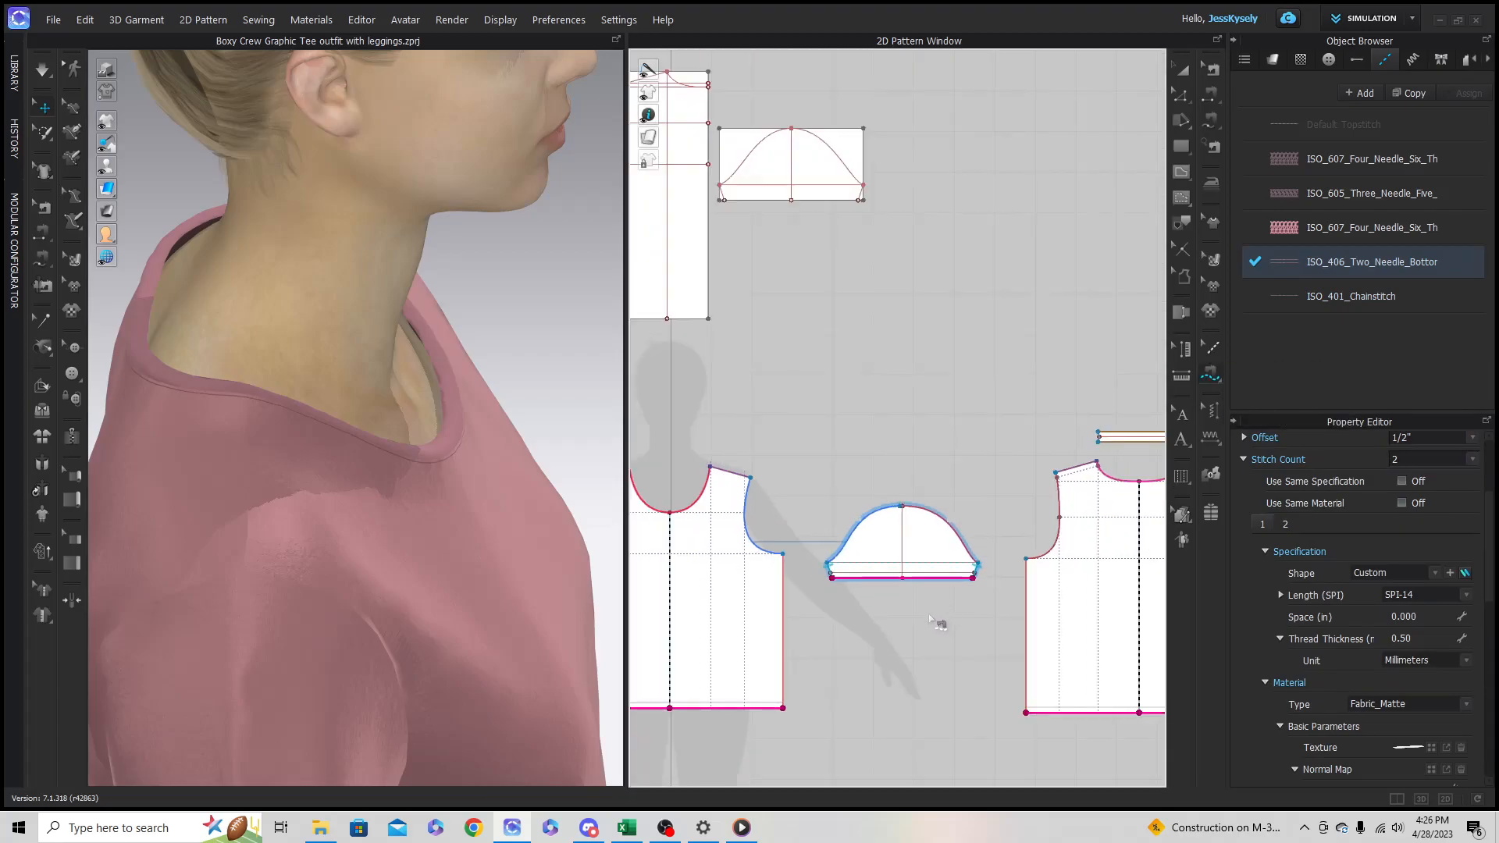
{"action": "scroll", "coordinate": [780, 504], "scroll_direction": "down", "scroll_amount": 2}
{"action": "scroll", "coordinate": [712, 516], "scroll_direction": "up", "scroll_amount": 3}
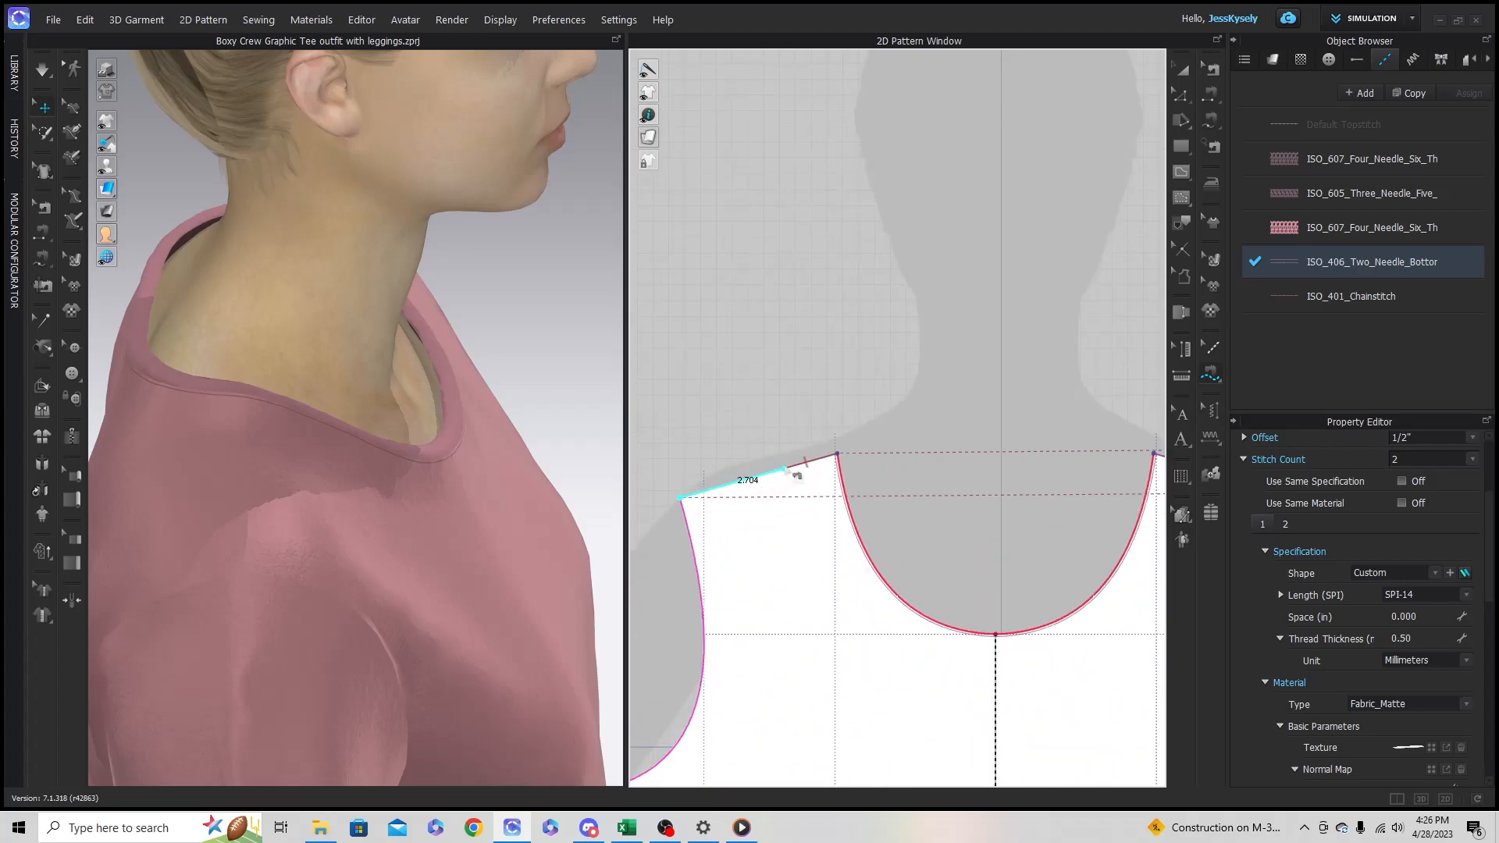
{"action": "left_click", "coordinate": [839, 457]}
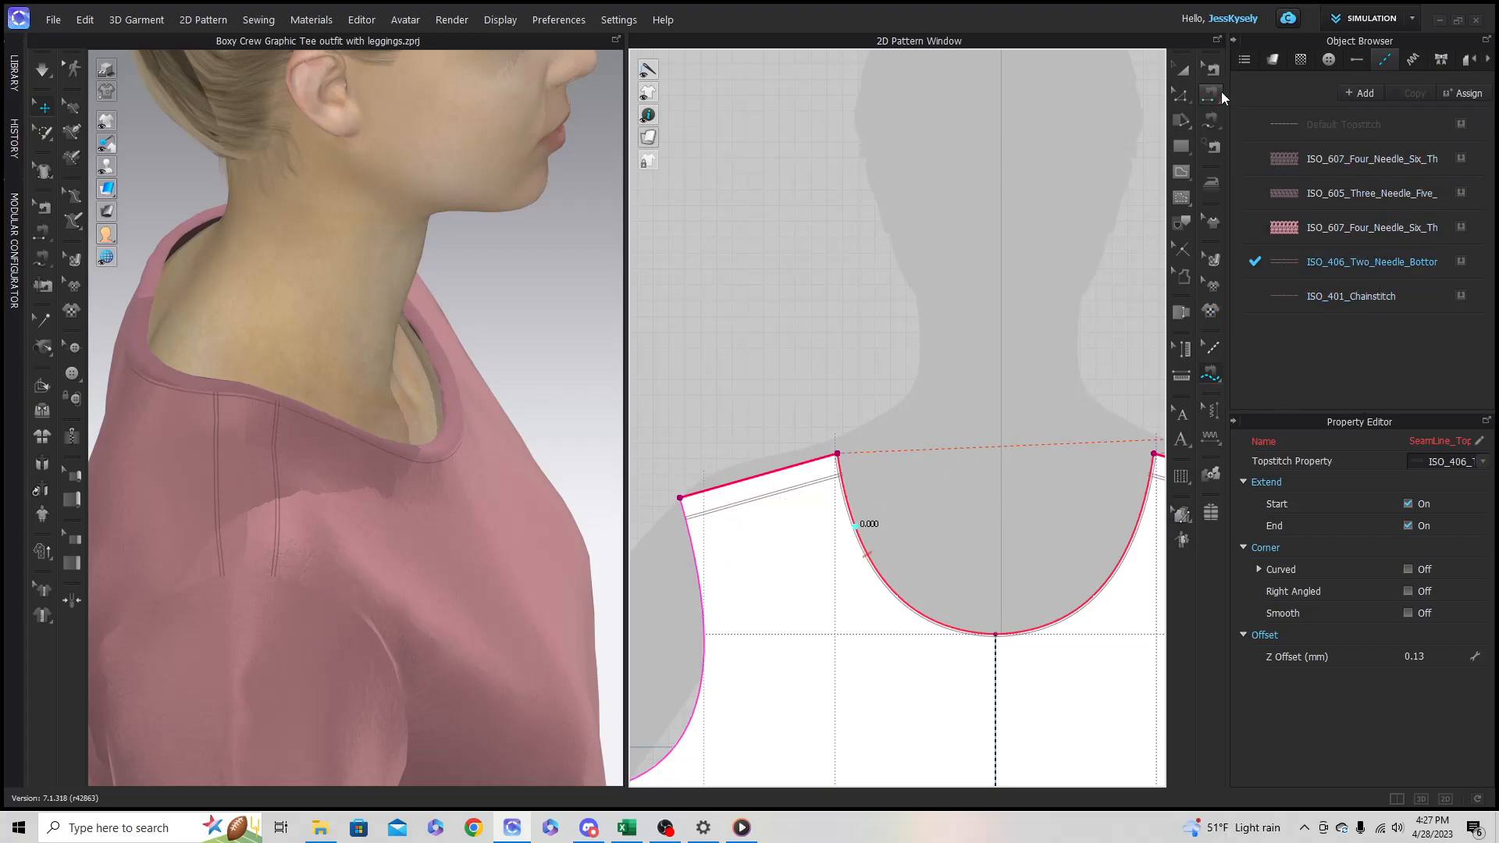
{"action": "left_click", "coordinate": [1216, 349]}
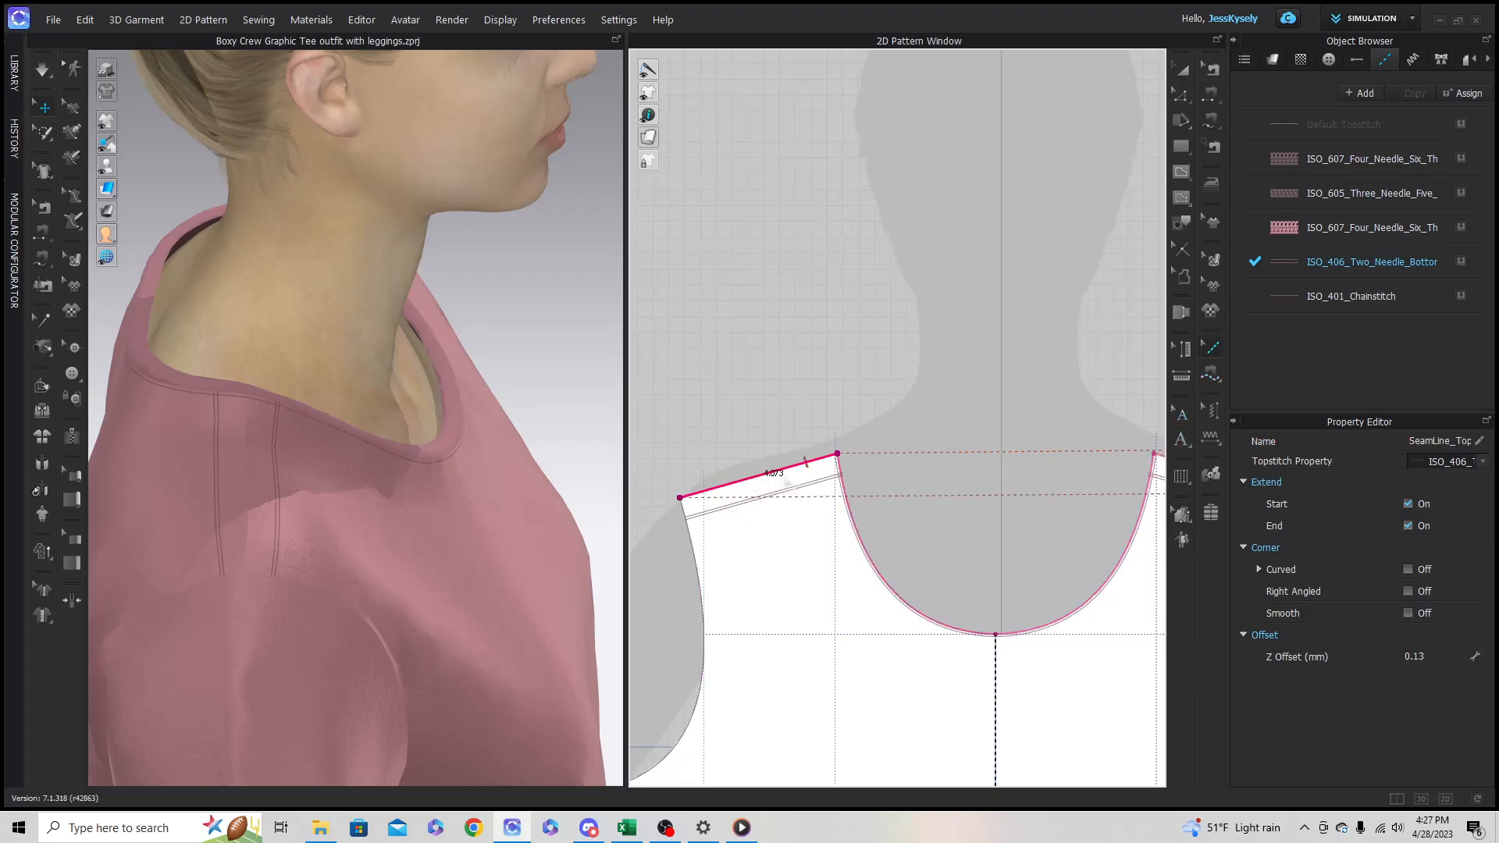
Step: Add an ISO_401_Chainstitch free topstitch along the back pattern's shoulder edge, from the neck point to the armhole corner
{"action": "left_click", "coordinate": [1395, 293]}
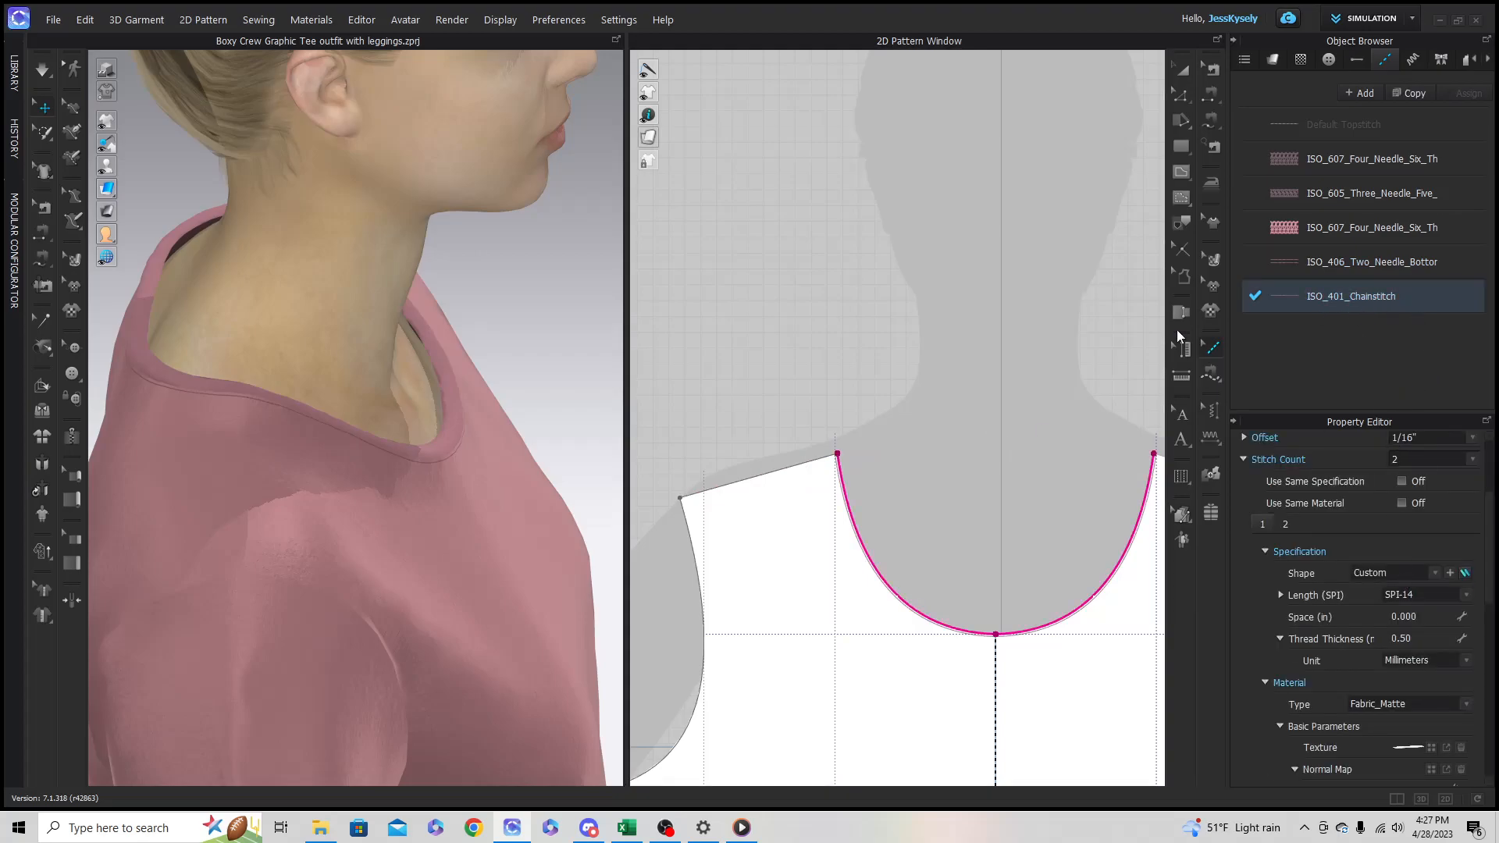
{"action": "left_click", "coordinate": [1216, 383]}
{"action": "left_click", "coordinate": [1264, 395]}
{"action": "scroll", "coordinate": [815, 518], "scroll_direction": "down", "scroll_amount": 3}
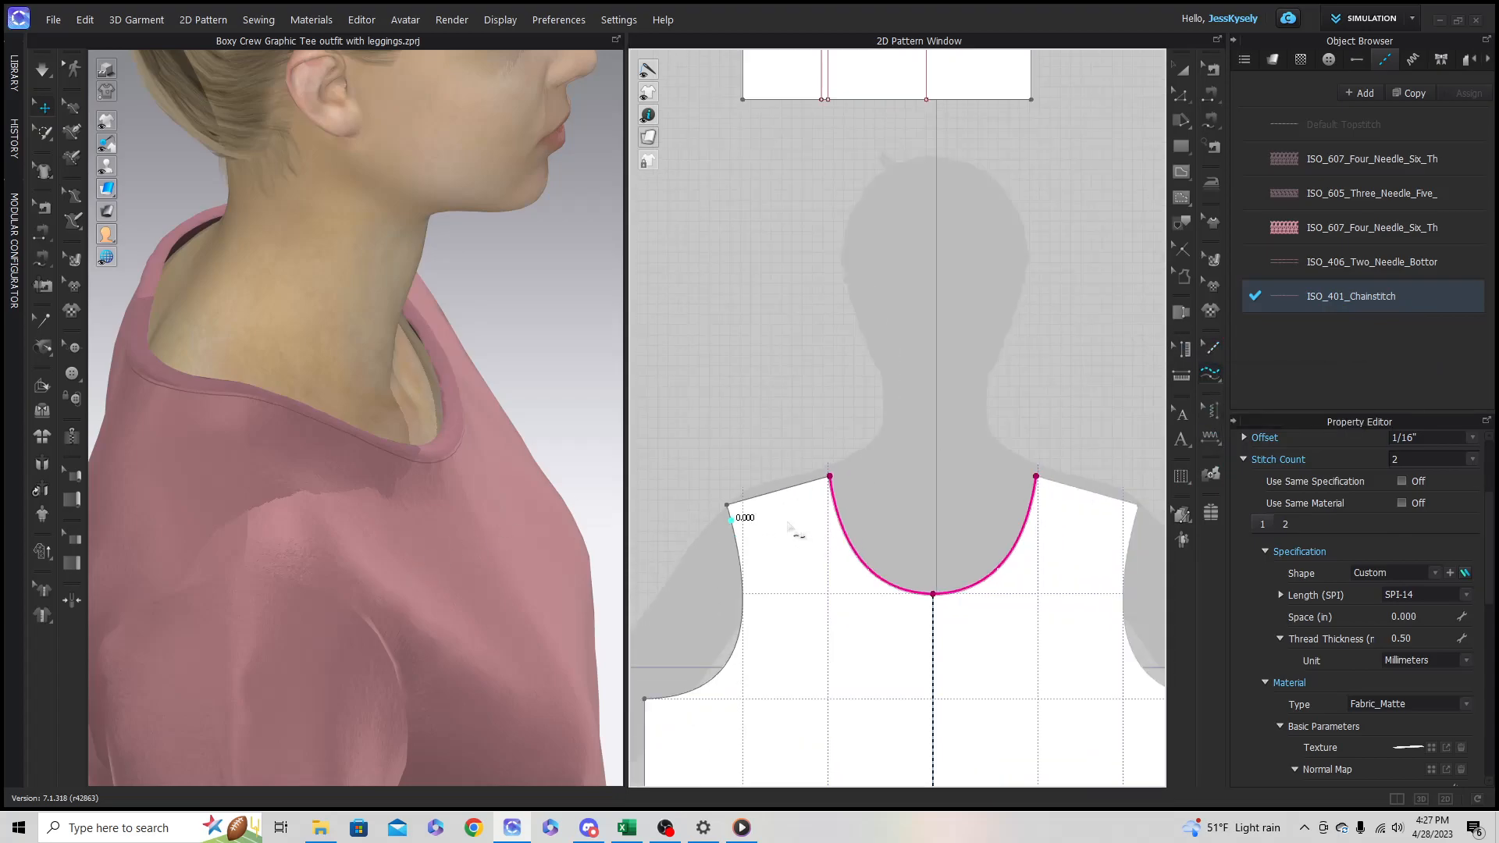
{"action": "scroll", "coordinate": [970, 706], "scroll_direction": "down", "scroll_amount": 4}
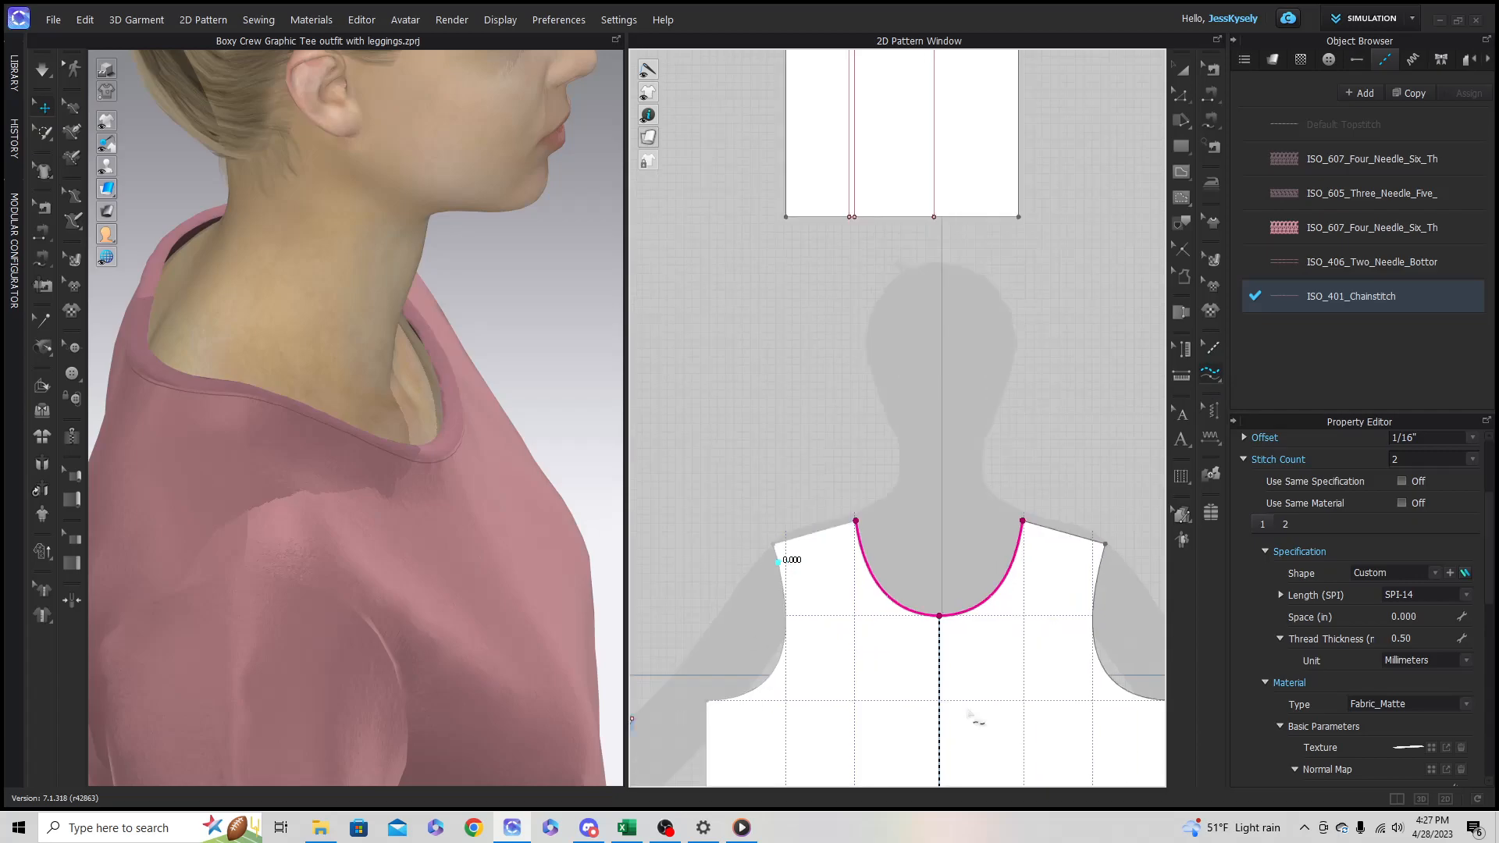
{"action": "right_click_drag", "start_coordinate": [983, 699], "coordinate": [621, 627]}
{"action": "middle_click_drag", "start_coordinate": [621, 627], "coordinate": [589, 616]}
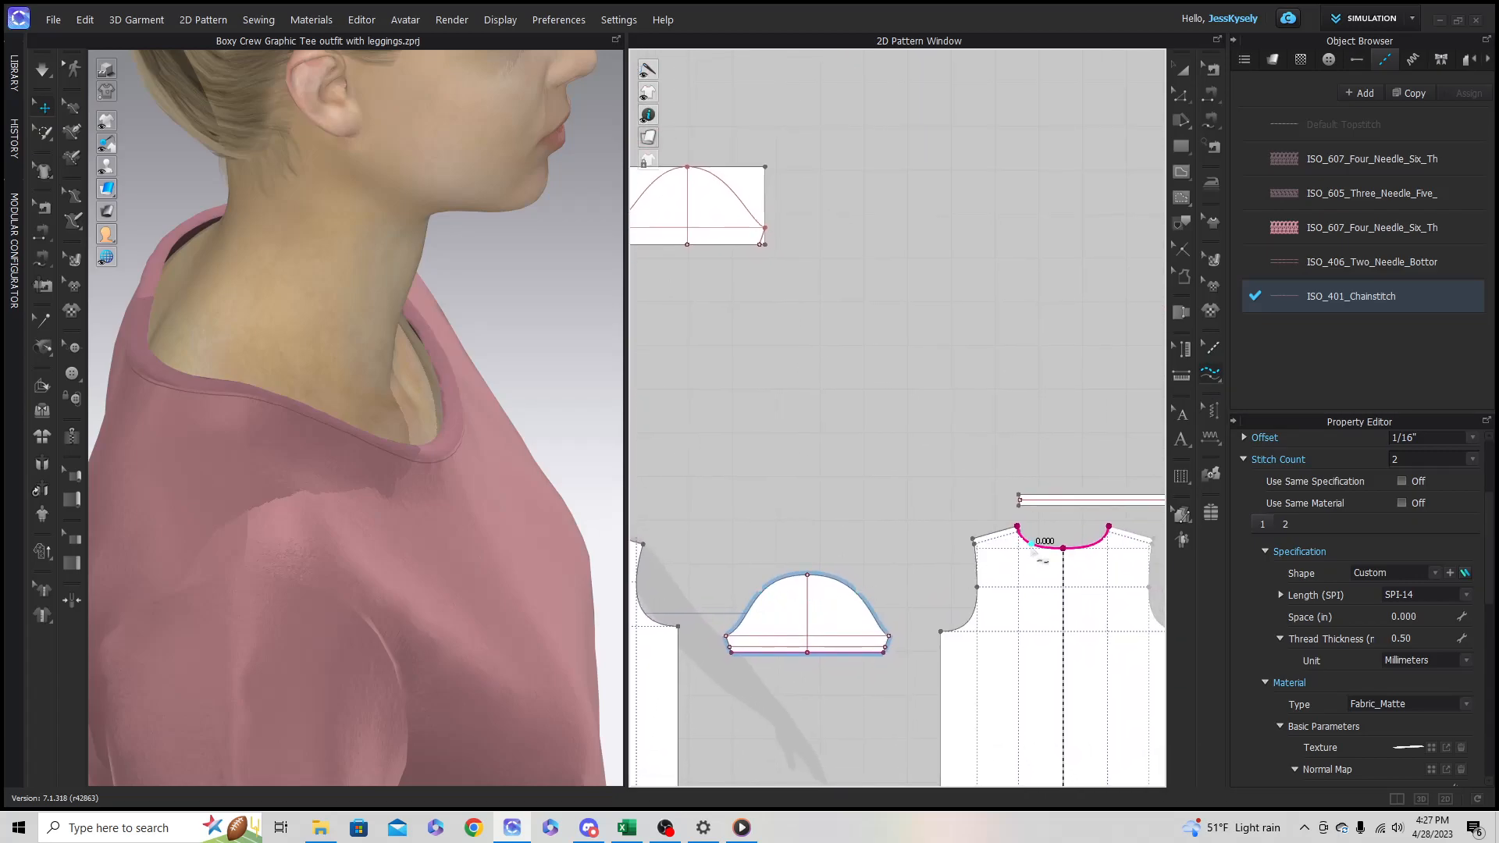
{"action": "scroll", "coordinate": [1028, 545], "scroll_direction": "up", "scroll_amount": 5}
{"action": "left_click", "coordinate": [985, 468]}
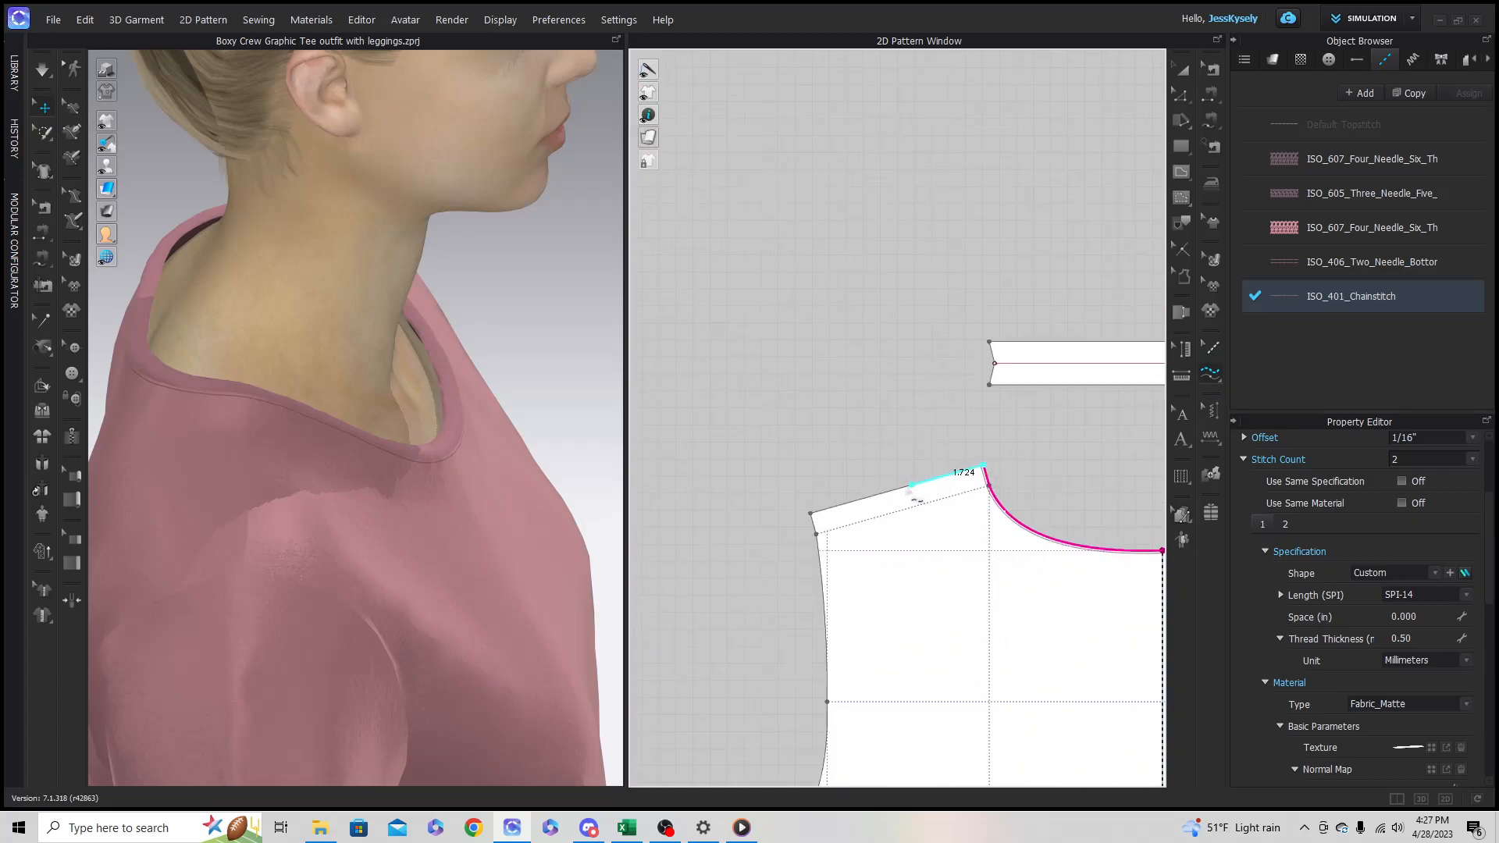
{"action": "left_click", "coordinate": [811, 515]}
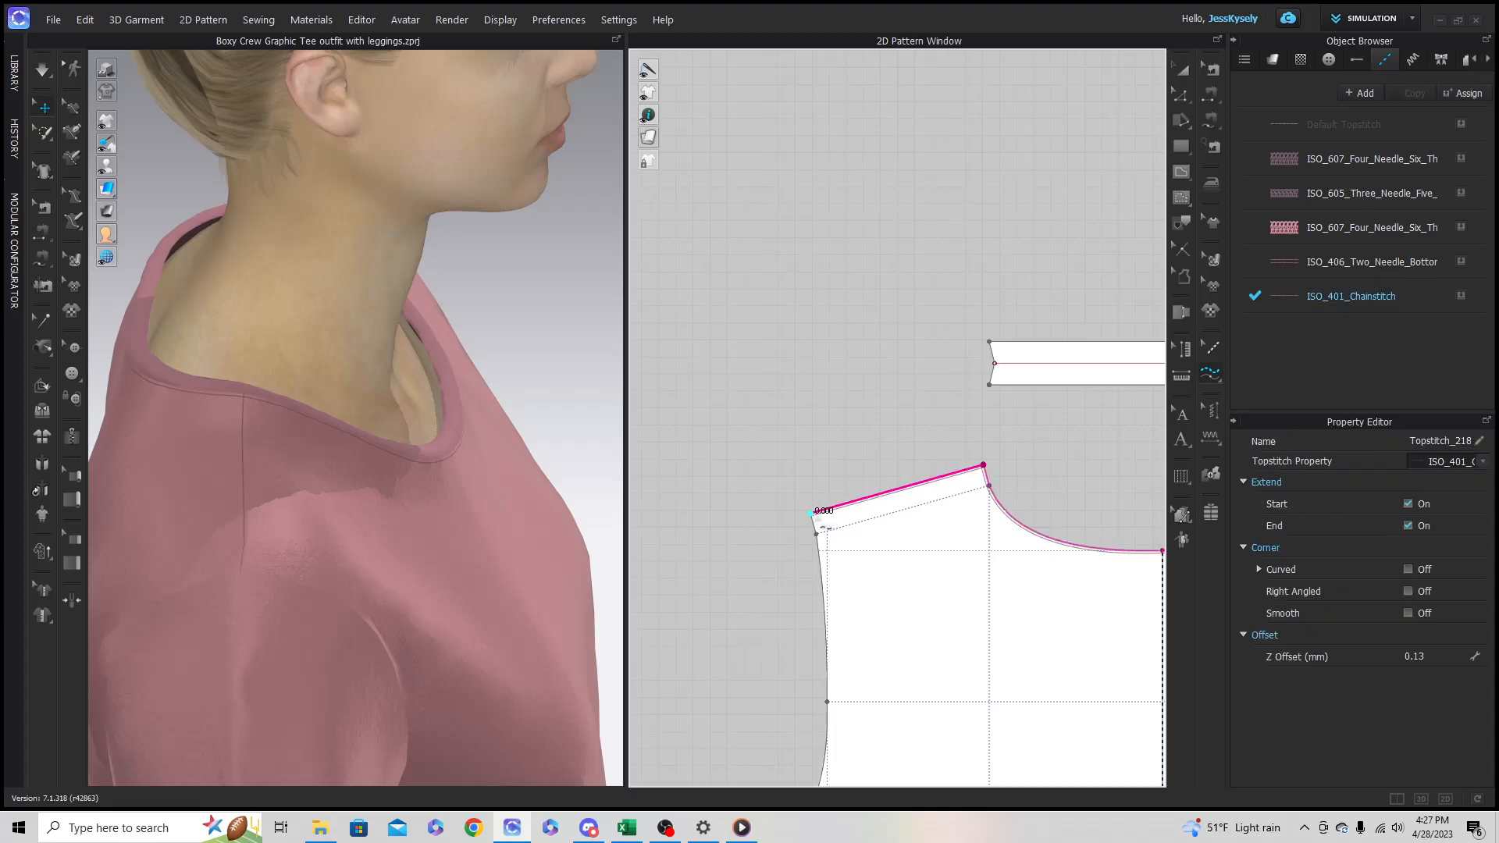
Step: Inspect the shoulder chainstitch up close on the avatar, and view the whole tee from the front
{"action": "scroll", "coordinate": [214, 502], "scroll_direction": "up", "scroll_amount": 2}
{"action": "scroll", "coordinate": [217, 503], "scroll_direction": "up", "scroll_amount": 3}
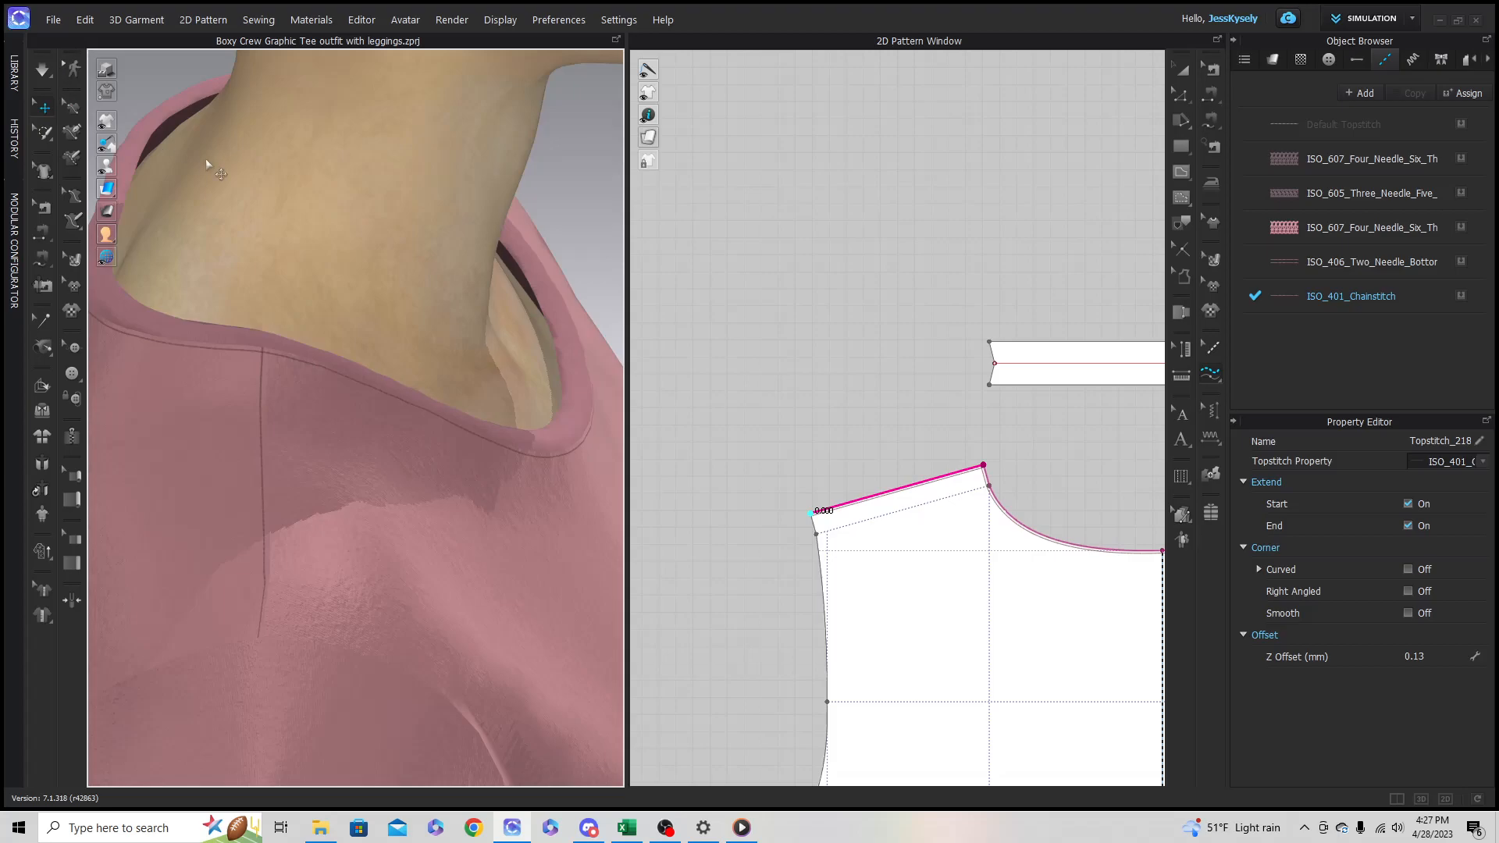
{"action": "key", "text": "2"}
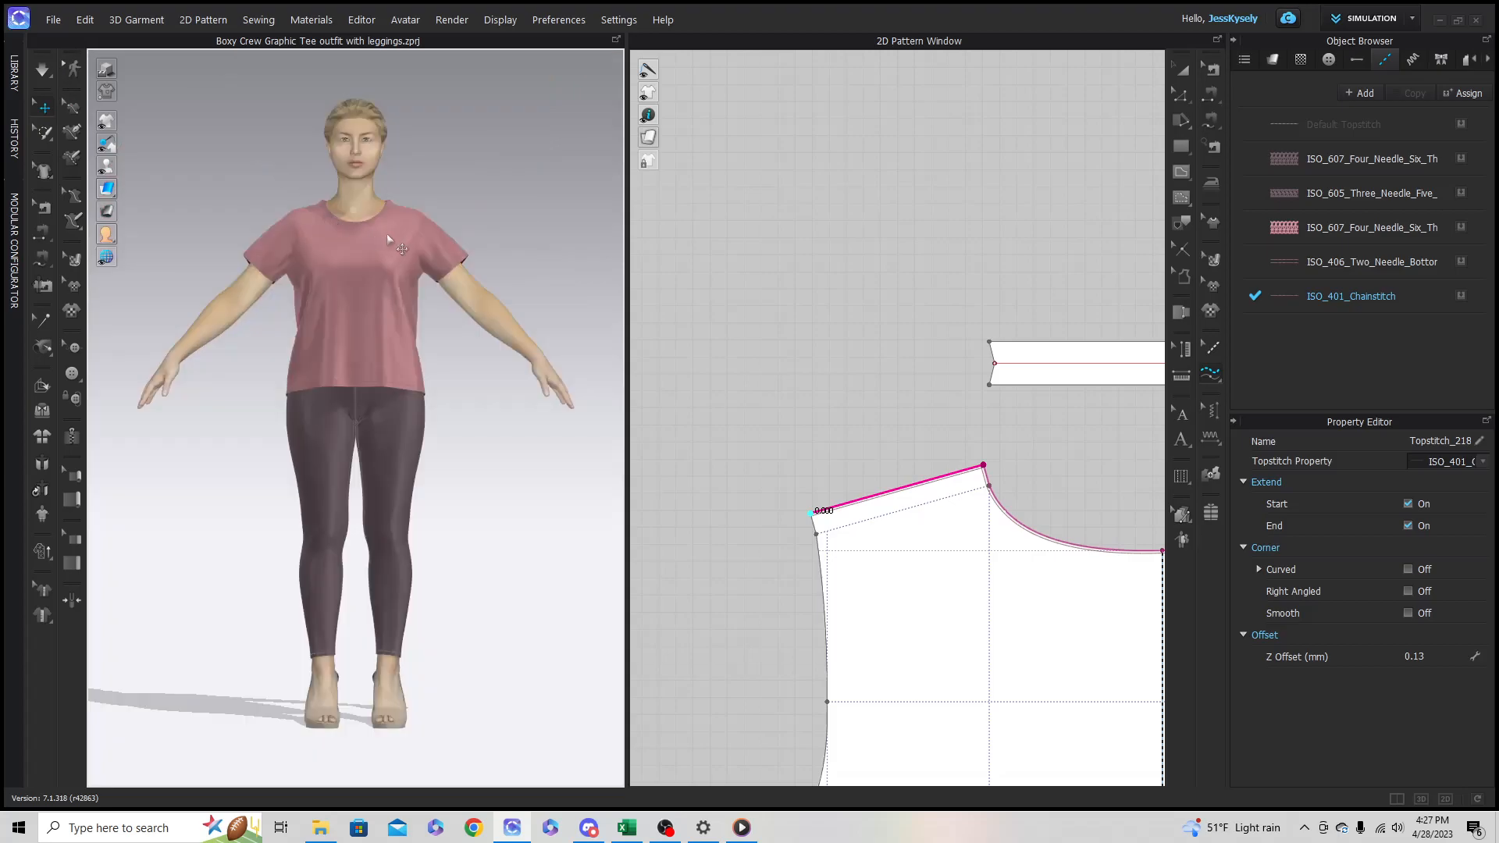
{"action": "scroll", "coordinate": [387, 232], "scroll_direction": "up", "scroll_amount": 5}
{"action": "middle_click_drag", "start_coordinate": [421, 181], "coordinate": [378, 448]}
{"action": "scroll", "coordinate": [375, 382], "scroll_direction": "down", "scroll_amount": 1}
{"action": "middle_click_drag", "start_coordinate": [376, 382], "coordinate": [406, 394]}
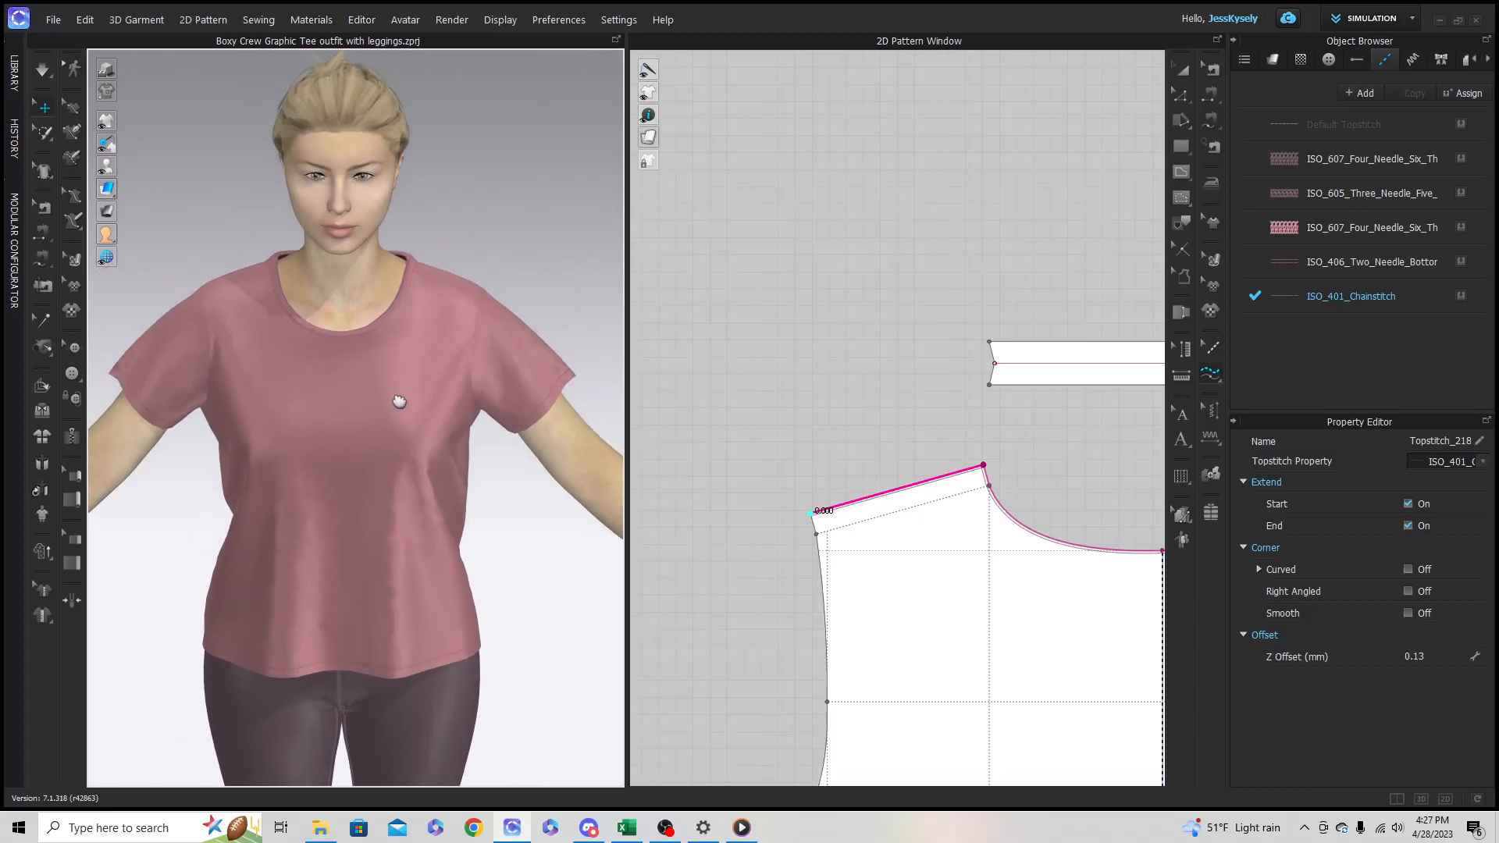
{"action": "right_click_drag", "start_coordinate": [508, 336], "coordinate": [508, 307]}
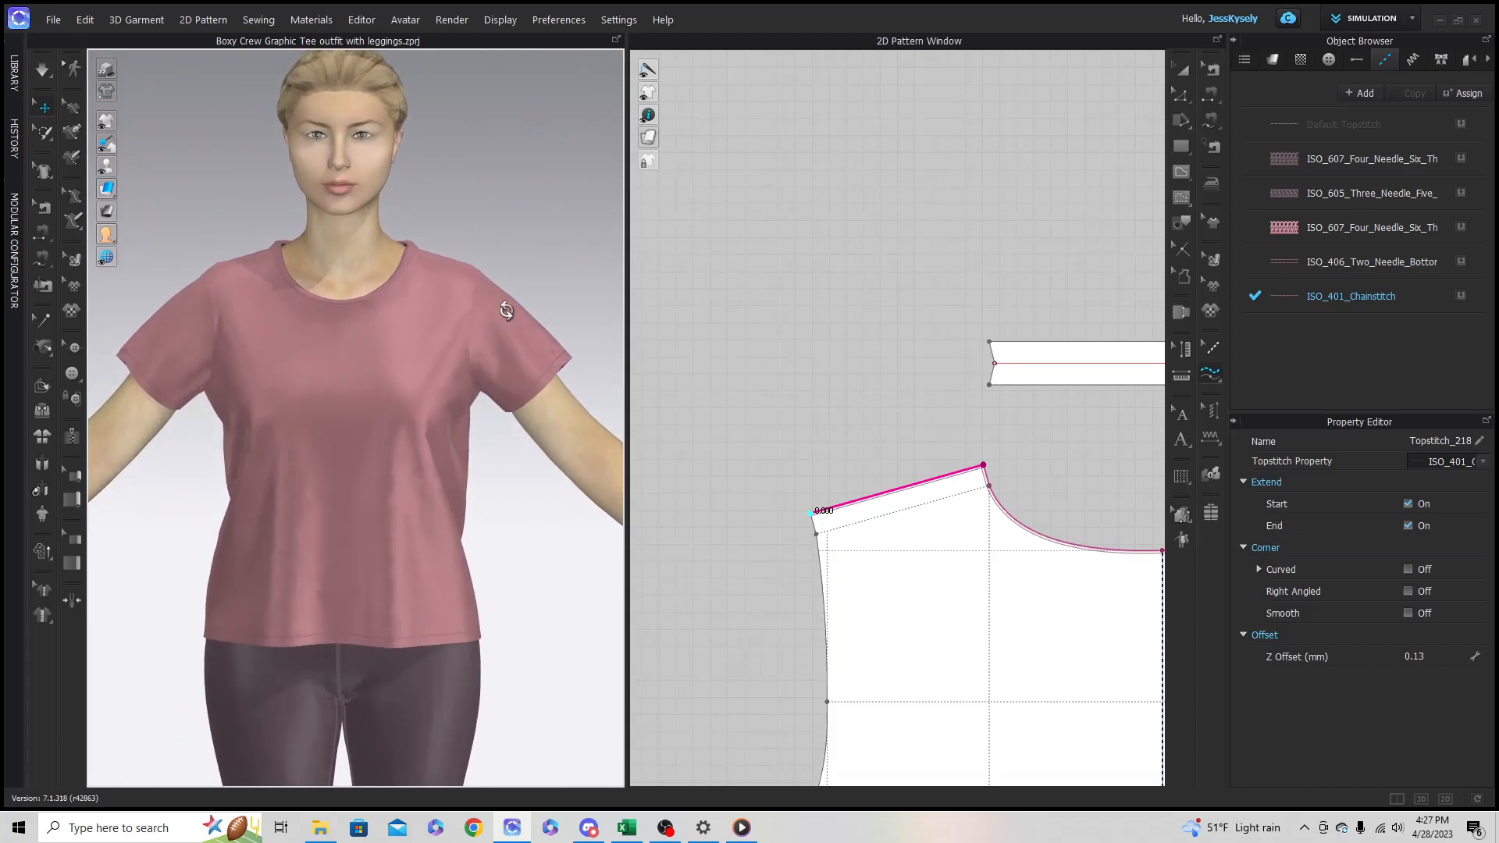